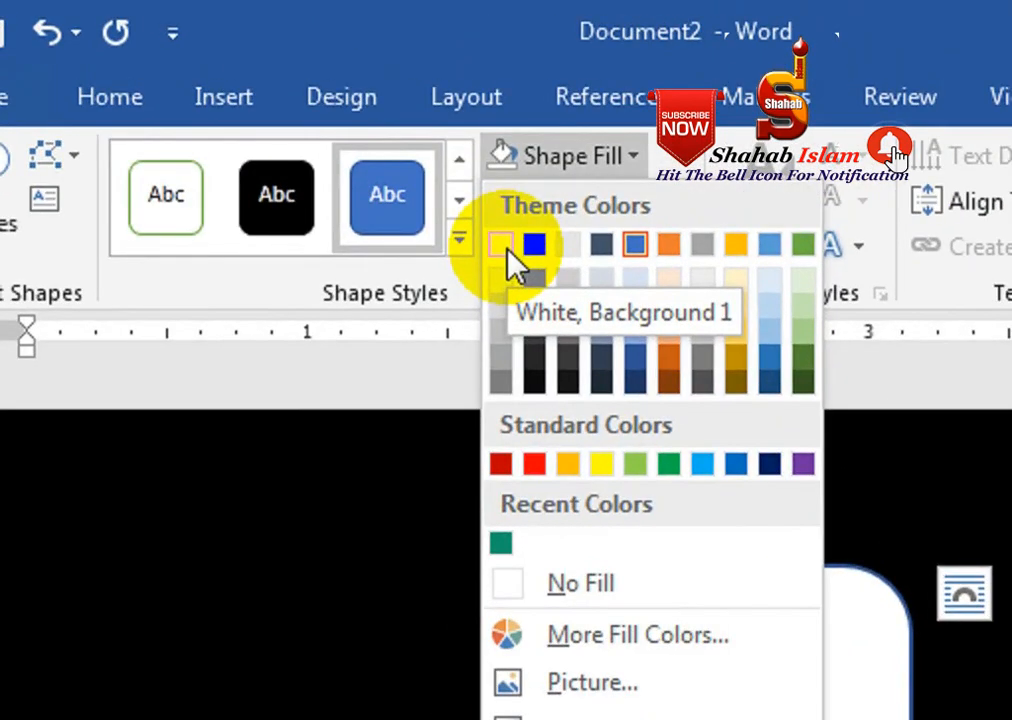
Fill the rounded rectangle card on the black page with White, Background 1
left_click(506, 248)
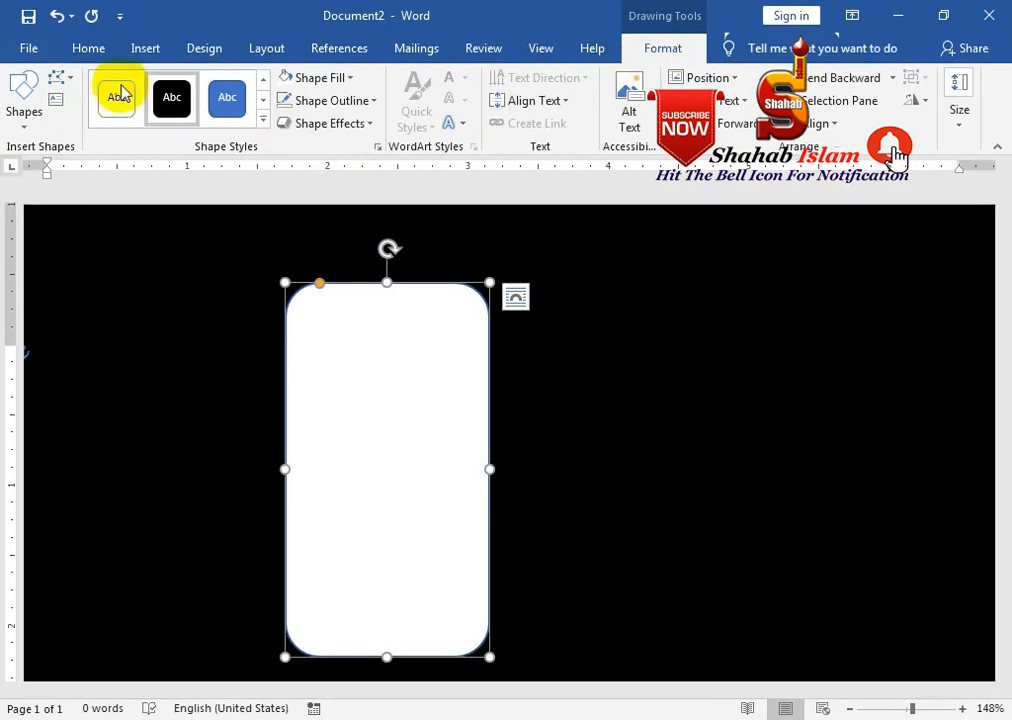
left_click(25, 125)
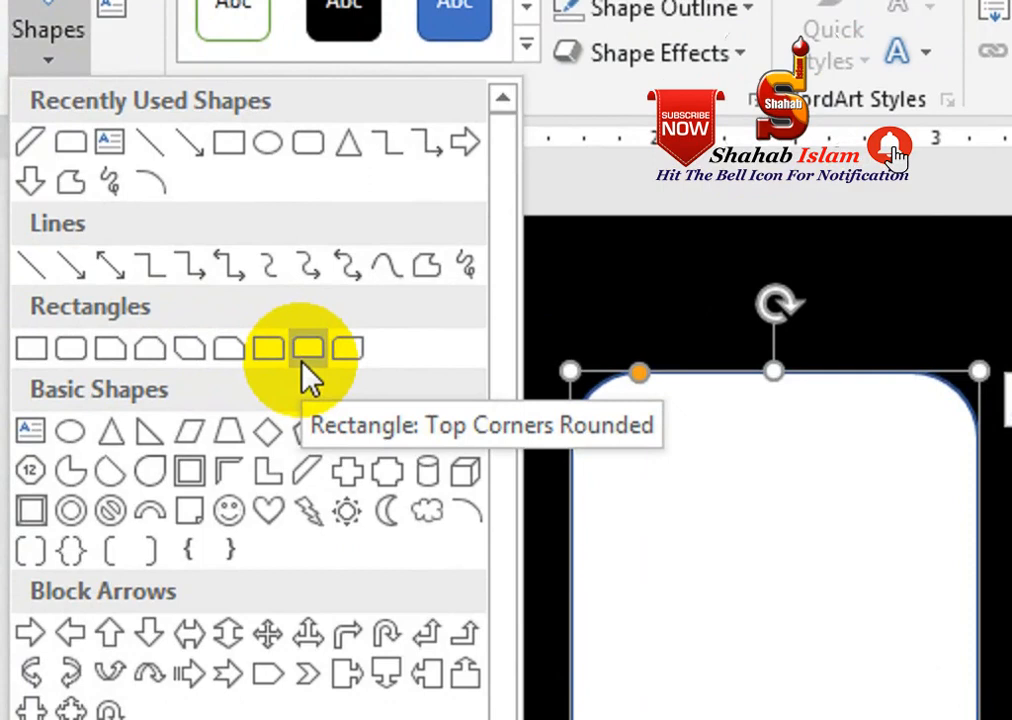
Draw a Top Corners Rounded rectangle across the card's top and flip it vertically
left_click(303, 360)
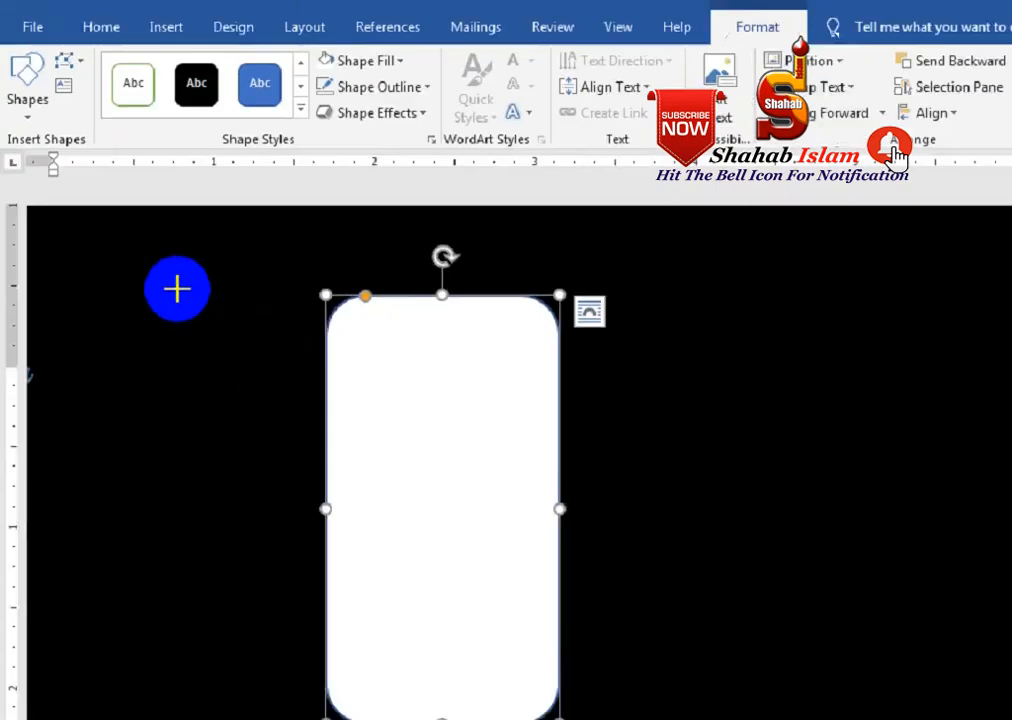
mouse_move(297, 311)
left_mouse_down()
mouse_move(337, 400)
mouse_move(413, 478)
mouse_move(481, 478)
left_mouse_up()
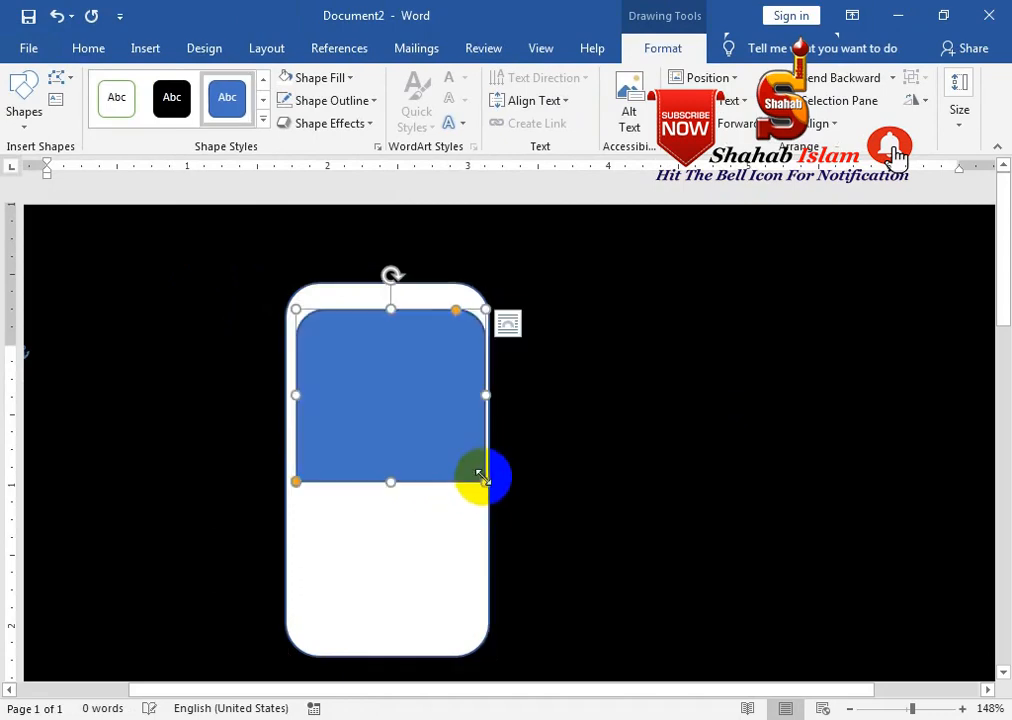
left_click(822, 123)
left_click(916, 100)
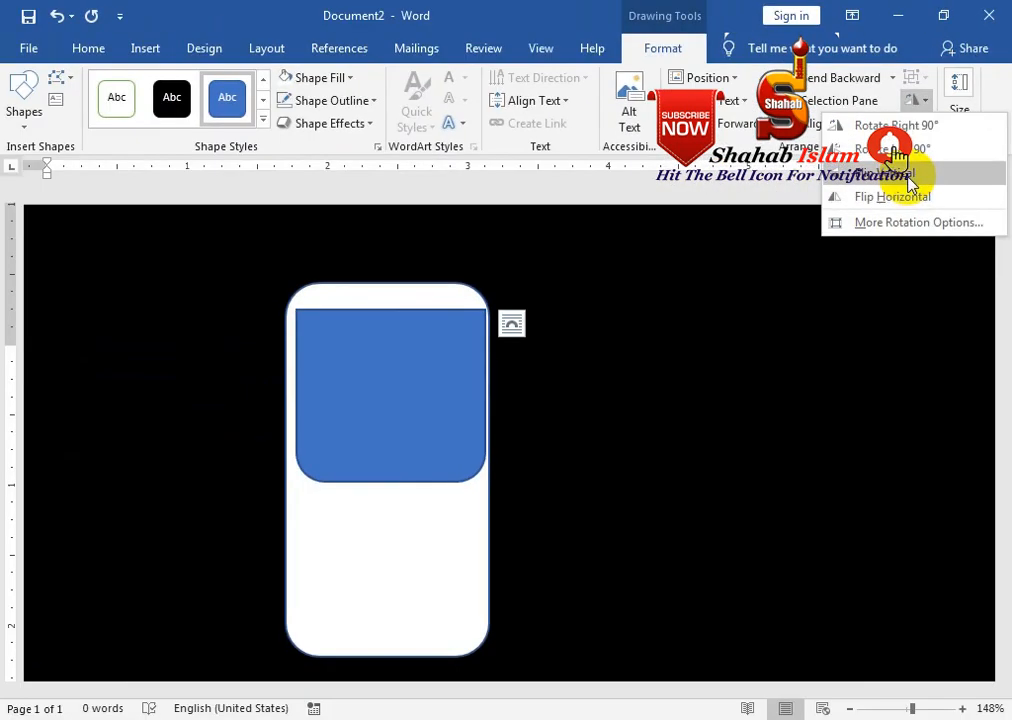
left_click(806, 356)
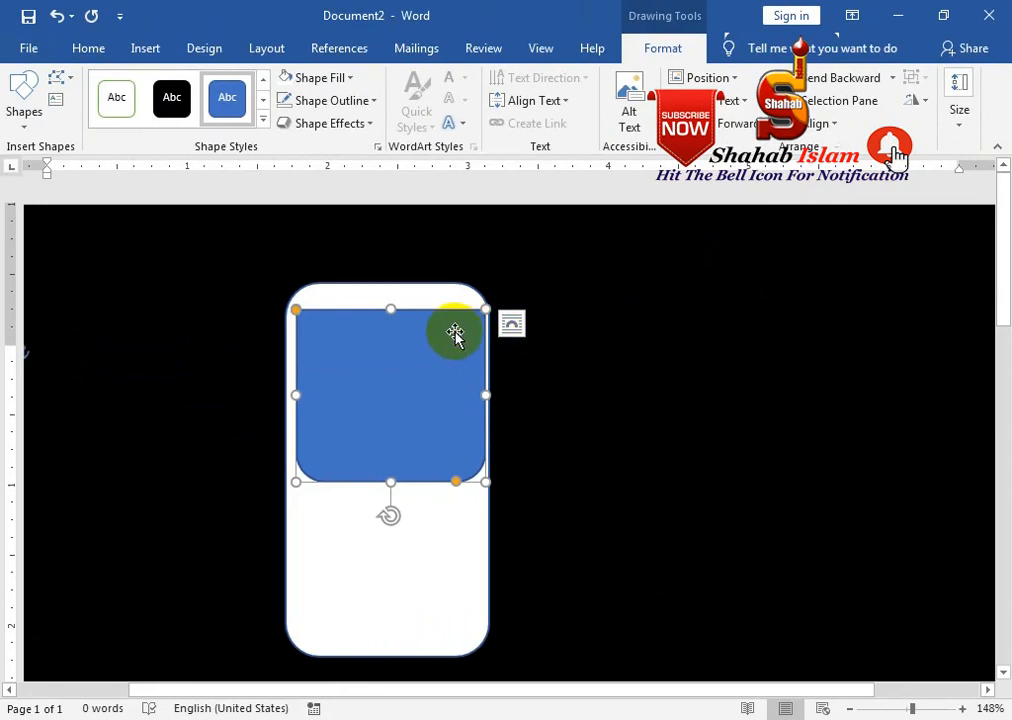
Move and resize the flipped blue header to span the card's full width and top
left_click_drag(445, 340, 443, 335)
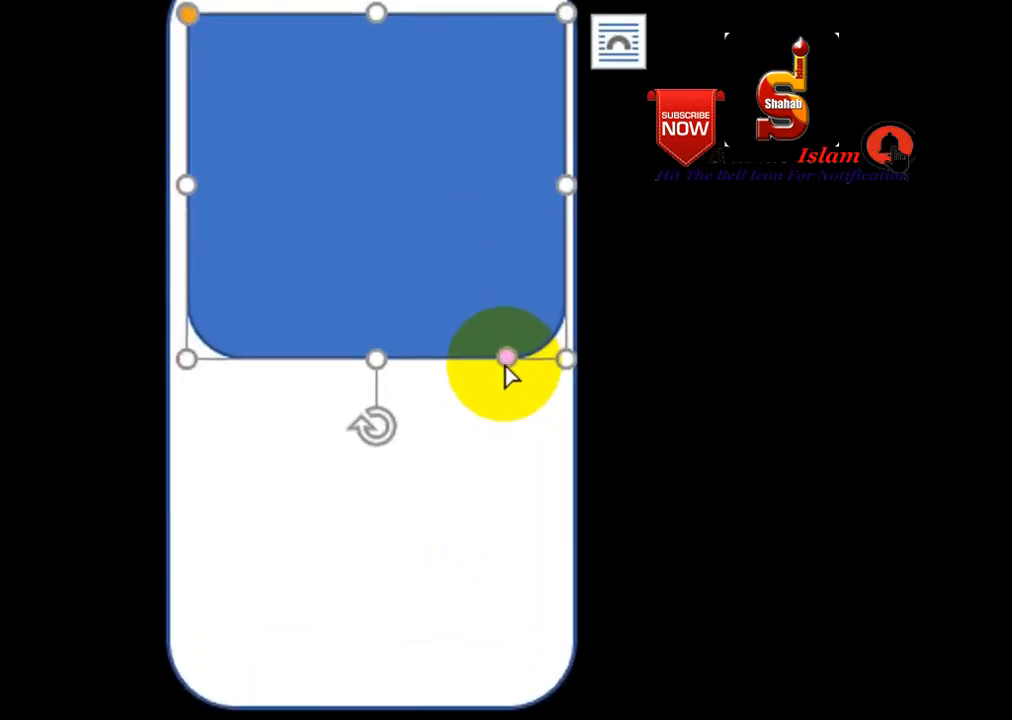
left_click_drag(503, 360, 384, 323)
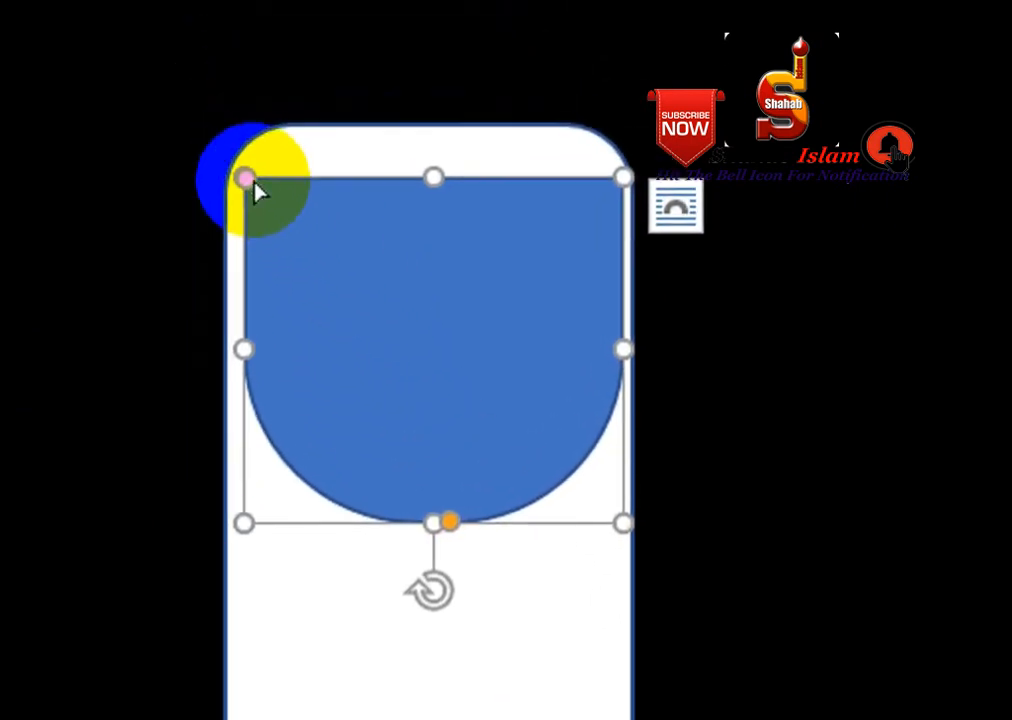
left_click_drag(250, 182, 291, 212)
left_click_drag(450, 522, 445, 522)
left_click_drag(429, 323, 418, 285)
left_click_drag(612, 310, 627, 309)
scroll(413, 158, "up", 2)
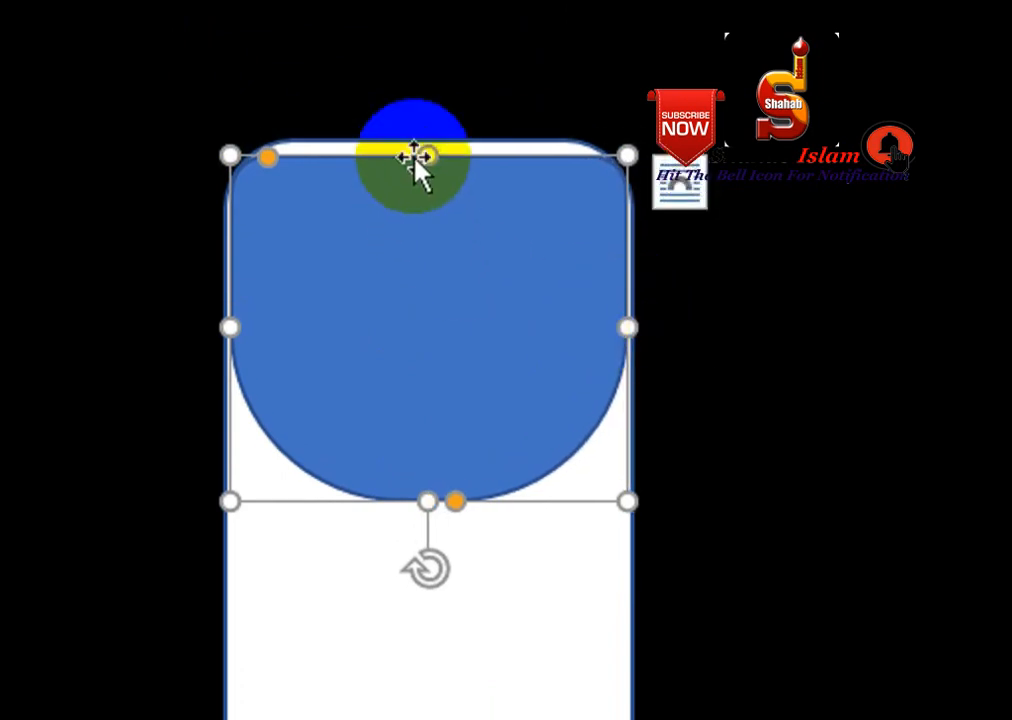
mouse_move(425, 190)
left_mouse_down()
mouse_move(425, 180)
mouse_move(436, 185)
left_mouse_up()
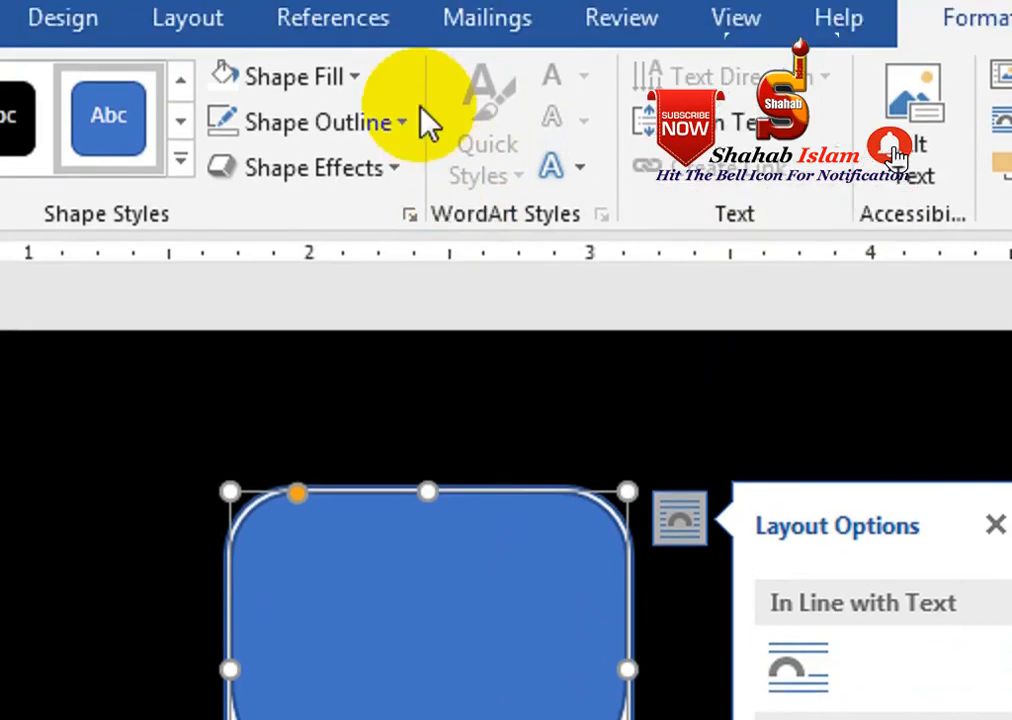
Draw a circle centred just below the header on the card
left_click(22, 105)
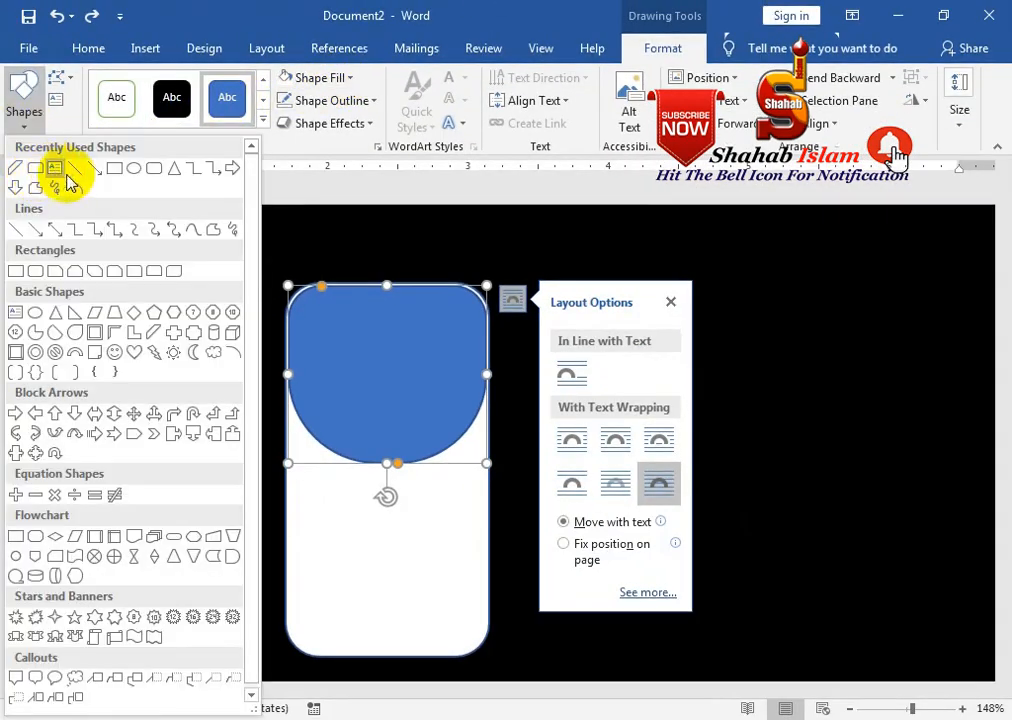
left_click(137, 175)
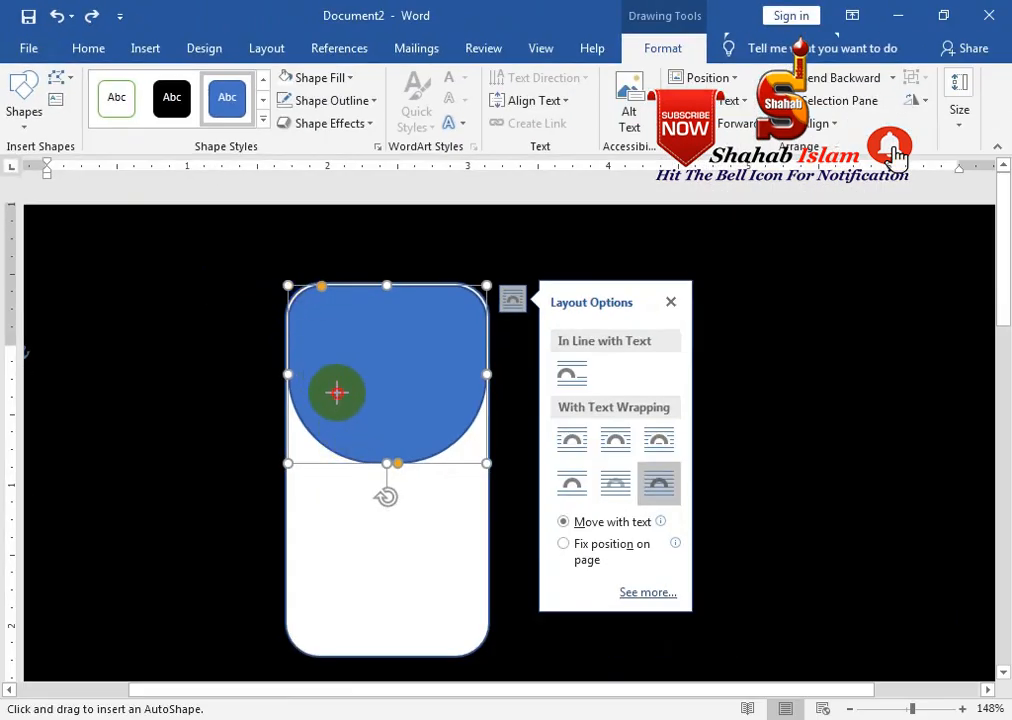
mouse_move(327, 376)
left_mouse_down()
mouse_move(427, 506)
mouse_move(460, 516)
left_mouse_up()
left_click_drag(407, 399, 408, 388)
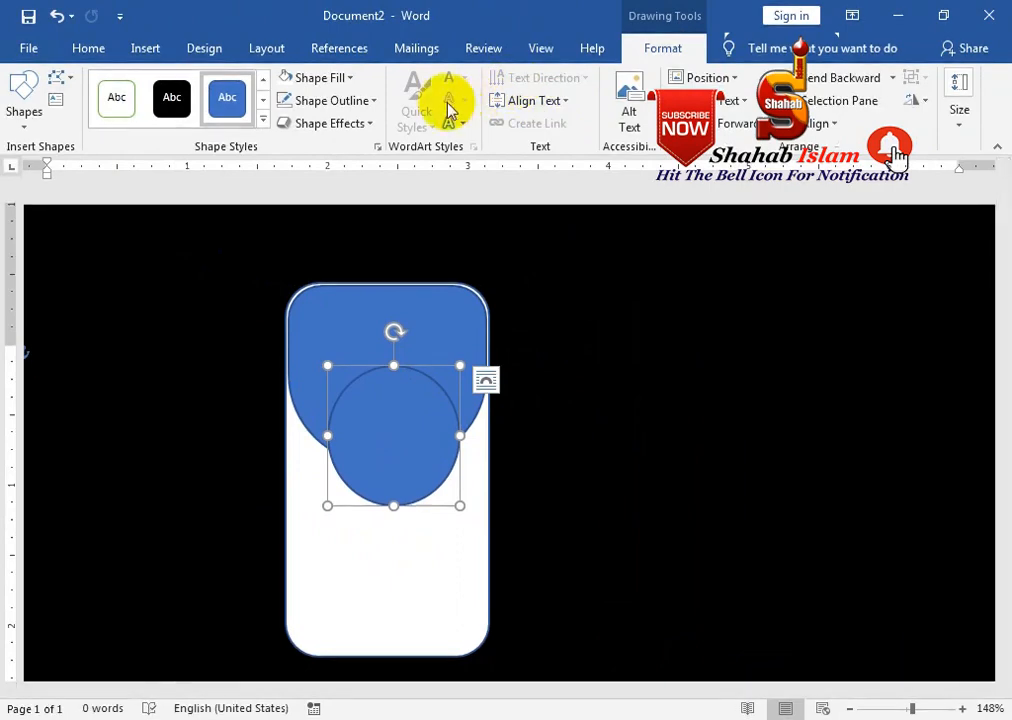
Fill the circle with the Desktop photo IMG_20140101_122017.jpg
left_click(350, 78)
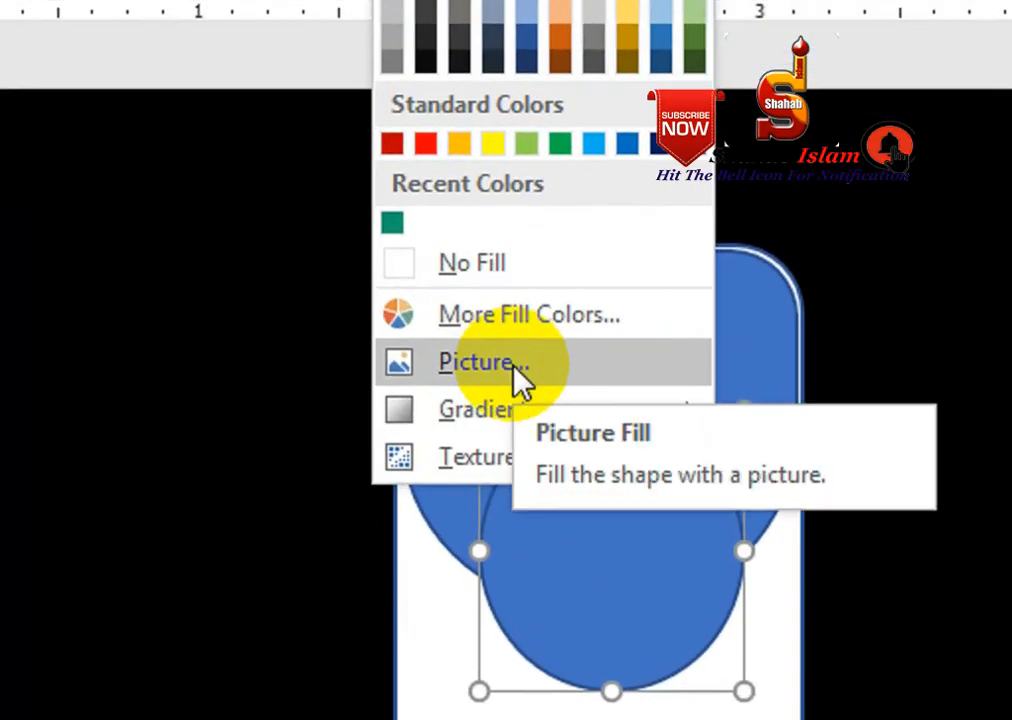
left_click(488, 366)
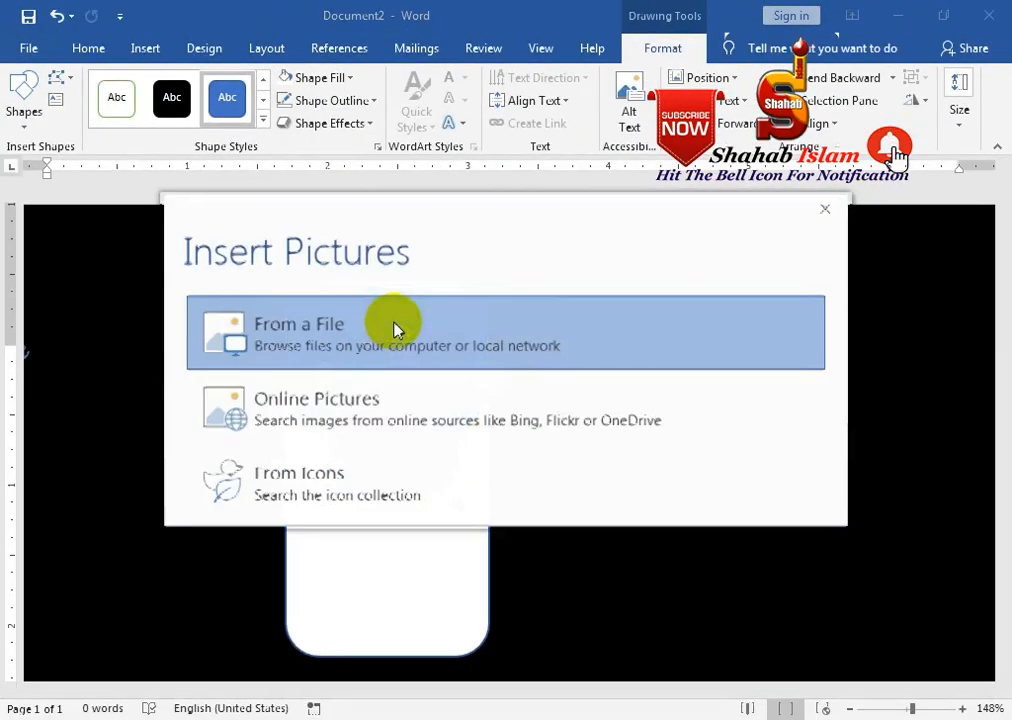
left_click(271, 330)
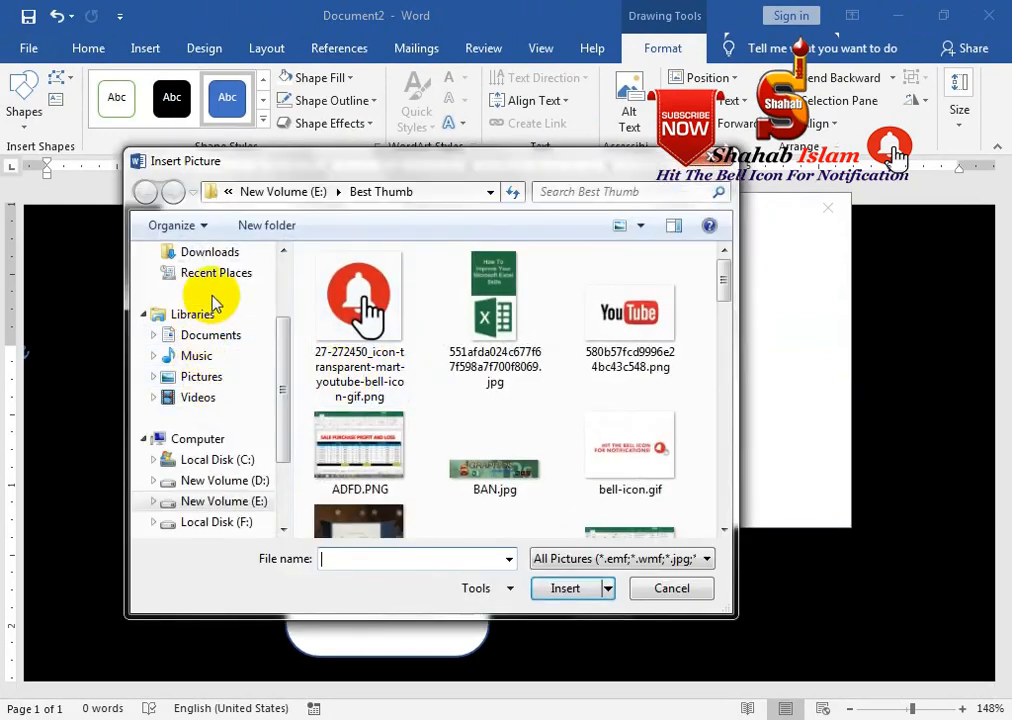
left_click_drag(284, 354, 304, 255)
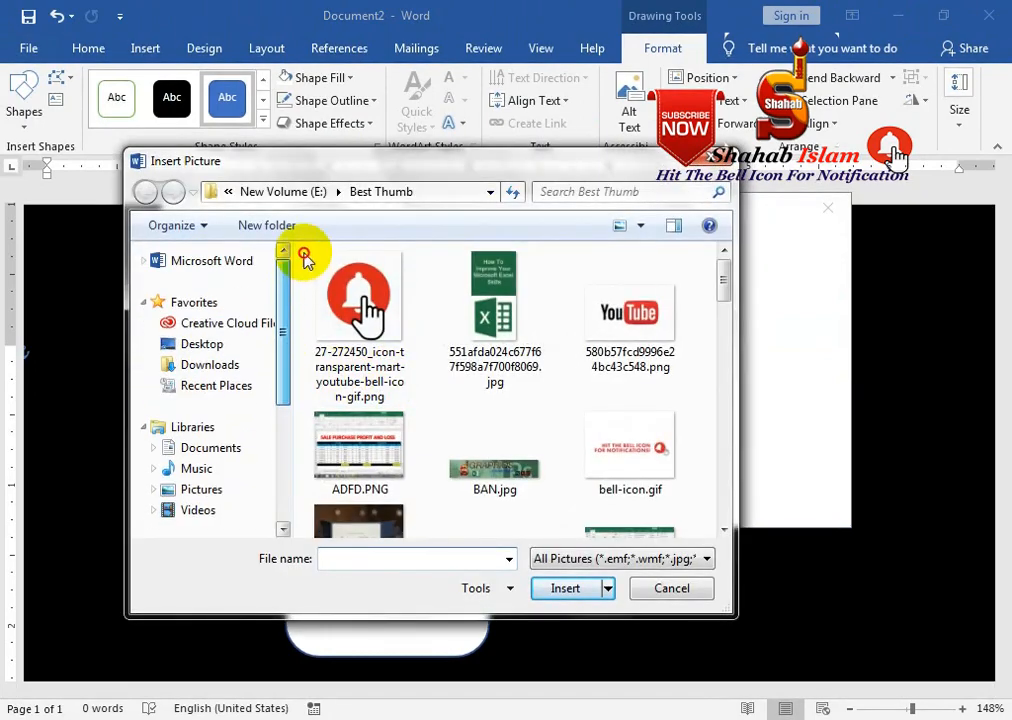
left_click(200, 344)
left_click_drag(723, 276, 712, 498)
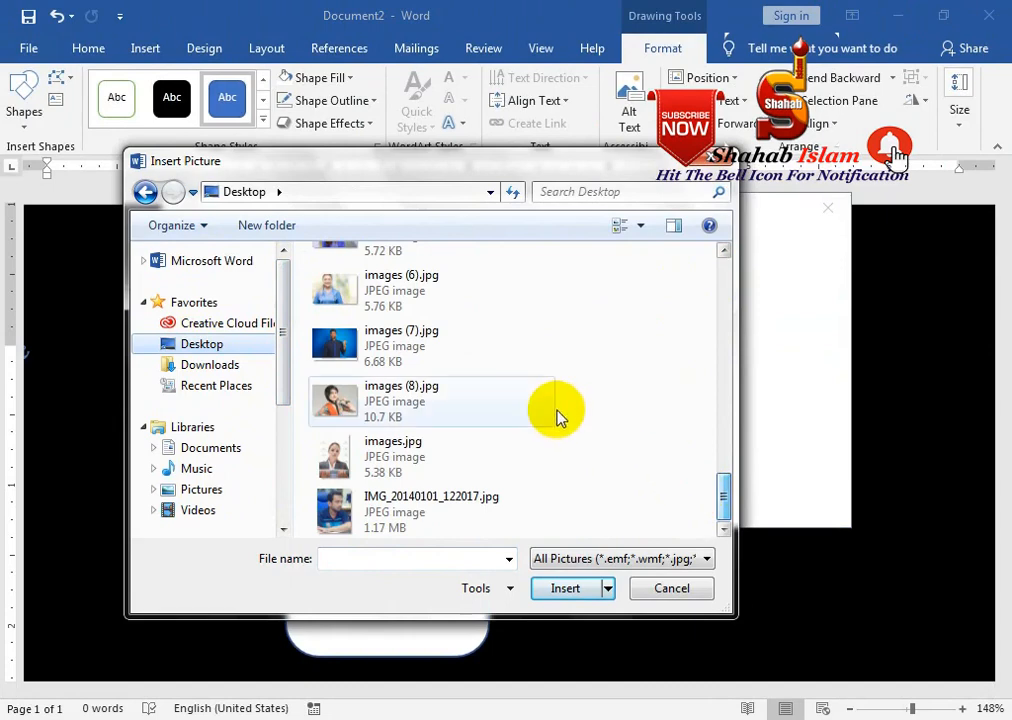
left_click(390, 505)
left_click(566, 590)
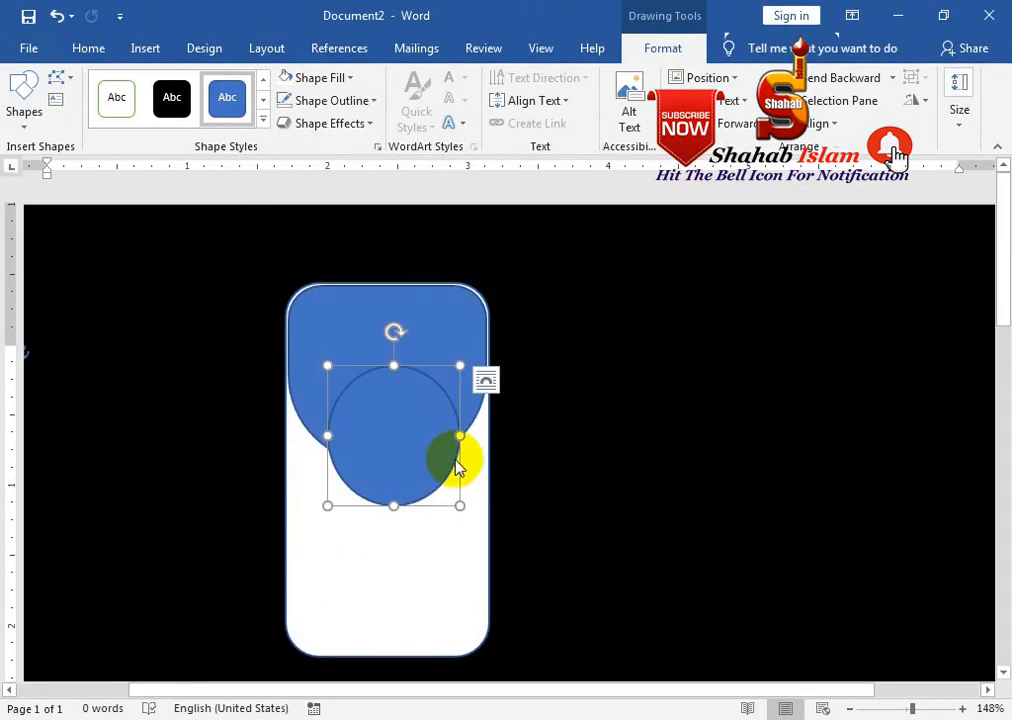
Give the photo circle a 3 pt white outline
left_click(338, 100)
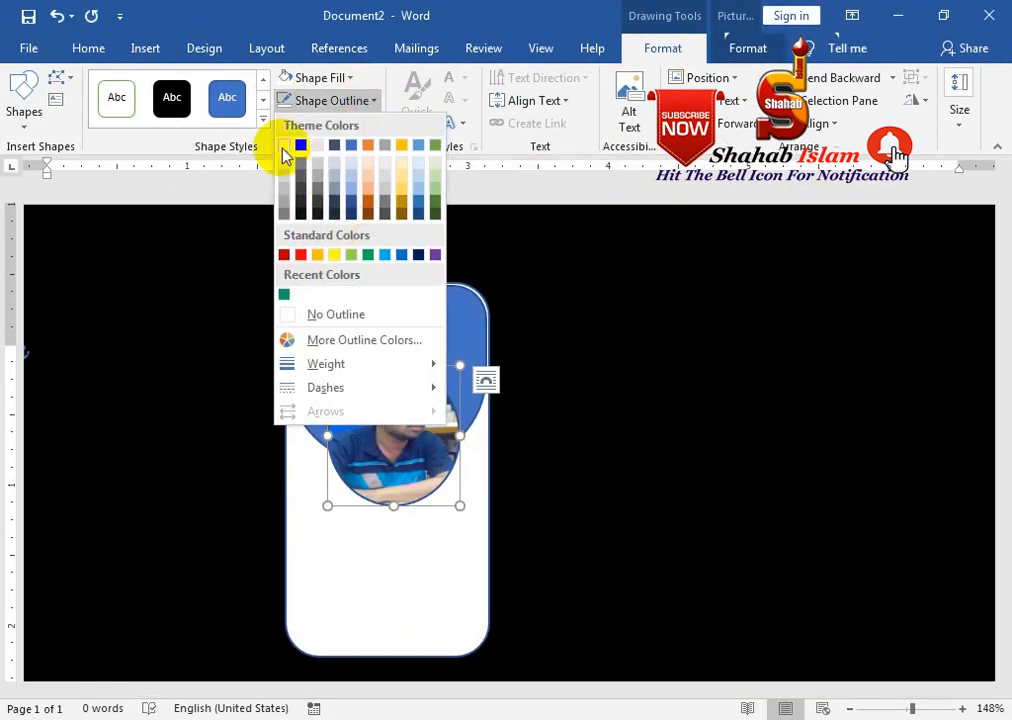
left_click(283, 145)
left_click(330, 100)
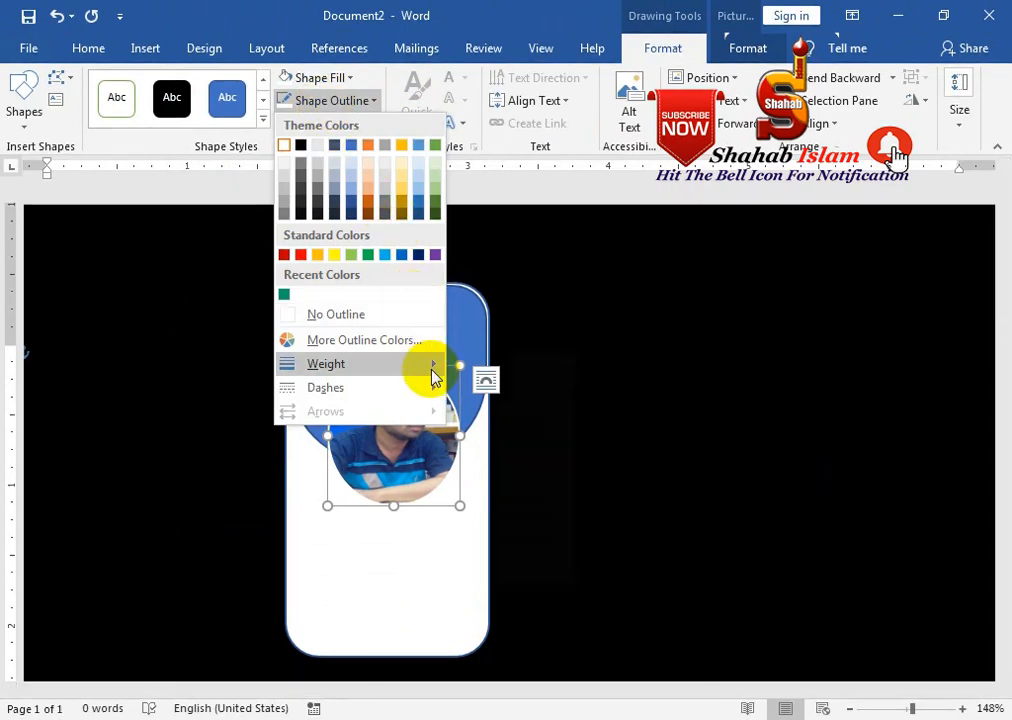
mouse_move(429, 366)
left_click(510, 497)
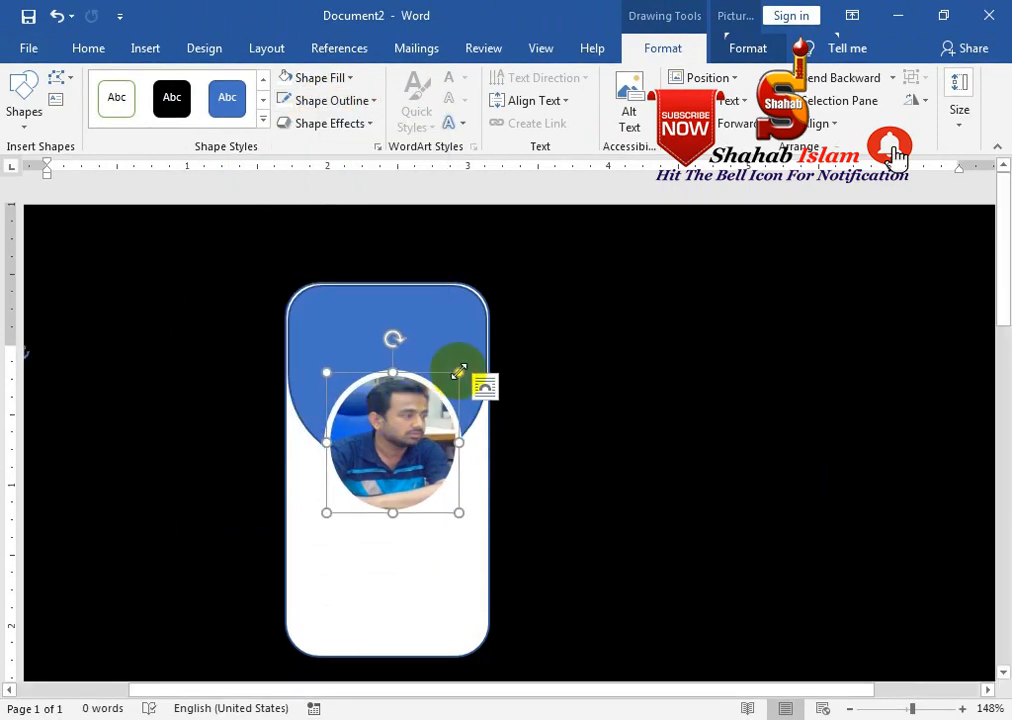
Shrink the photo circle slightly and centre it on the header's lower curve
left_click_drag(418, 396, 415, 401)
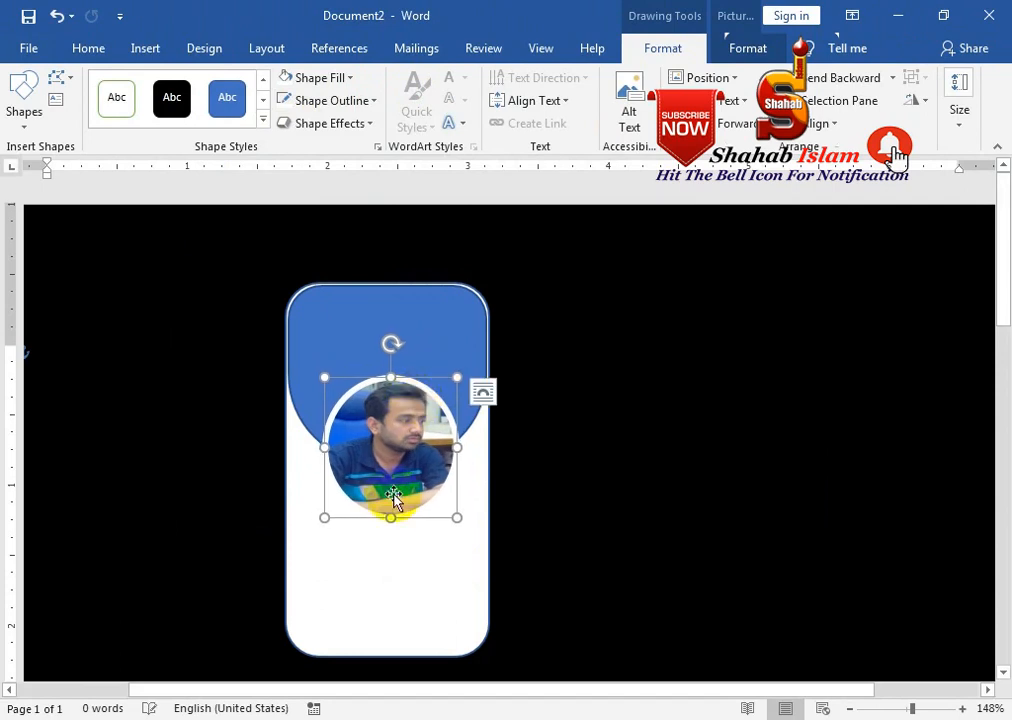
left_click_drag(324, 517, 336, 500)
left_click_drag(413, 445, 408, 459)
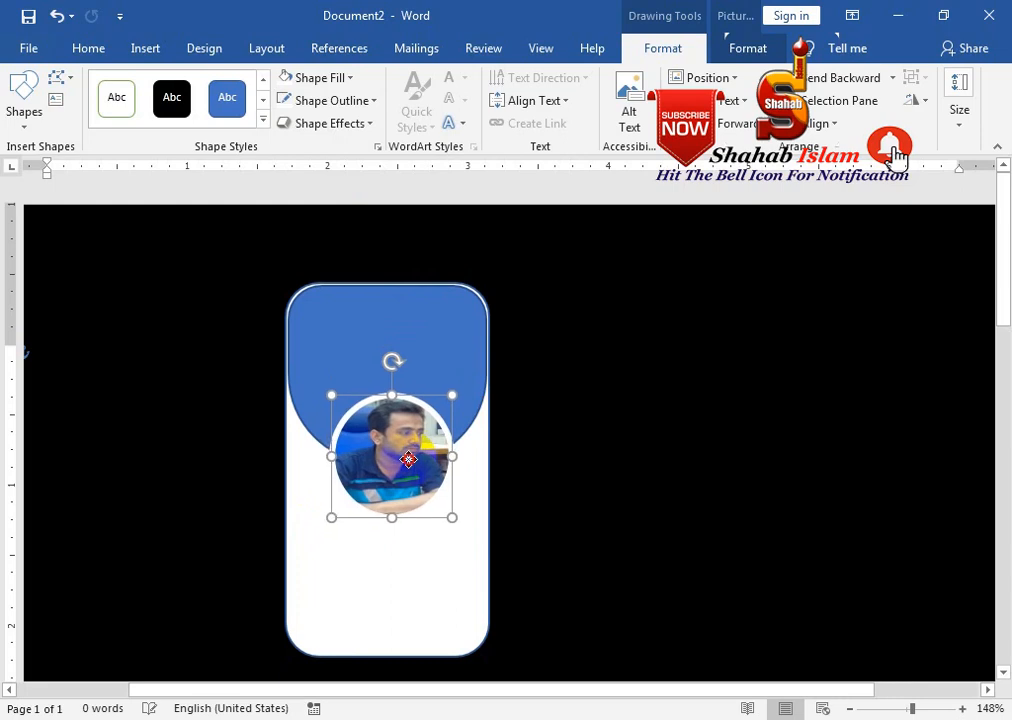
left_click(22, 108)
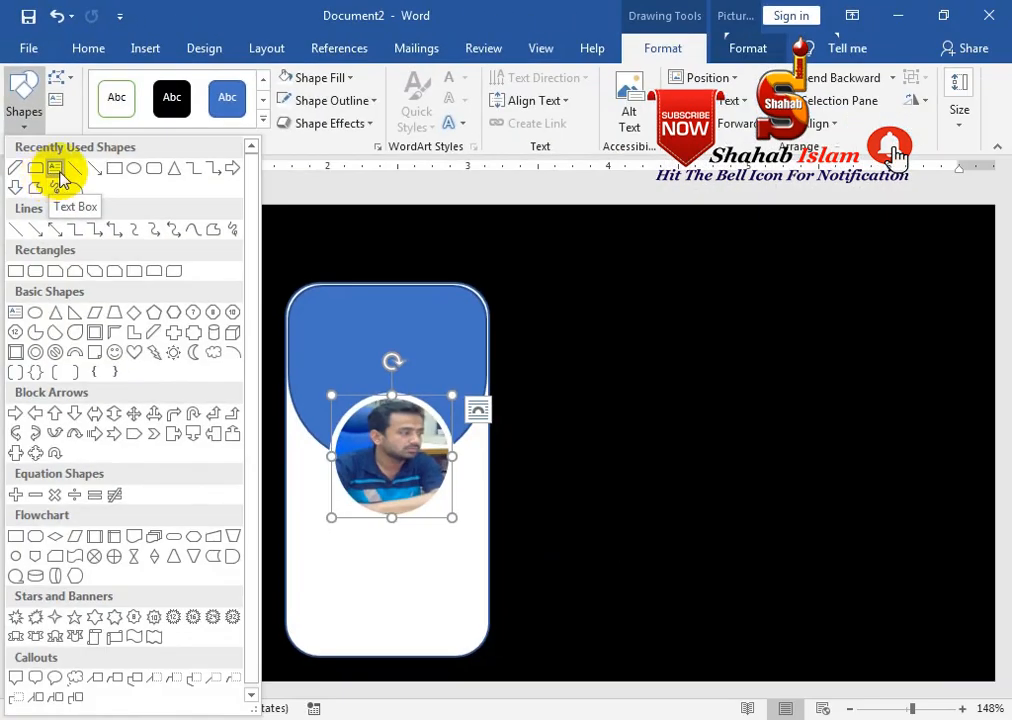
Draw a text box in the blue header, type JANG GROUP OF COMPANY, and enlarge it
left_click(57, 172)
left_click_drag(338, 321, 457, 352)
type("IANG")
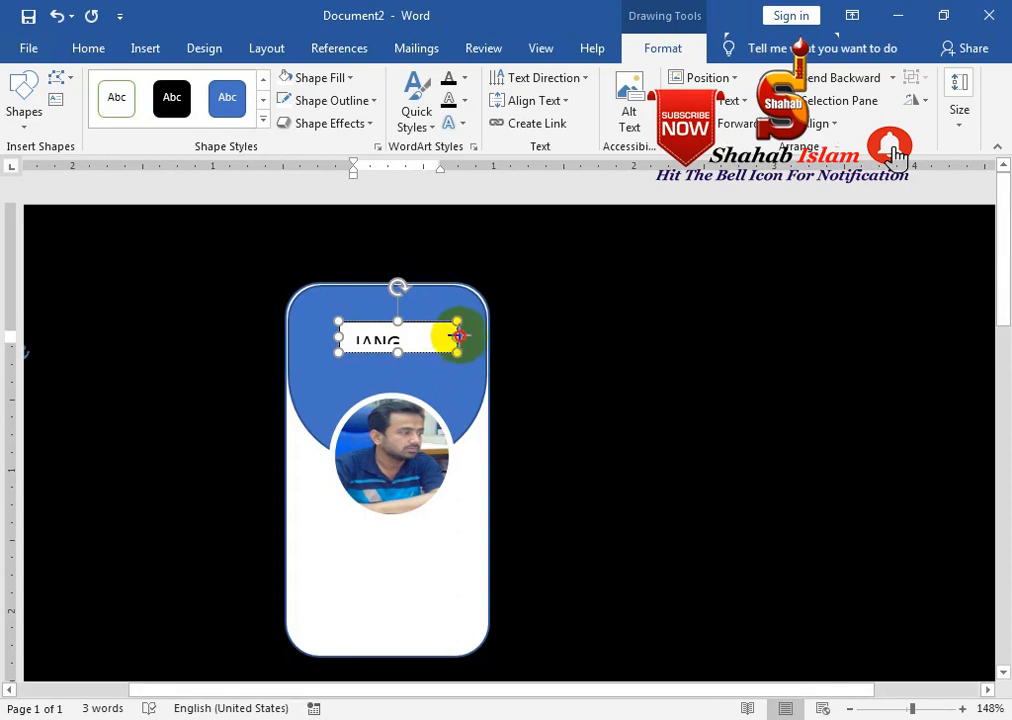
left_click_drag(461, 340, 465, 339)
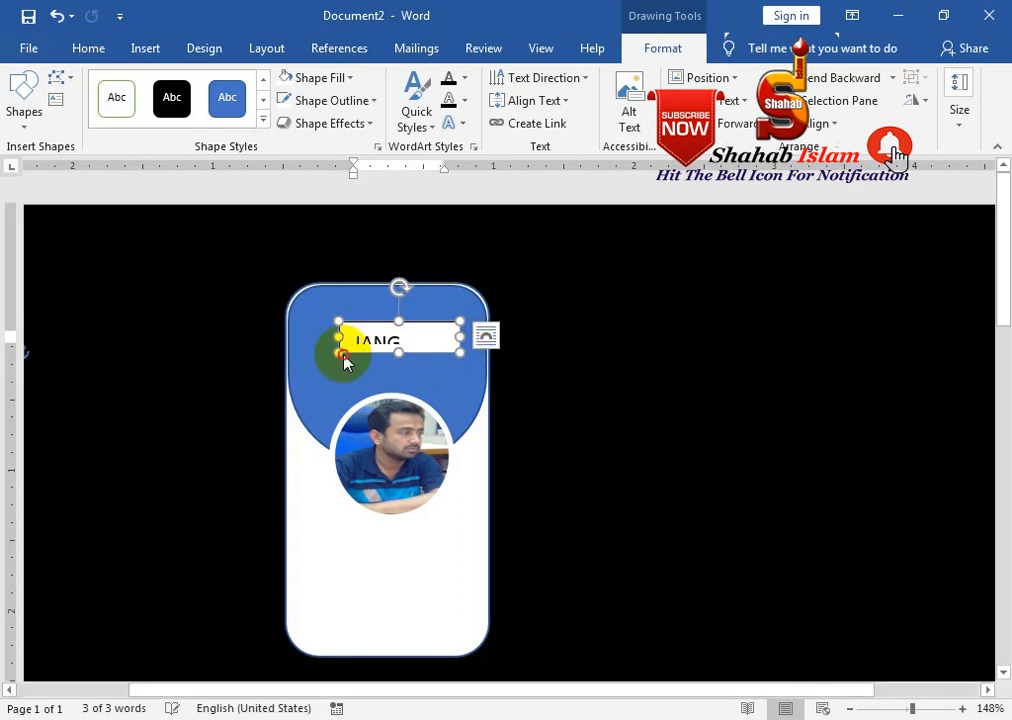
left_click_drag(339, 353, 217, 365)
left_click_drag(338, 365, 340, 391)
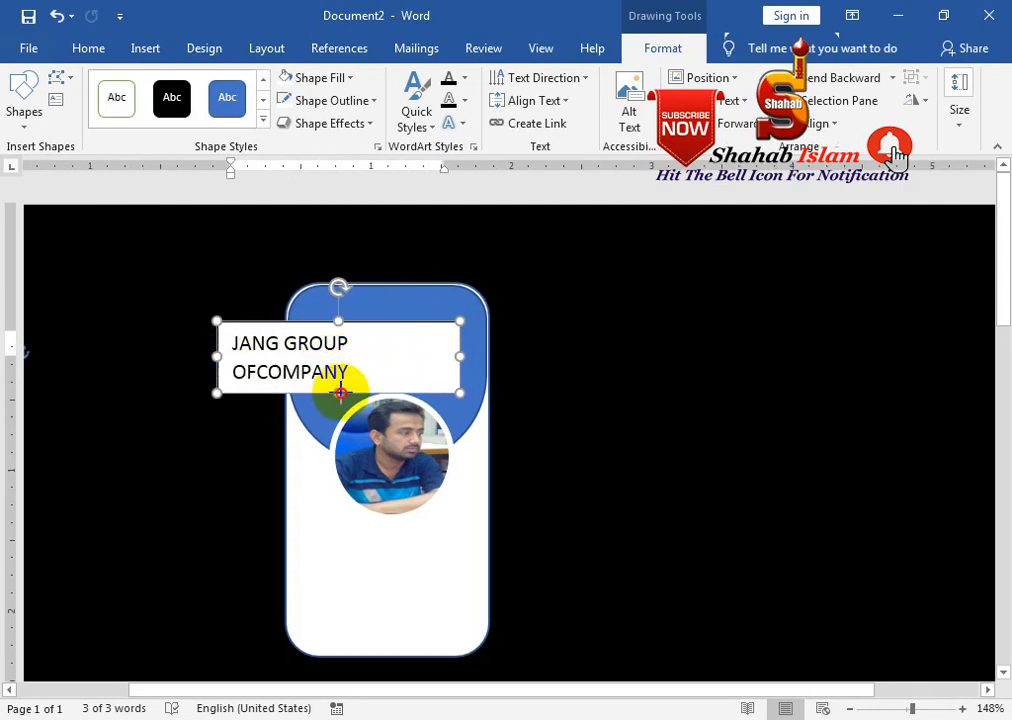
Separate OF from COMPANY, widen the box, and reduce the font size to 7
left_click(262, 373)
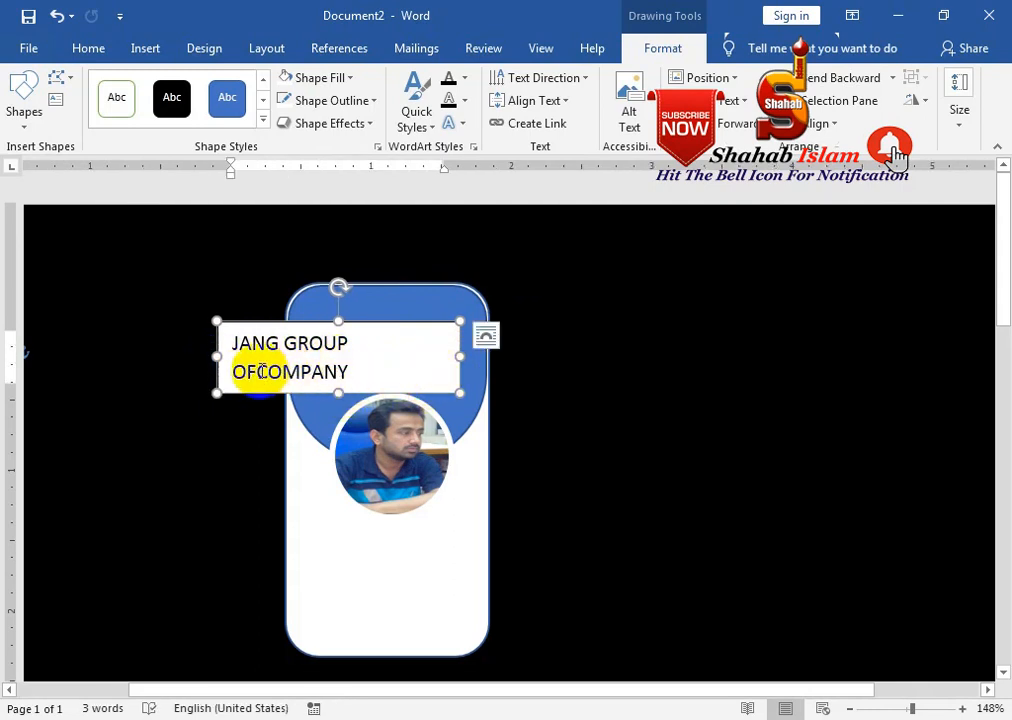
left_click(377, 344)
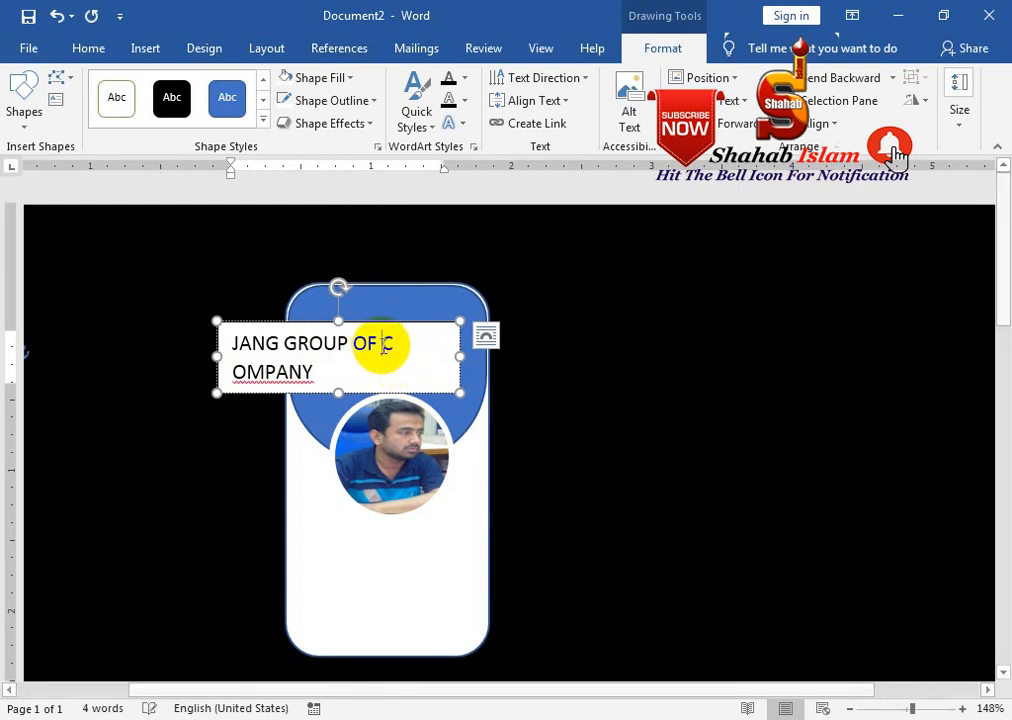
key("Return")
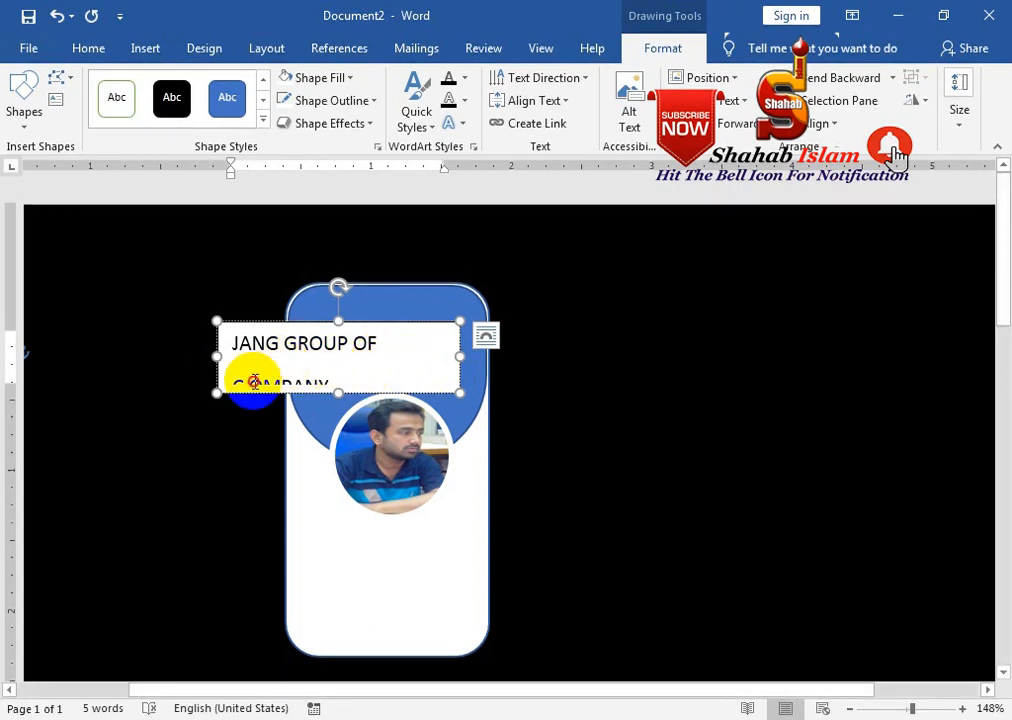
left_click_drag(459, 356, 545, 355)
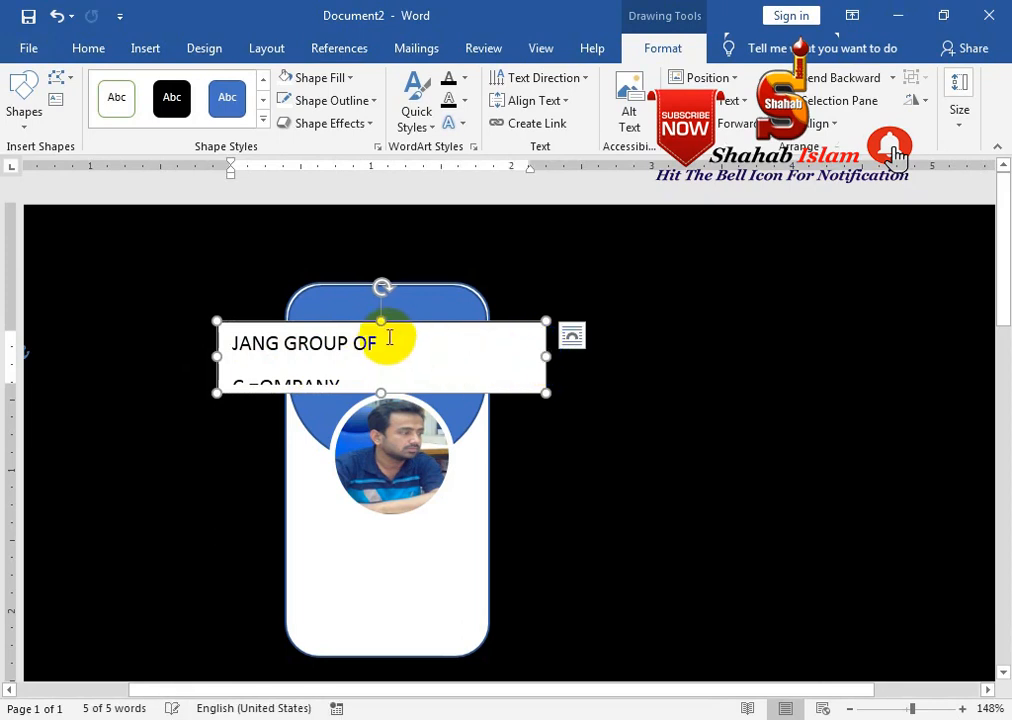
left_click(86, 49)
left_click(250, 90)
left_click(250, 90)
left_click(250, 90)
left_click(250, 90)
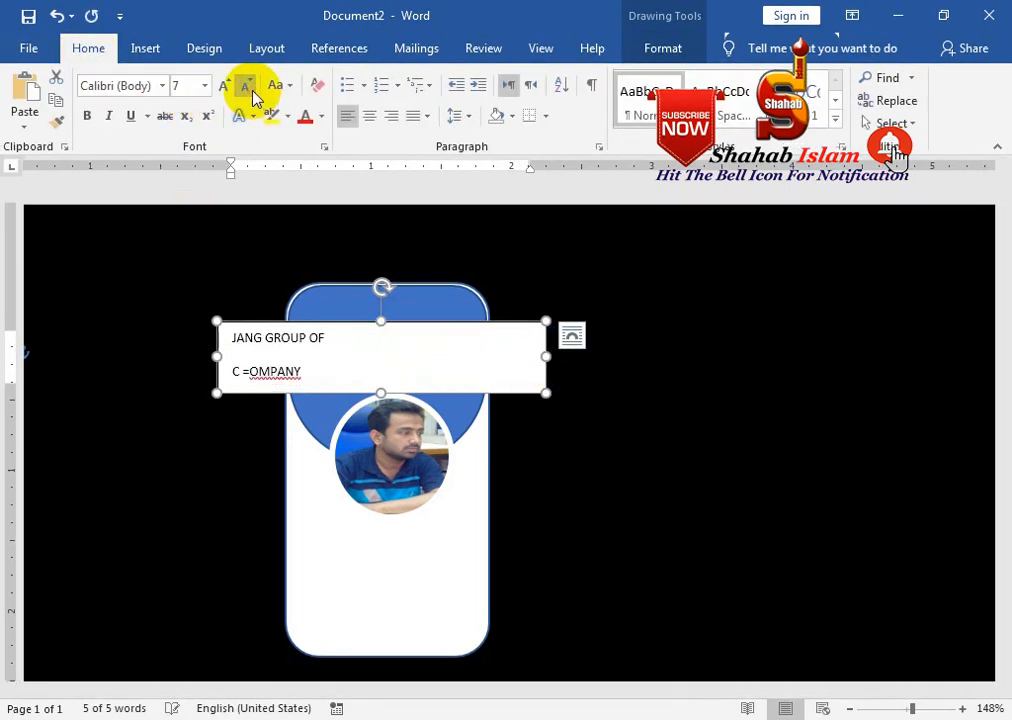
Bring COMPANY back onto the first line and narrow the box to fit the card
left_click(252, 371)
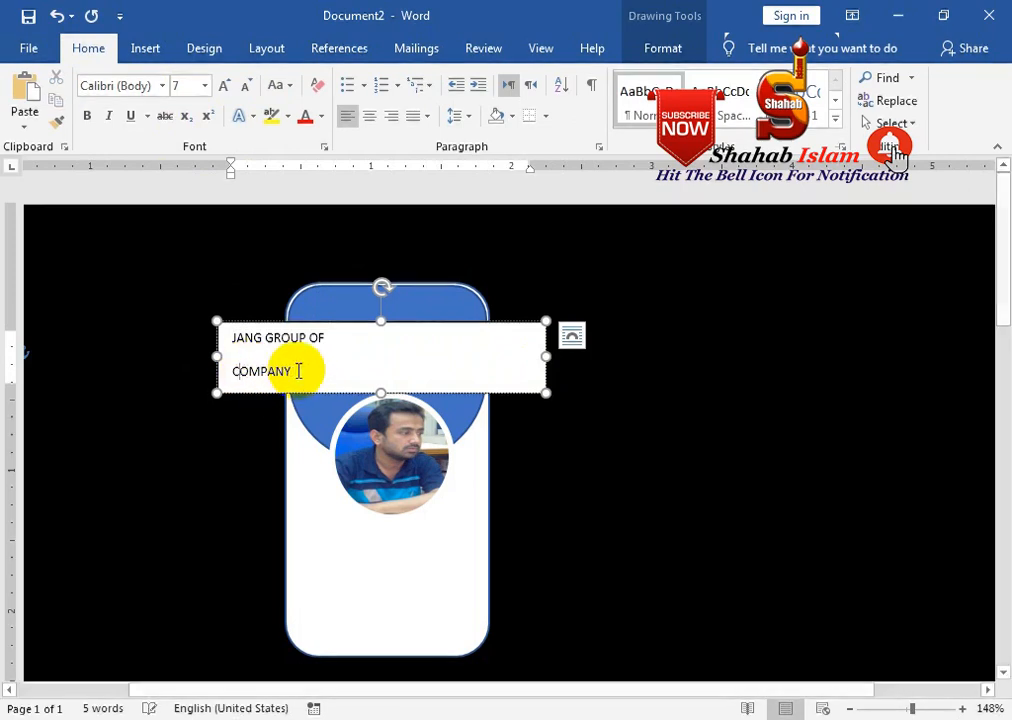
key("BackSpace")
left_click(222, 369)
key("BackSpace")
key("BackSpace")
key("BackSpace")
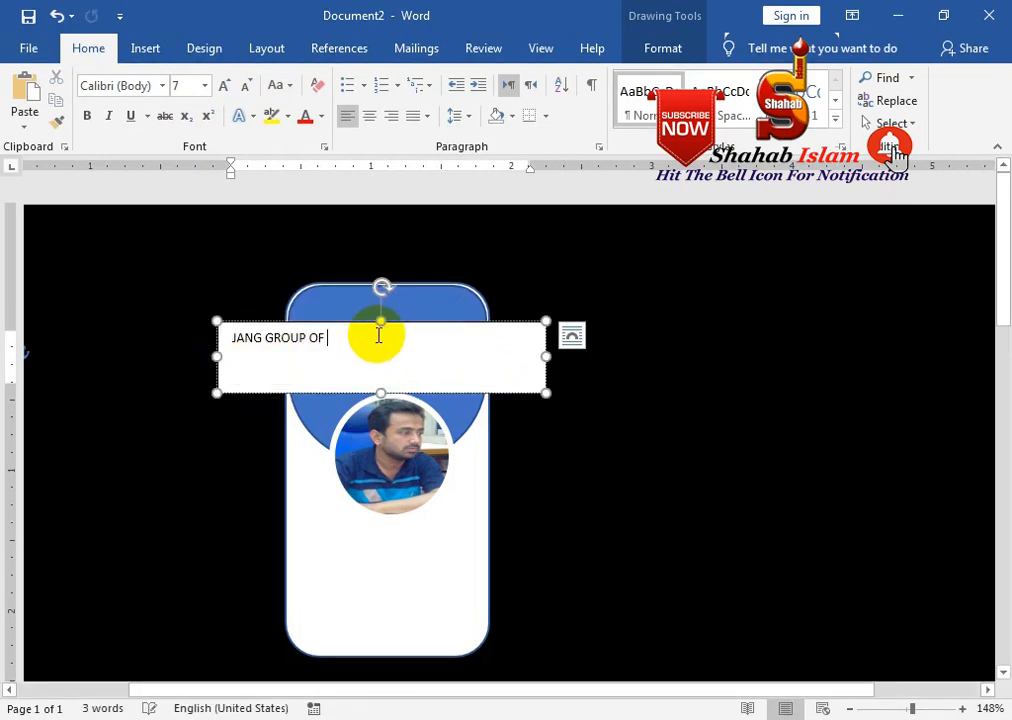
type("COMPANY")
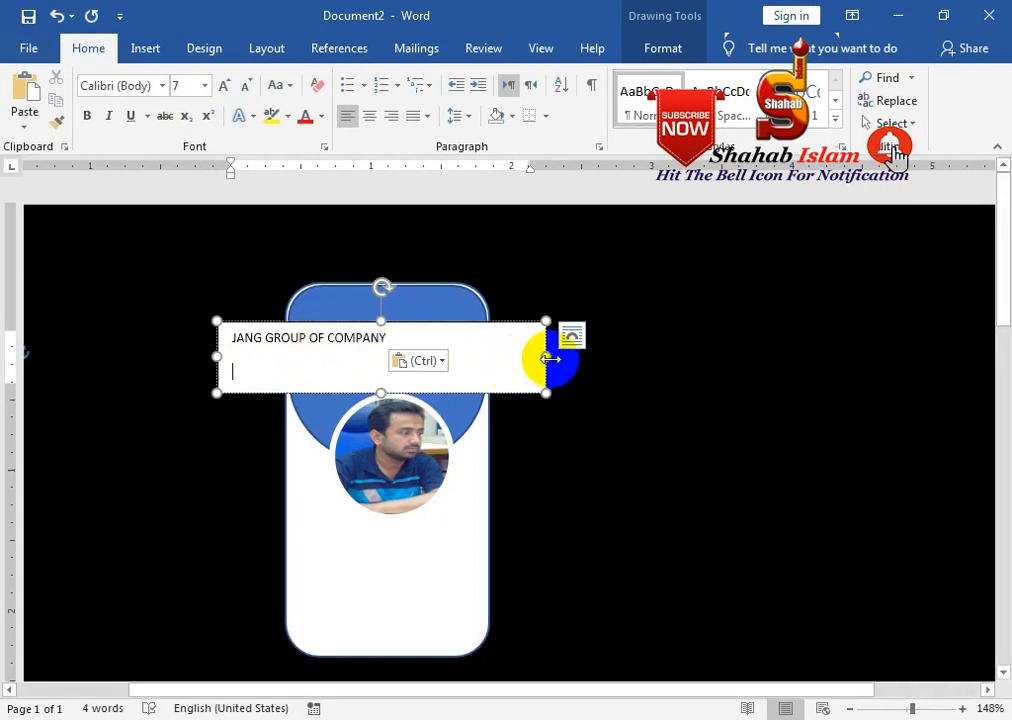
left_click_drag(544, 356, 444, 325)
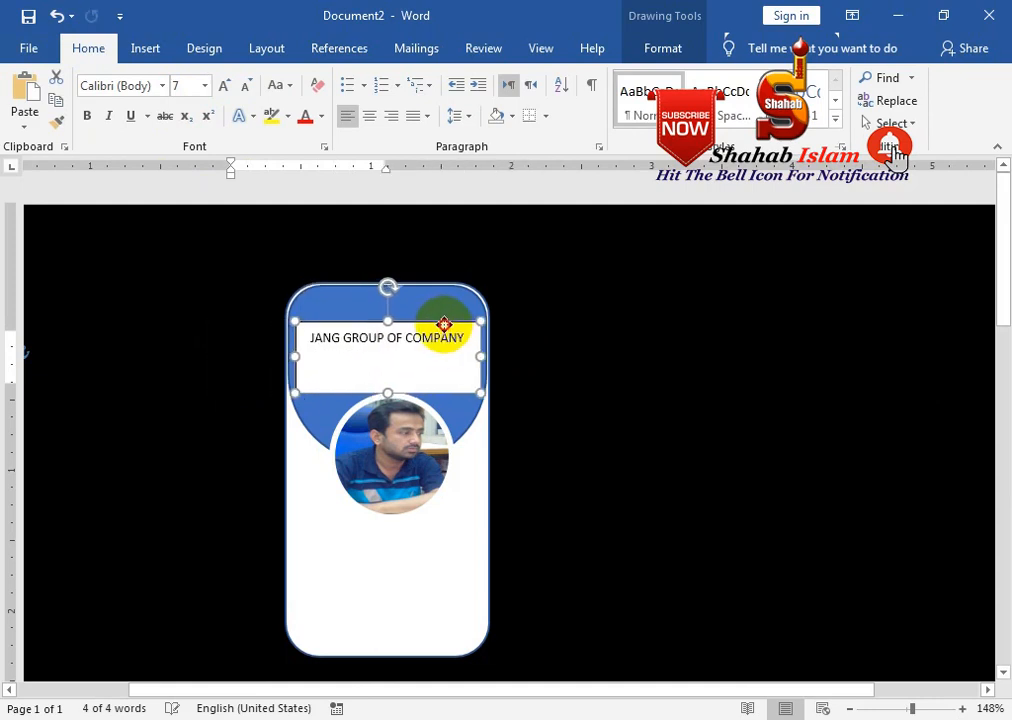
Fill the company name box with the same blue as the header
left_click(655, 50)
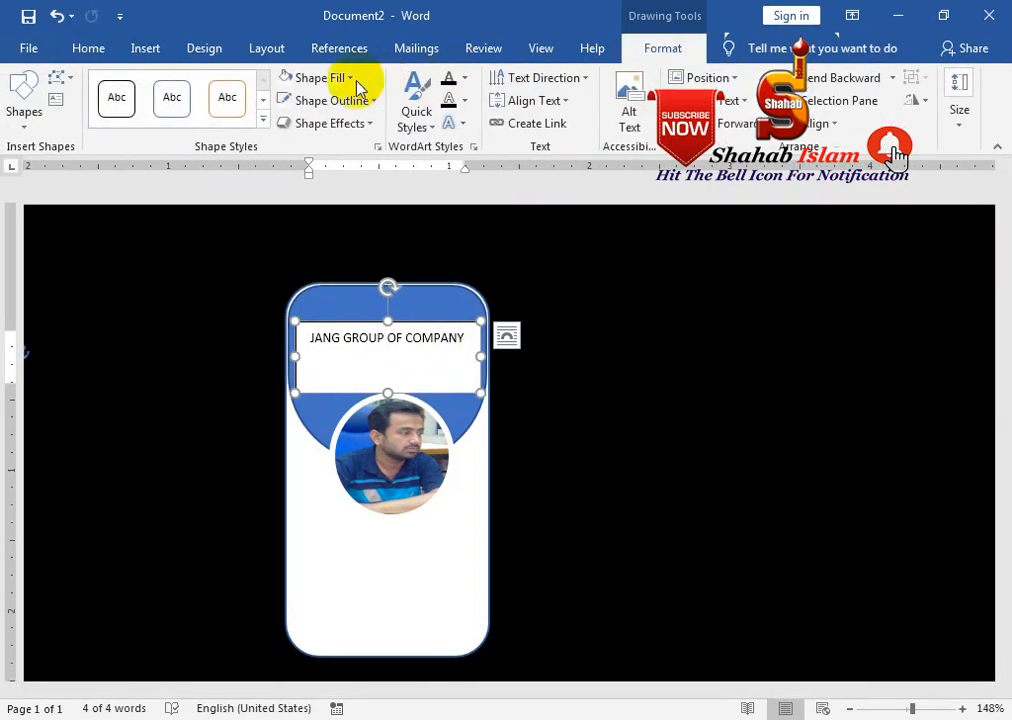
left_click(352, 79)
left_click(318, 290)
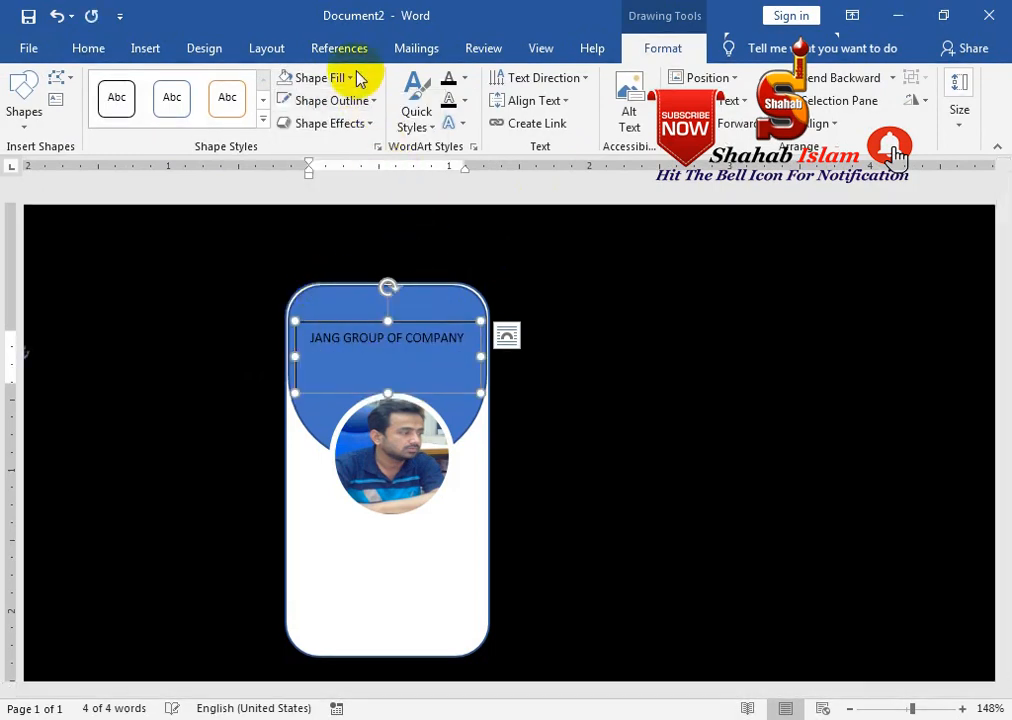
left_click(356, 79)
left_click(287, 117)
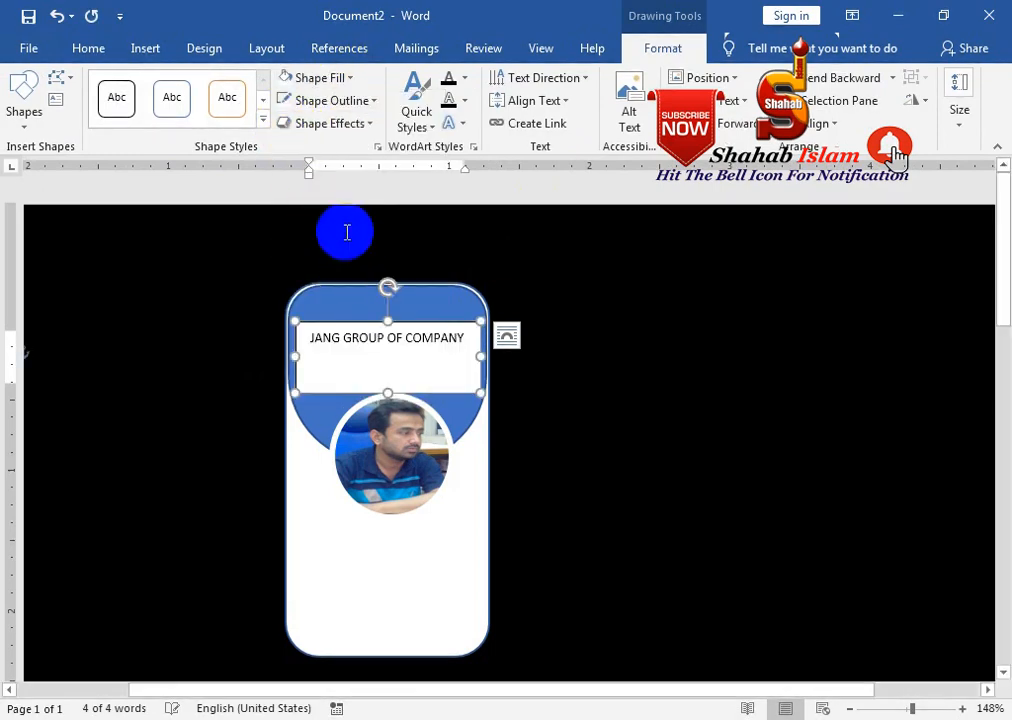
left_click(322, 78)
left_click(286, 270)
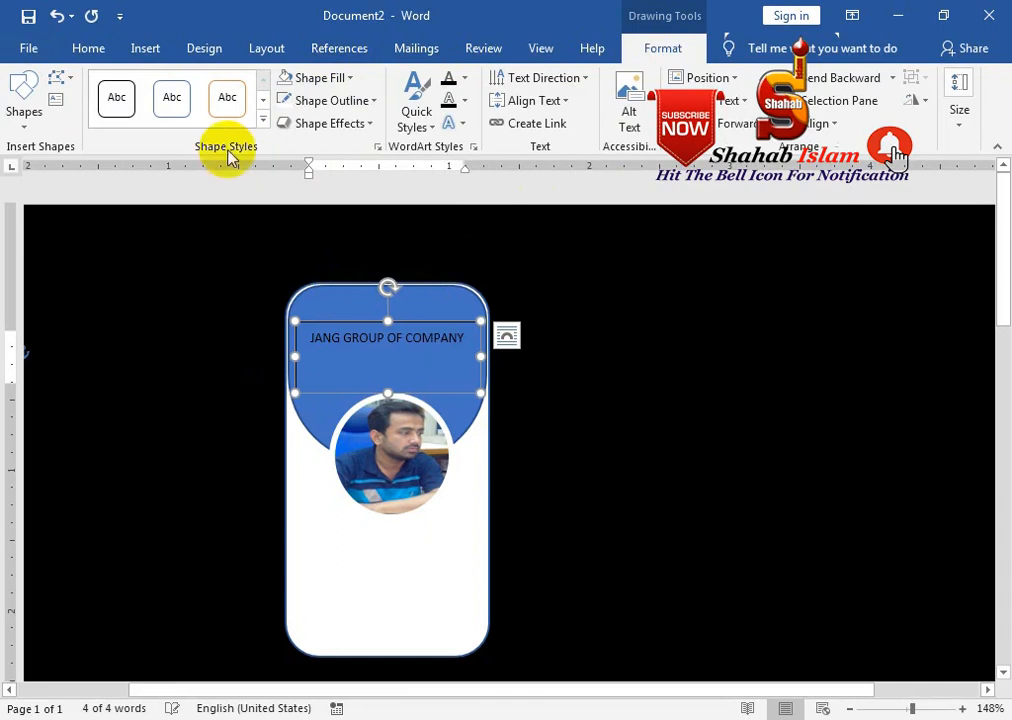
Make the company name bold white and widen the box so it fits one line
left_click(86, 46)
left_click(320, 116)
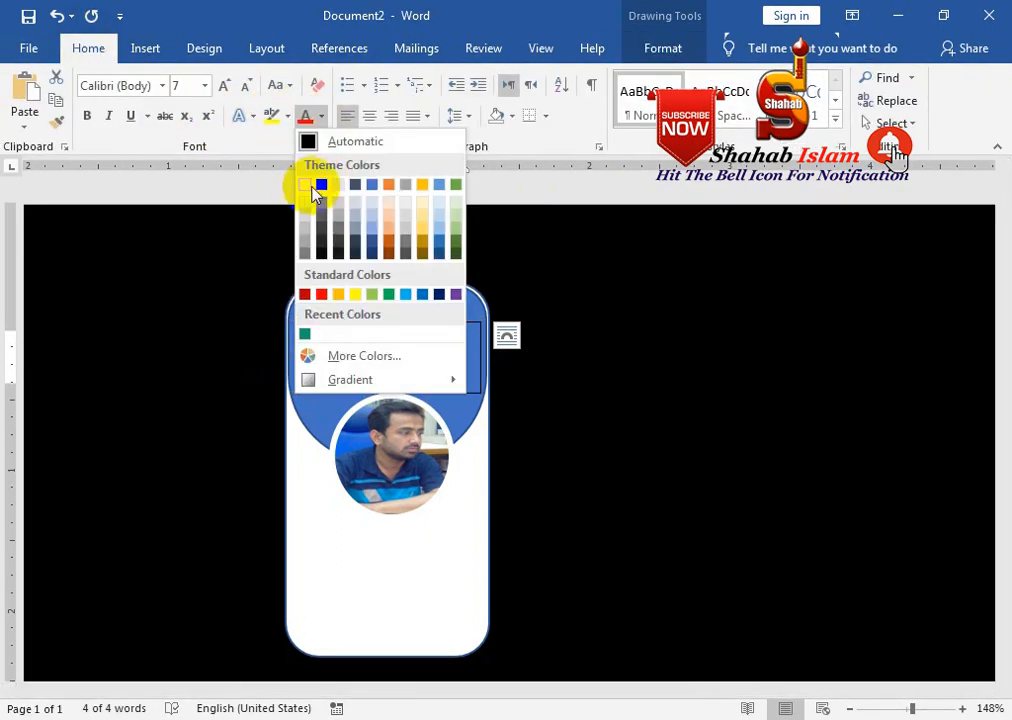
left_click(305, 184)
left_click(341, 325)
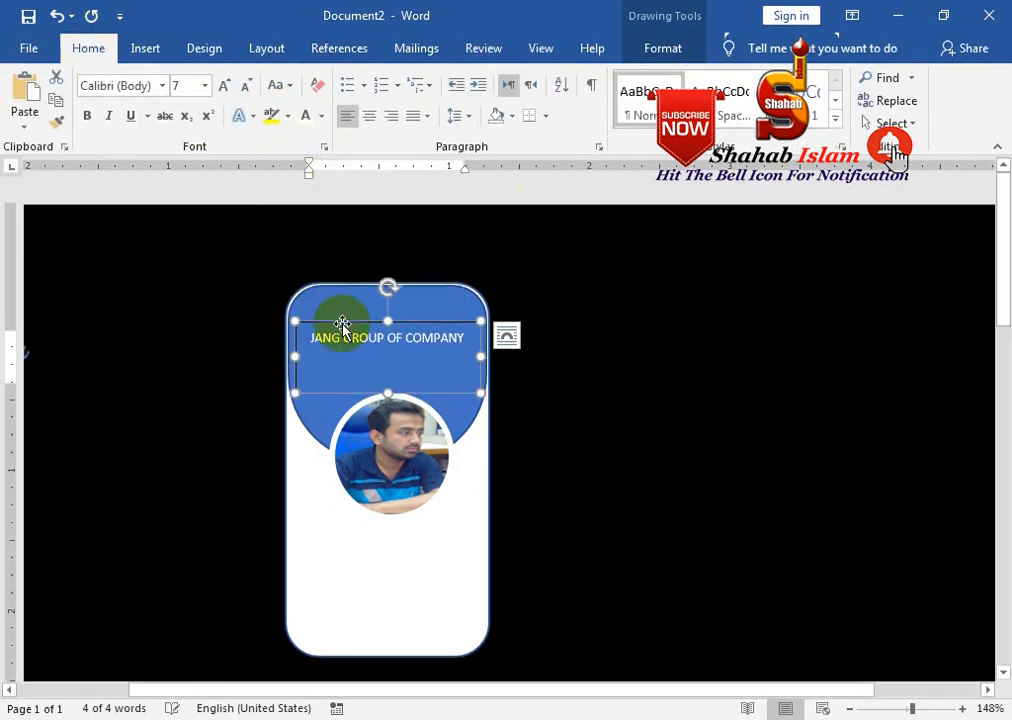
left_click(86, 116)
left_click(361, 389)
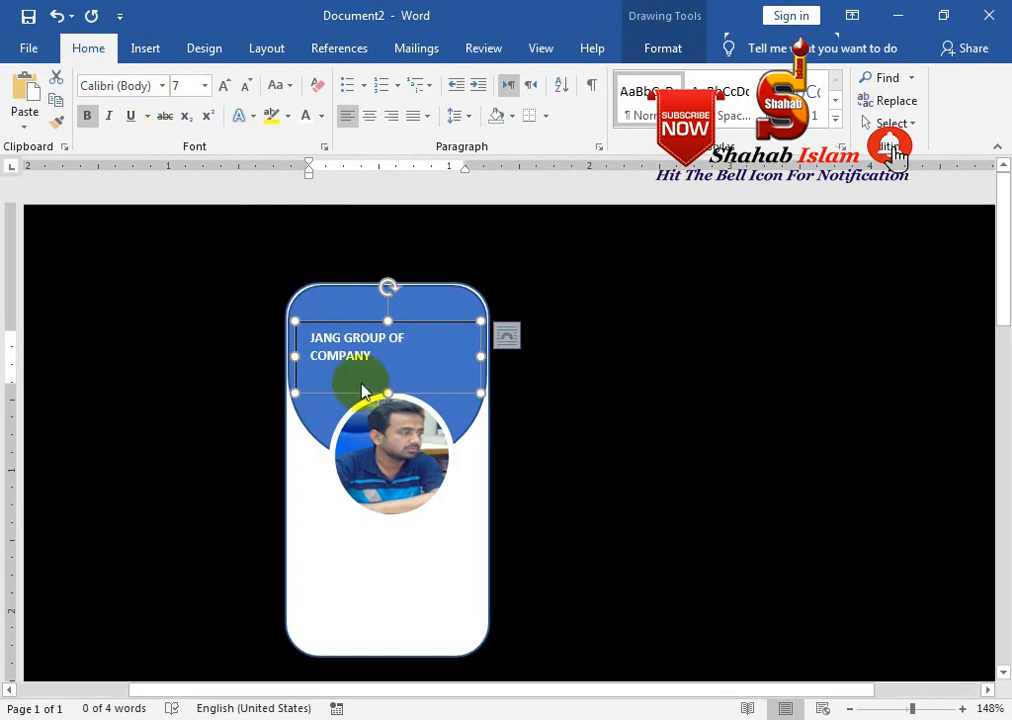
left_click(507, 338)
left_click_drag(481, 356, 501, 357)
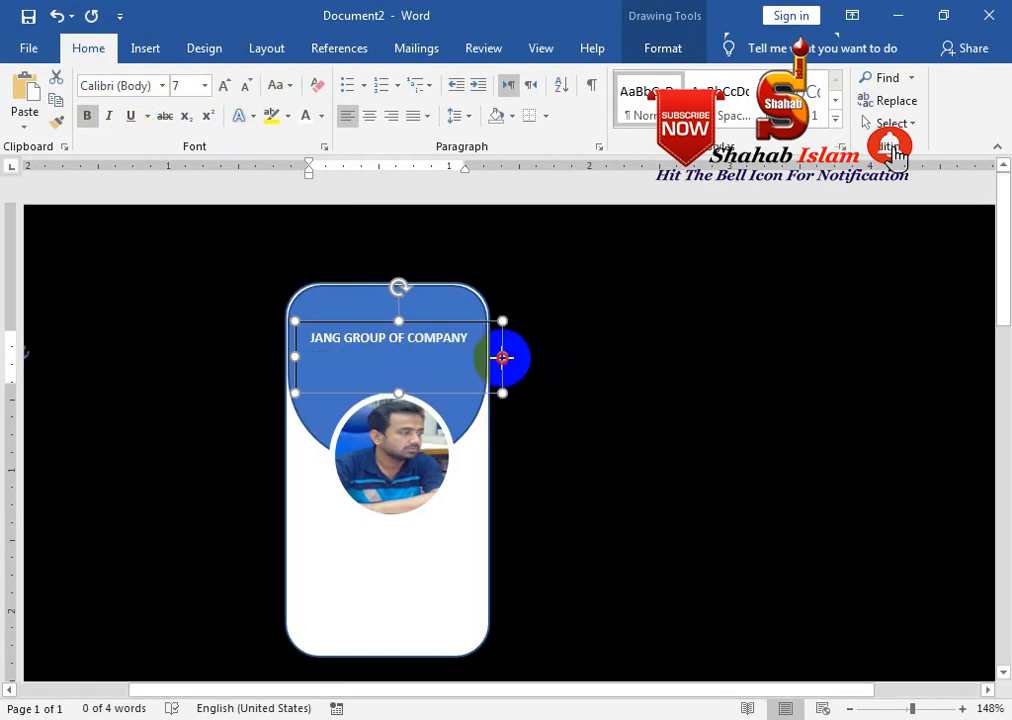
left_click(412, 333)
Duplicate the company box as NEWS BUILDING beneath it and remove both boxes' outlines
left_click_drag(416, 325, 424, 358)
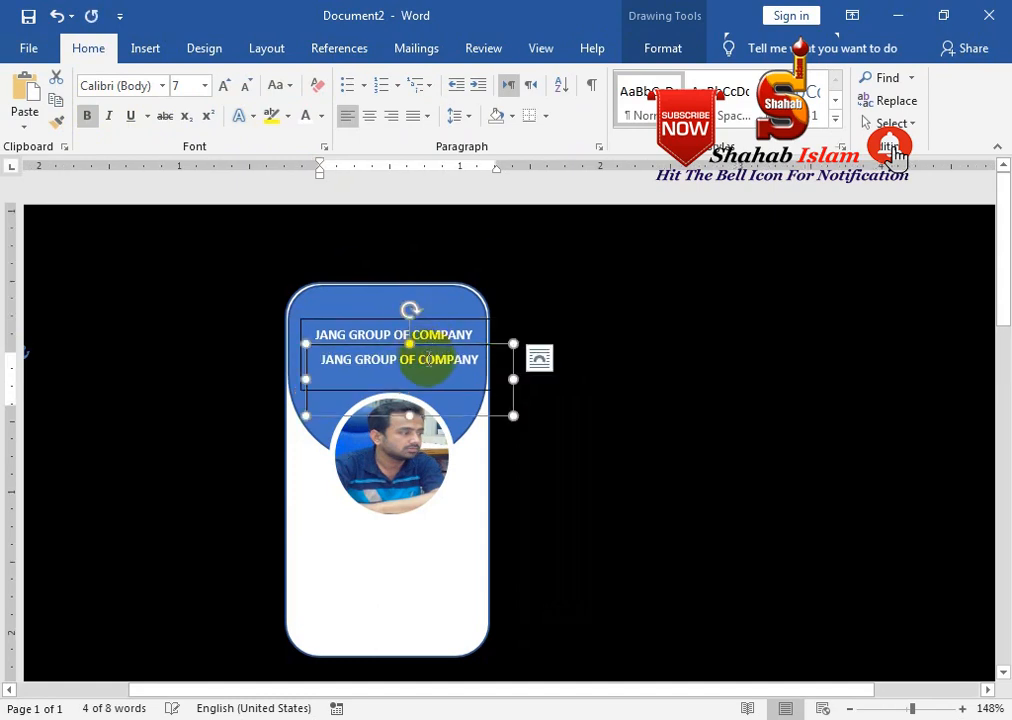
triple_click(421, 356)
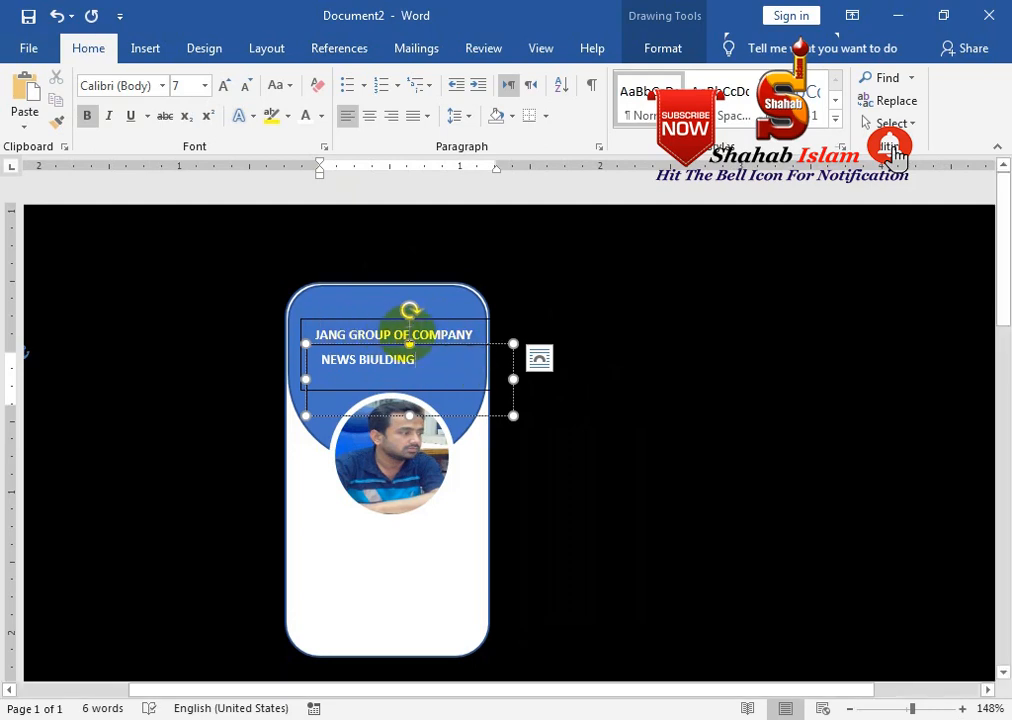
left_click_drag(437, 344, 406, 325)
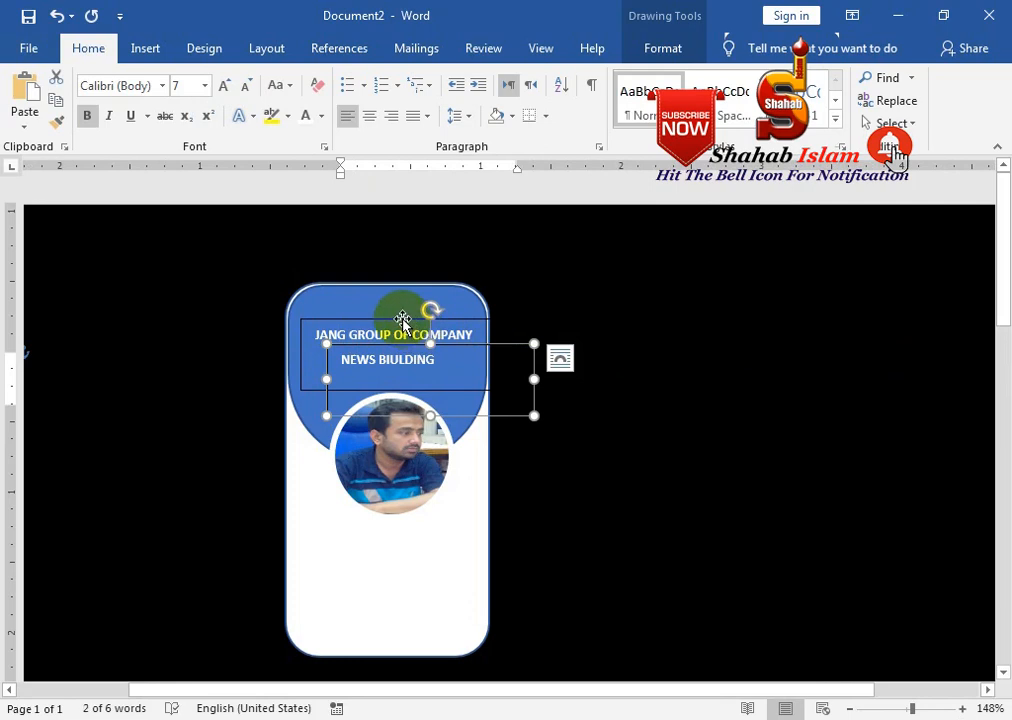
left_click(403, 320, "shift")
left_click(648, 47)
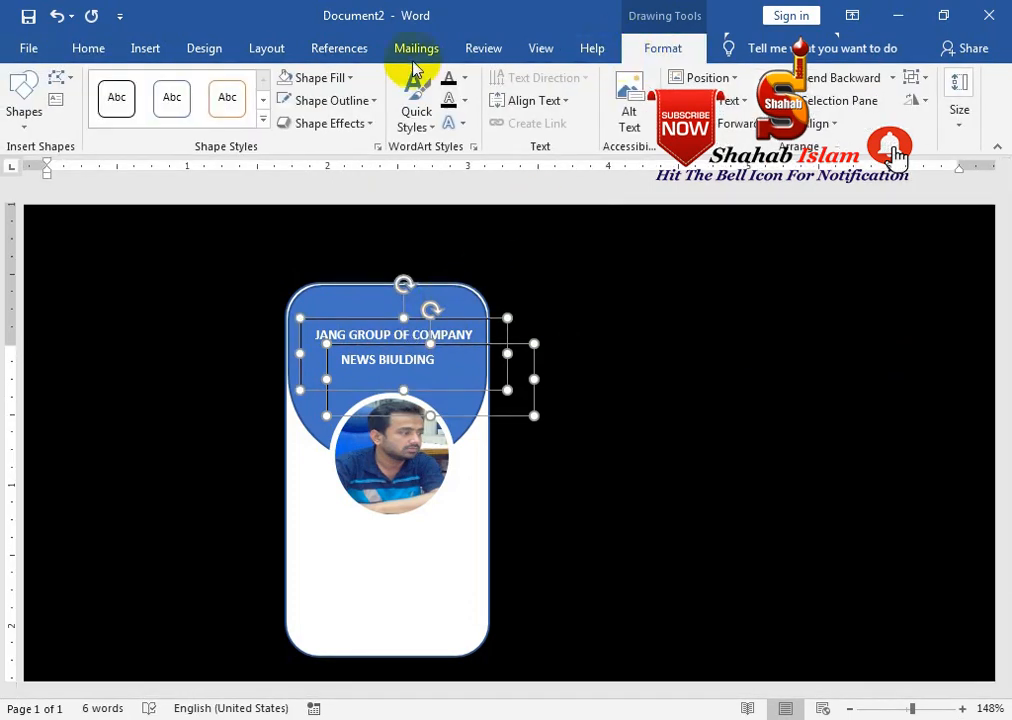
left_click(335, 100)
left_click(345, 316)
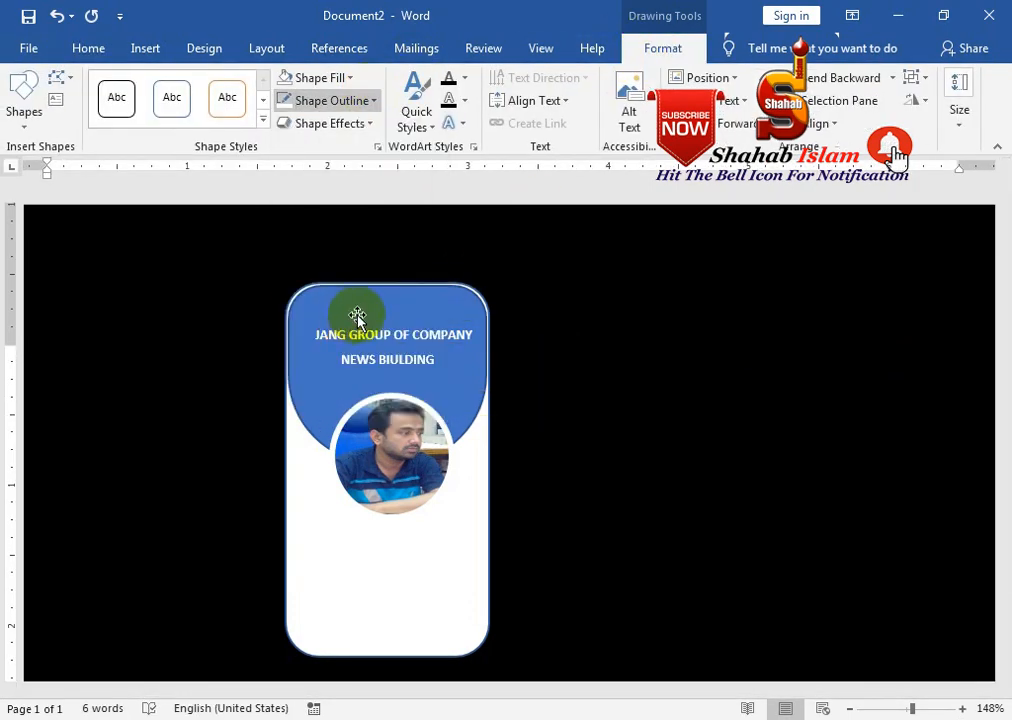
left_click(565, 398)
Correct BIULDING to BUILDING and adjust the header text position
left_click(440, 360)
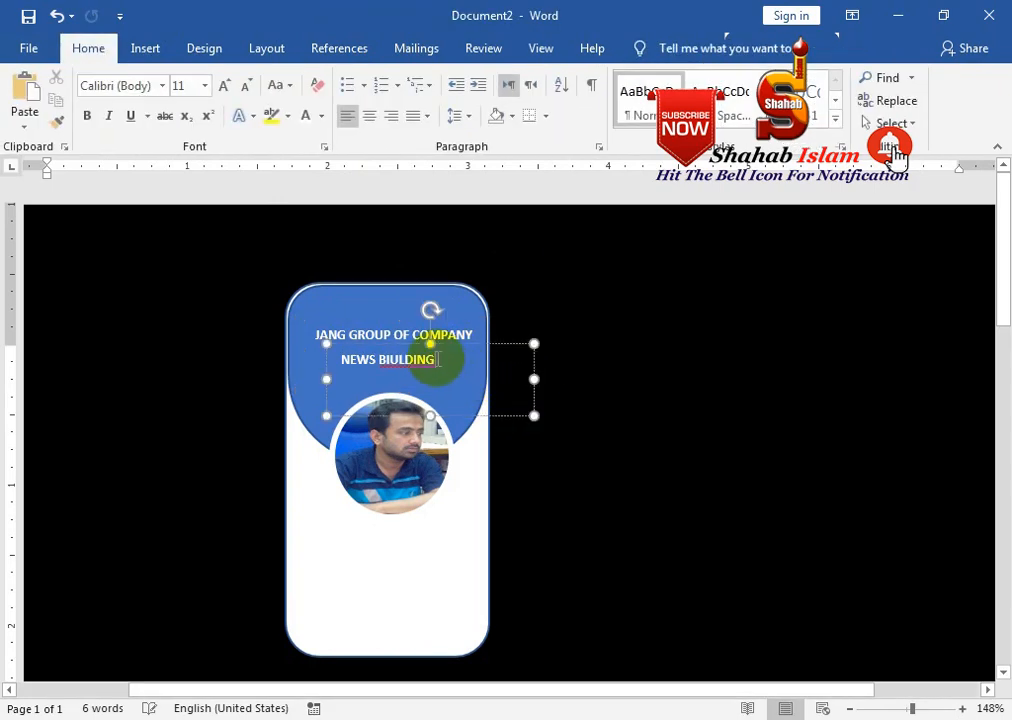
double_click(410, 357)
right_click(410, 357)
left_click(366, 39)
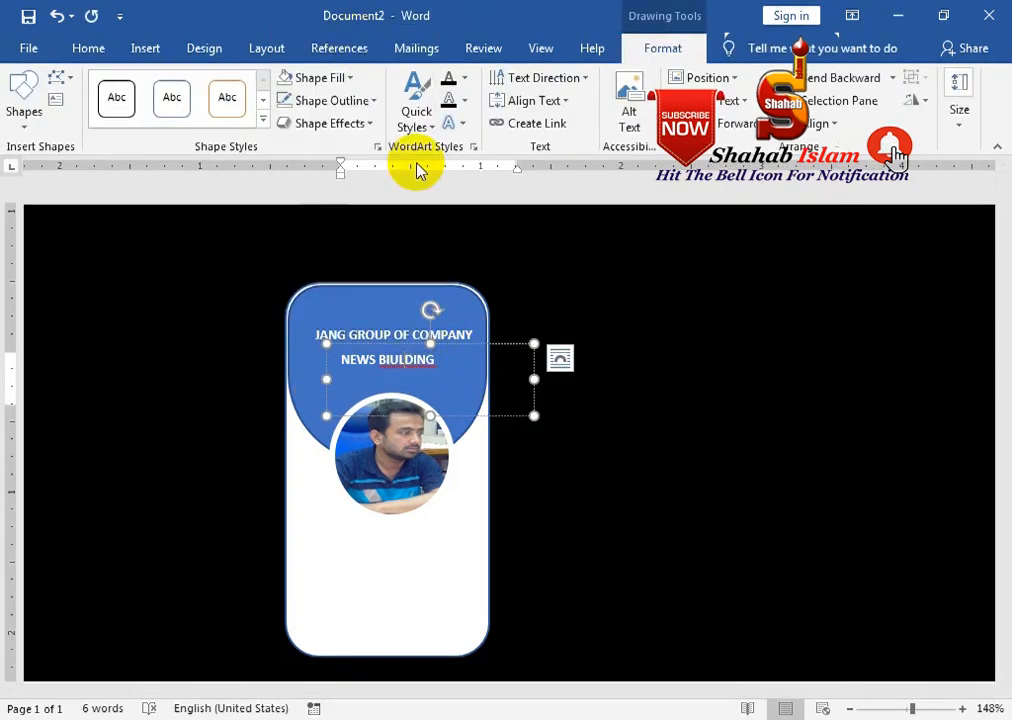
mouse_move(443, 339)
left_mouse_down()
mouse_move(452, 341)
mouse_move(447, 323)
mouse_move(456, 322)
left_mouse_up()
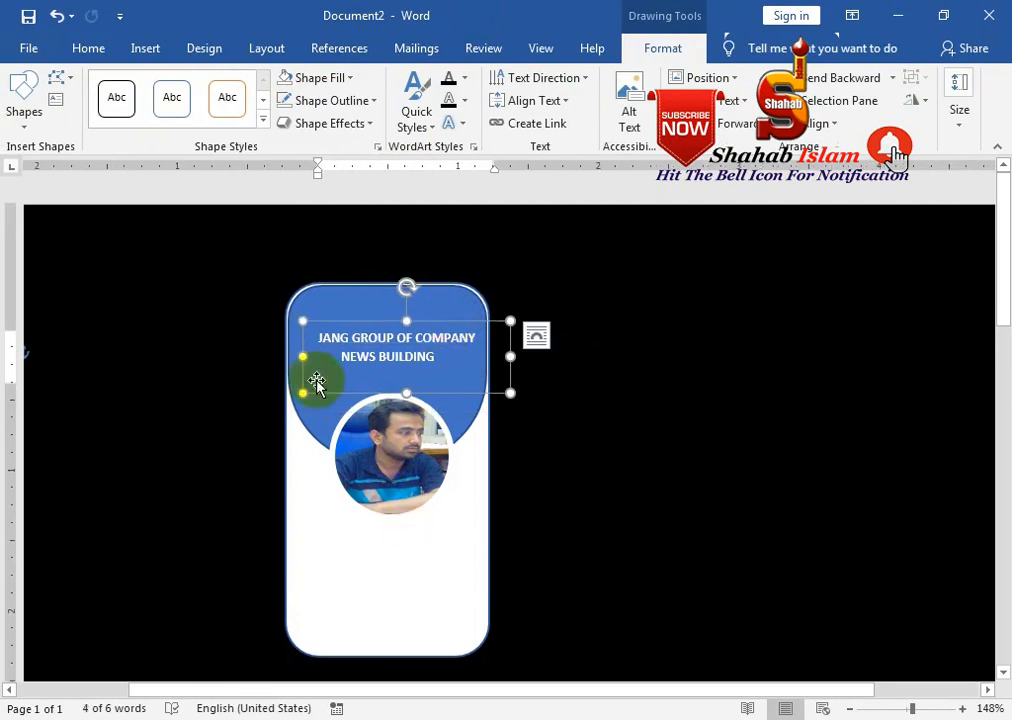
left_click(385, 505)
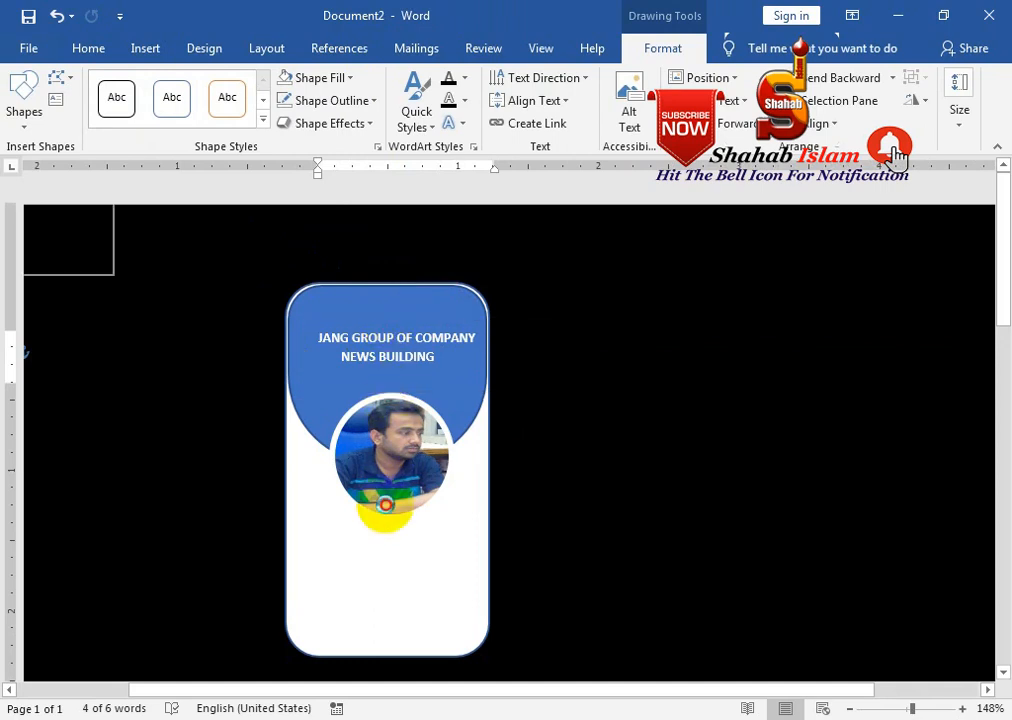
Paste a copy of the text box below the photo and type ASSISTANT DIRECTOR
key("ctrl+v")
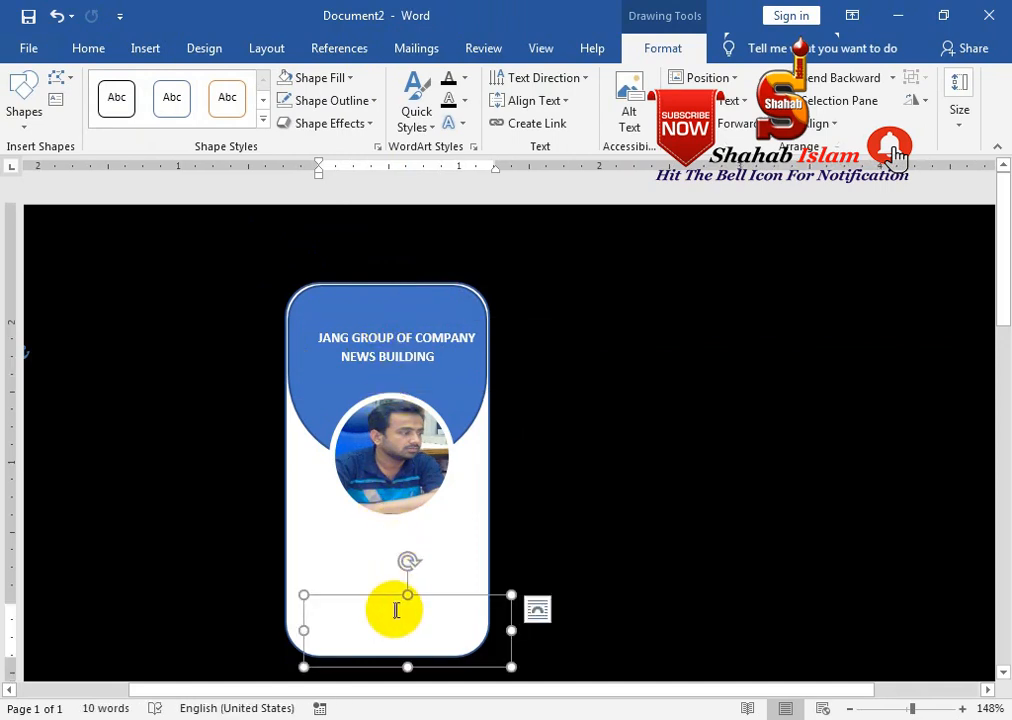
key("ctrl+a")
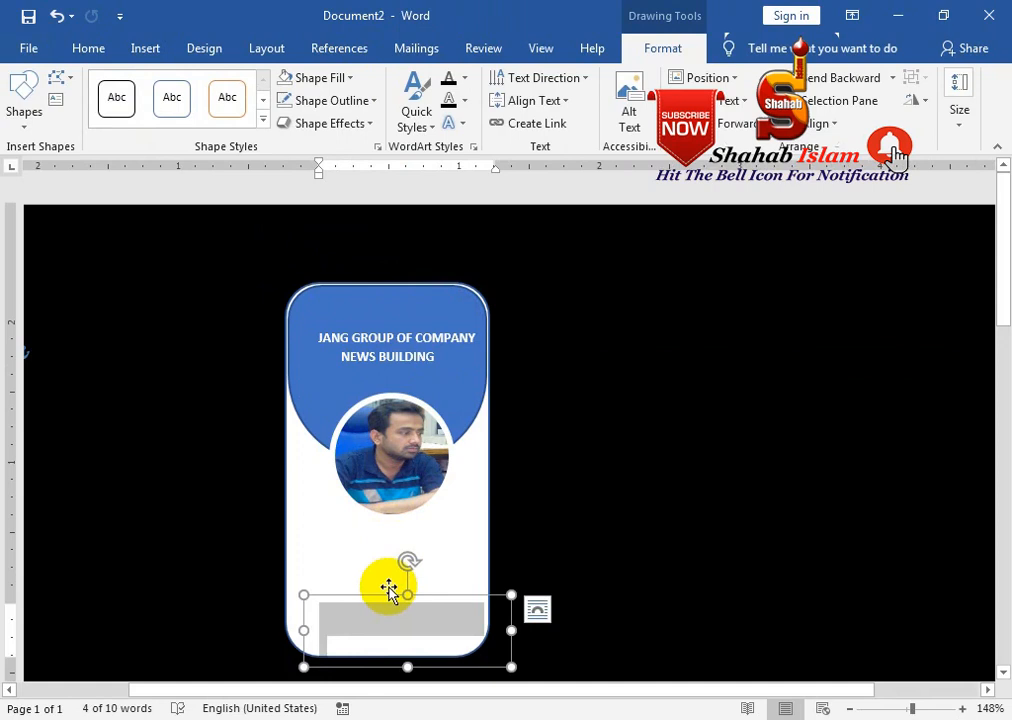
key("Delete")
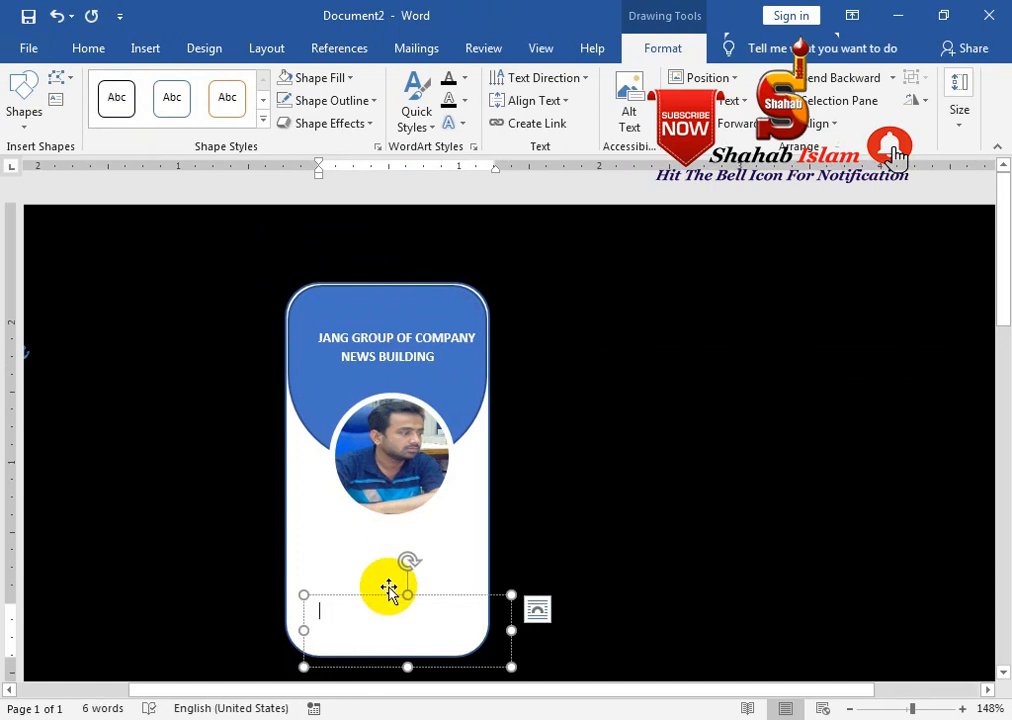
type("A")
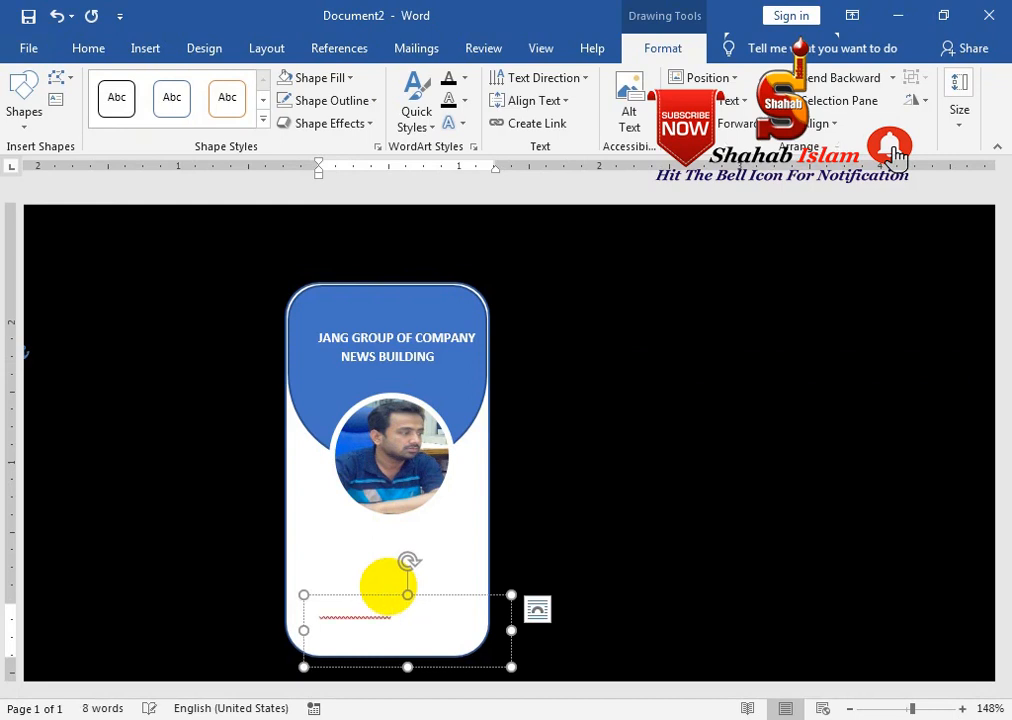
Make the title text black and correct ASSISTANAT to ASSISTANT
key("ctrl+a")
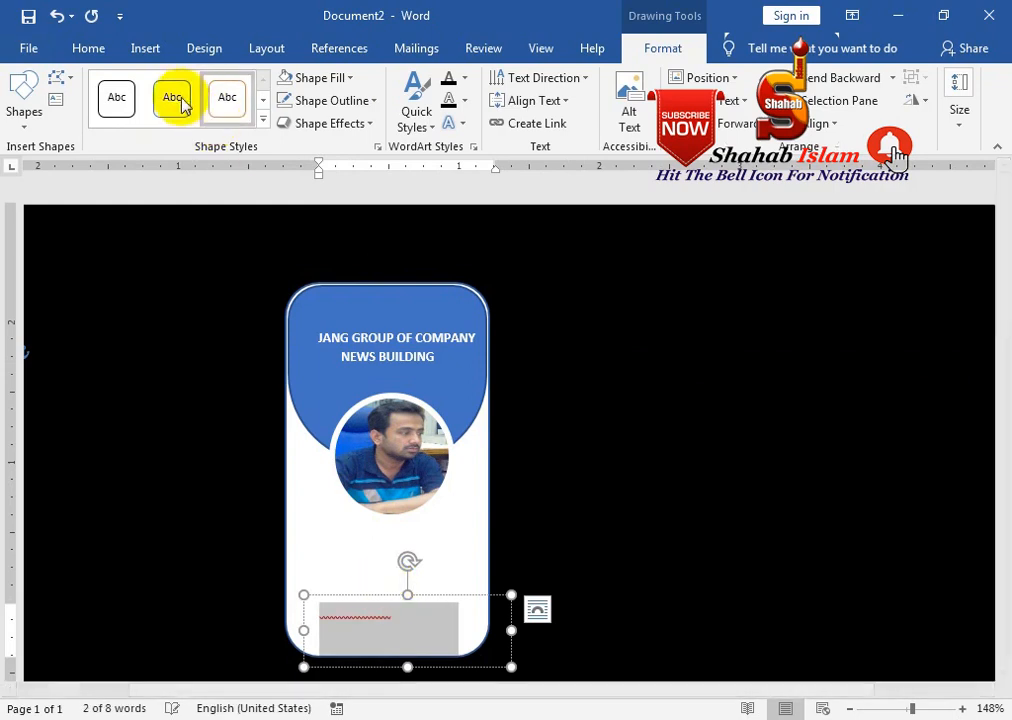
left_click(90, 53)
left_click(321, 116)
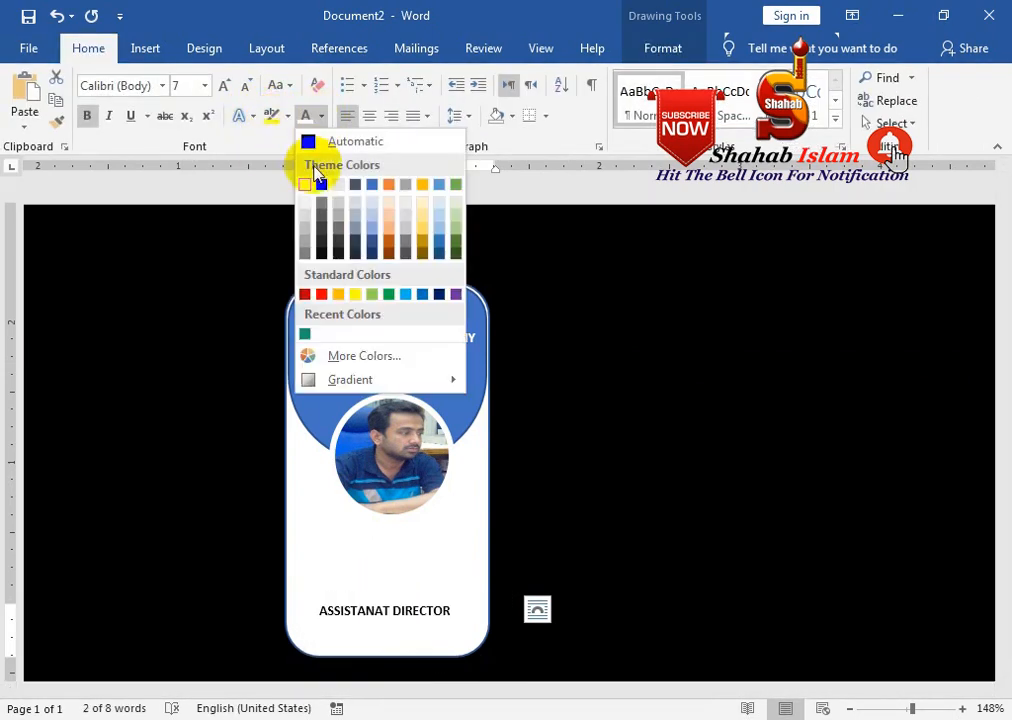
left_click(322, 185)
left_click(358, 613)
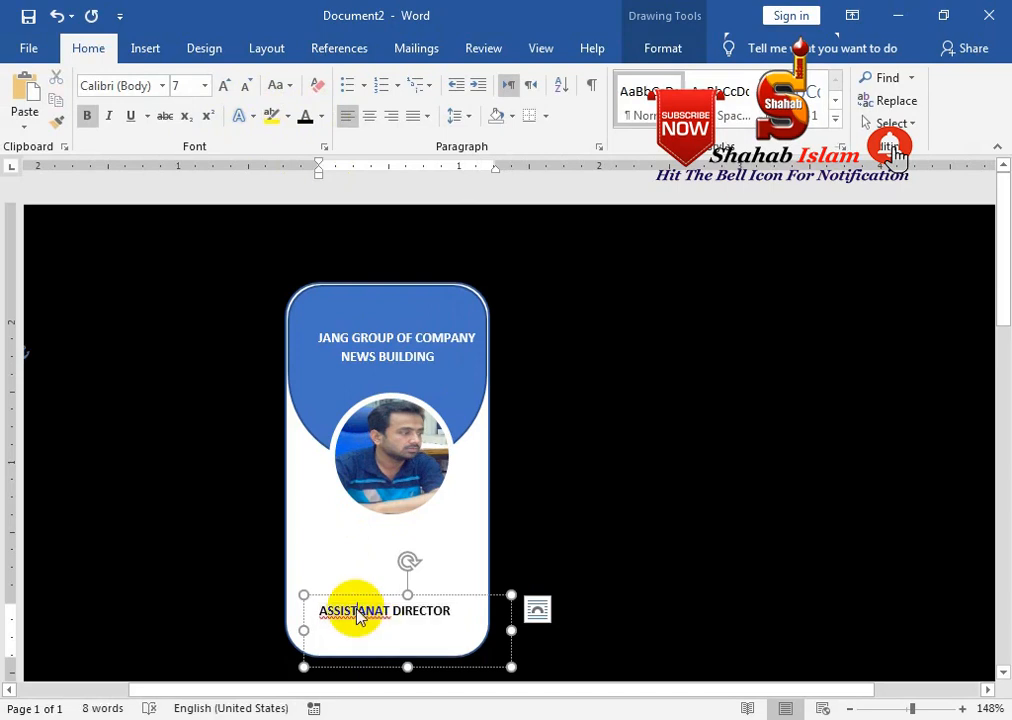
right_click(358, 613)
left_click(338, 268)
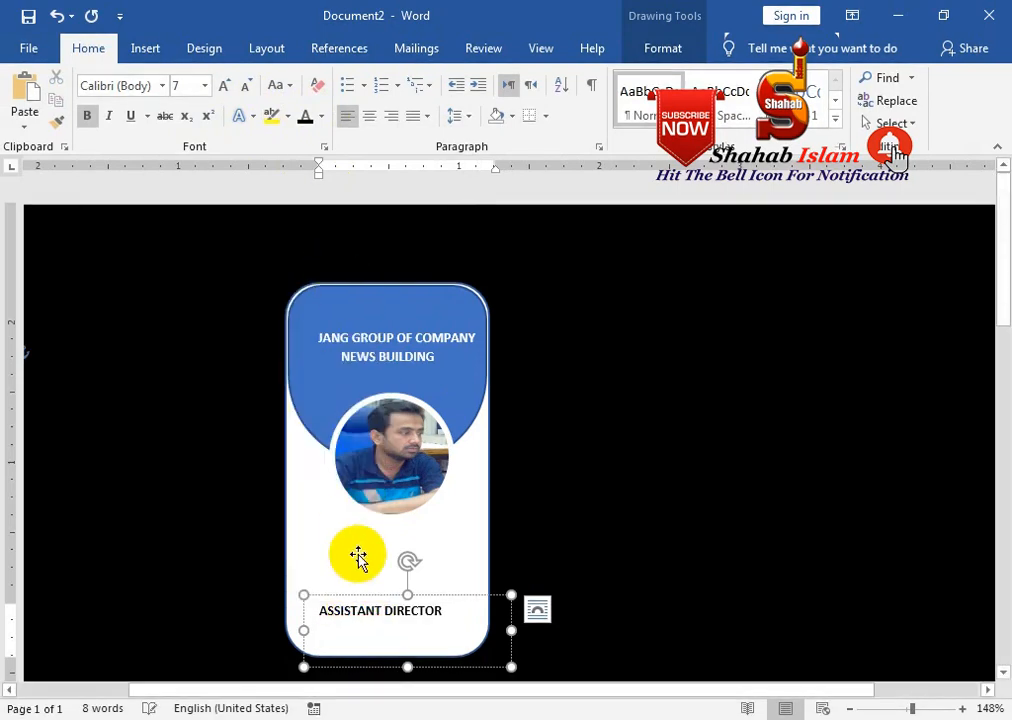
Move the top title box under the photo, retype it with the holder's name, and grow it to 11 pt
left_click_drag(366, 590, 377, 520)
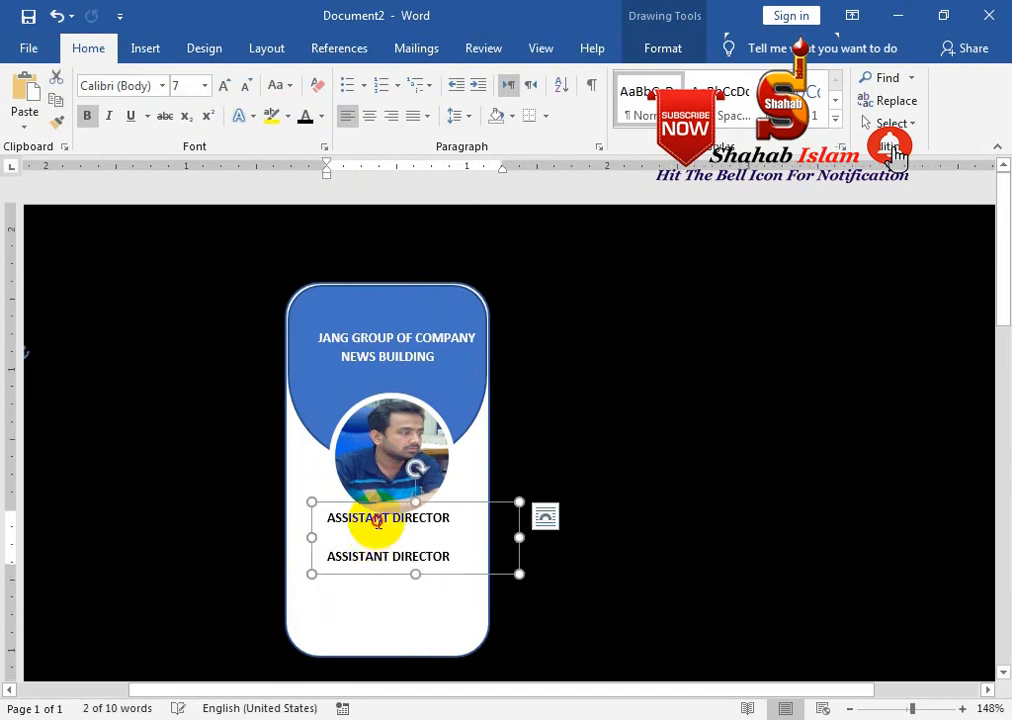
triple_click(378, 519)
type("sHA")
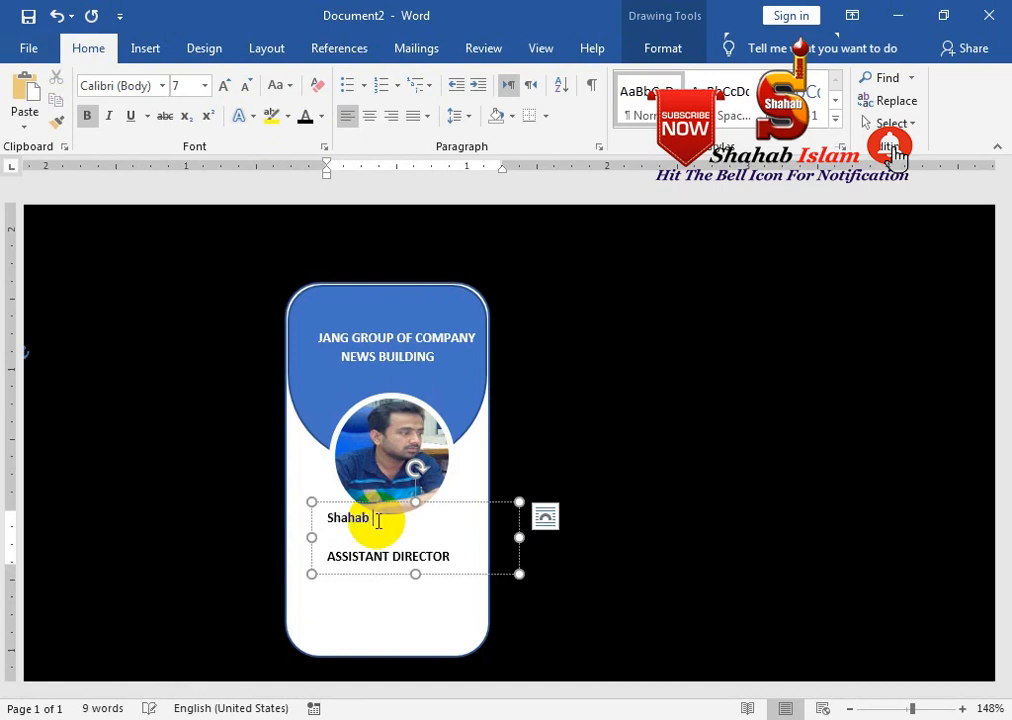
left_click_drag(367, 504, 409, 503)
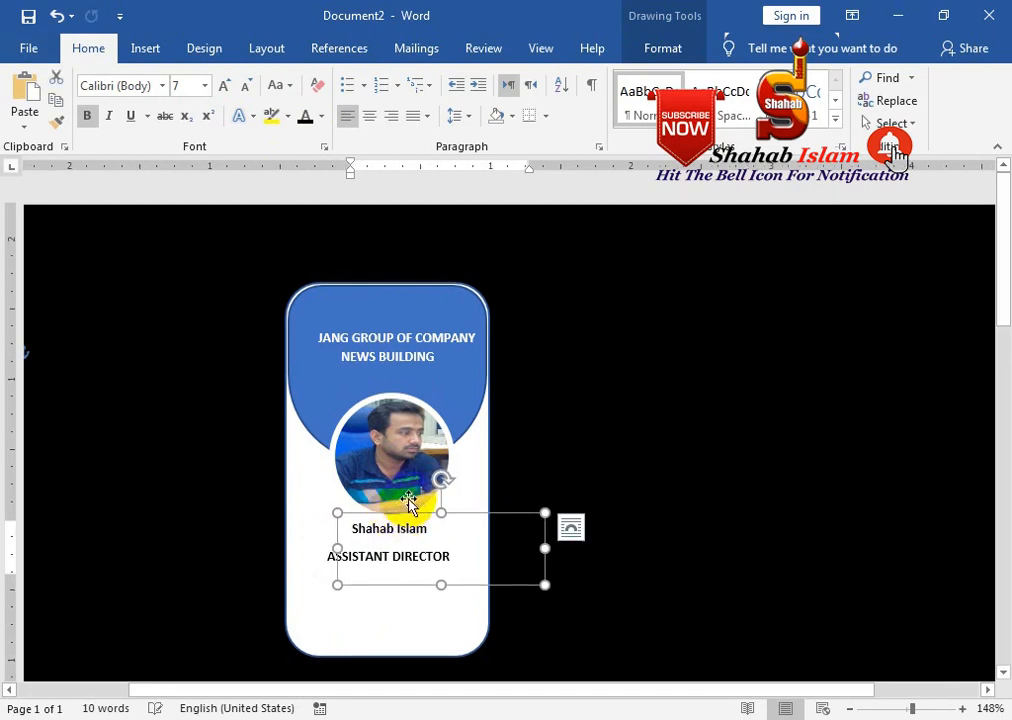
left_click(227, 86)
left_click(228, 87)
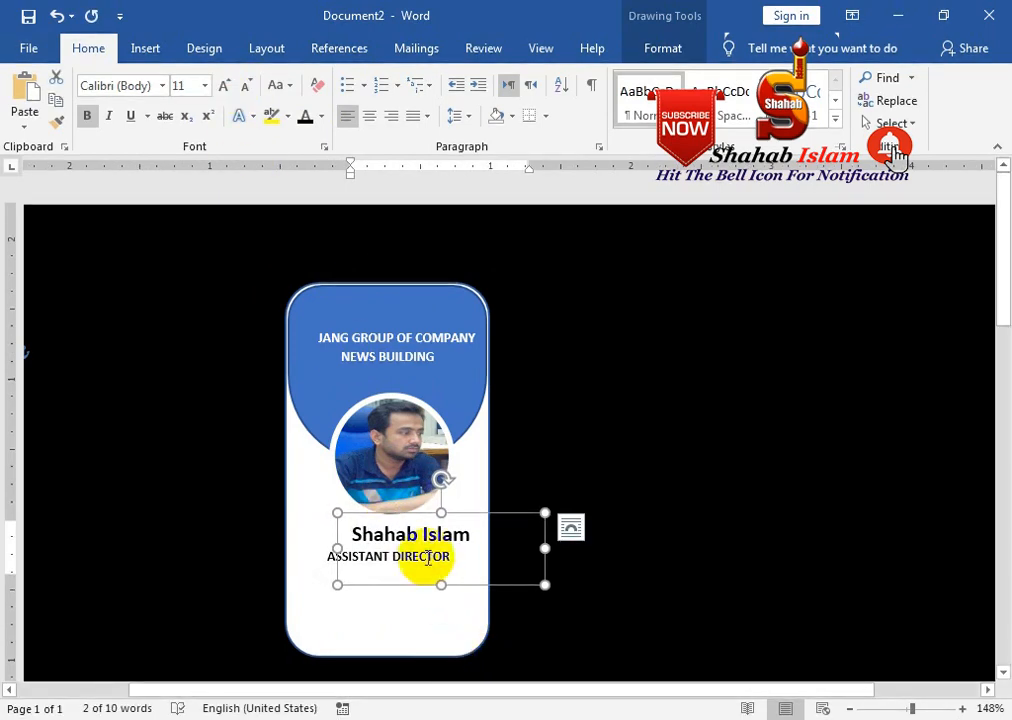
Place the name box just below the photo and move ASSISTANT DIRECTOR lower on the card
left_click_drag(419, 513, 404, 486)
left_click(396, 561)
left_click(350, 560)
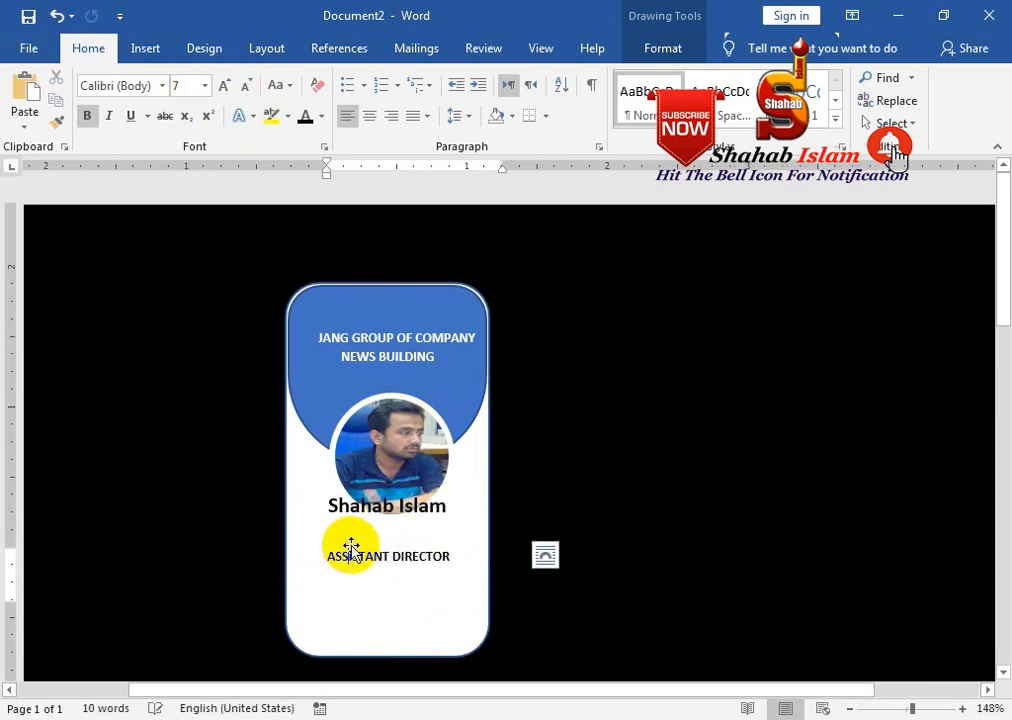
left_click(355, 548)
left_click_drag(375, 476, 376, 474)
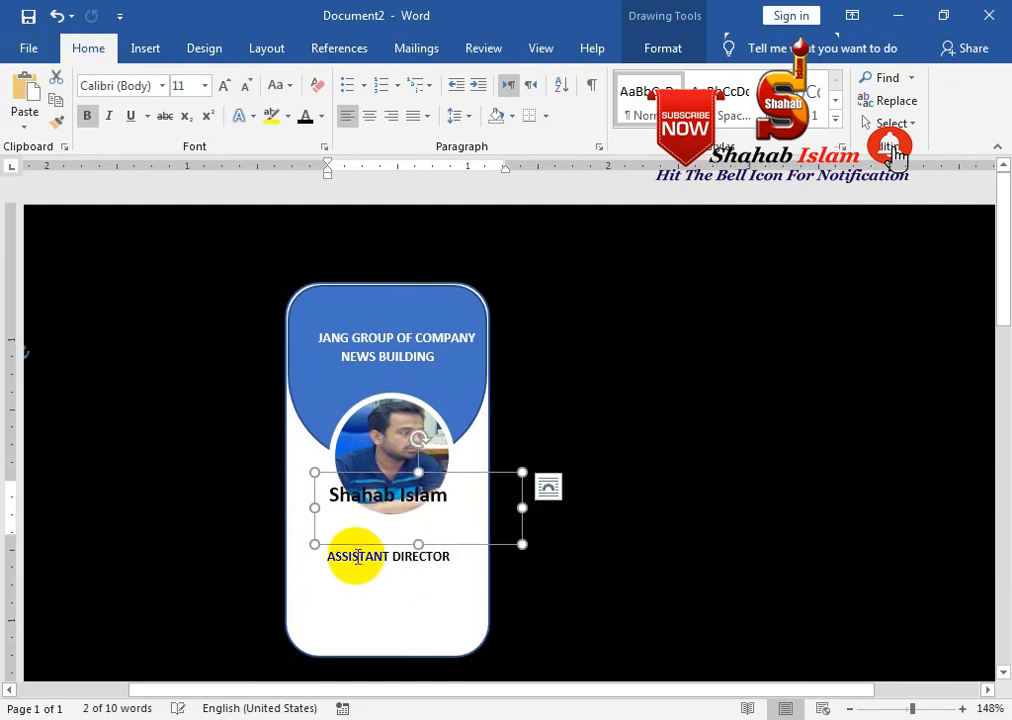
left_click(355, 557)
left_click_drag(359, 543, 351, 571)
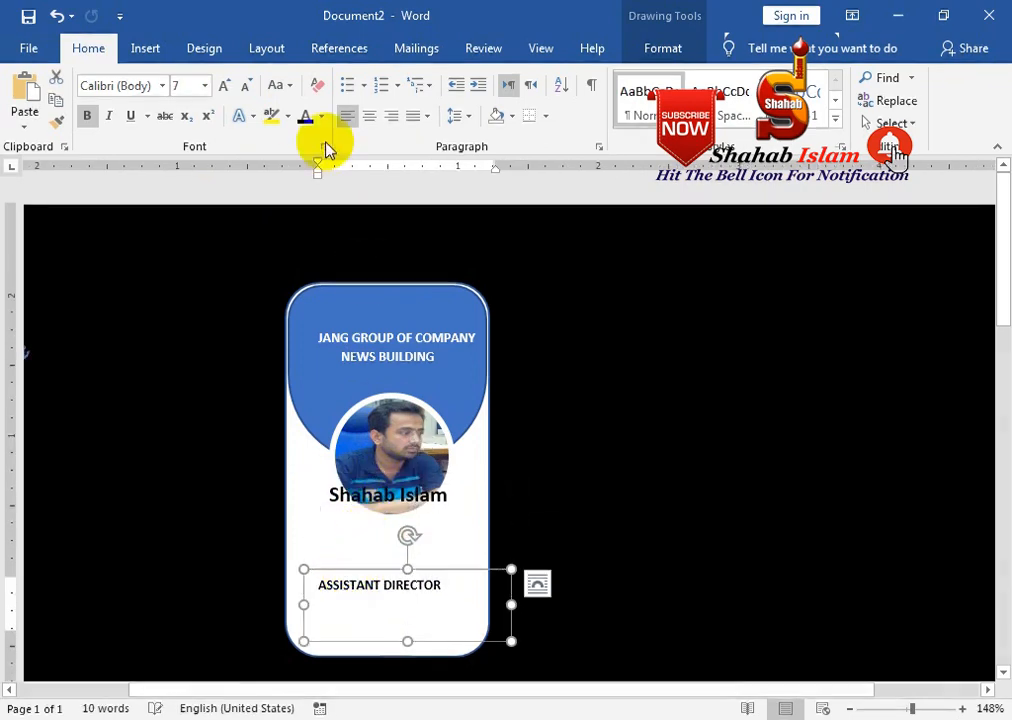
left_click(281, 87)
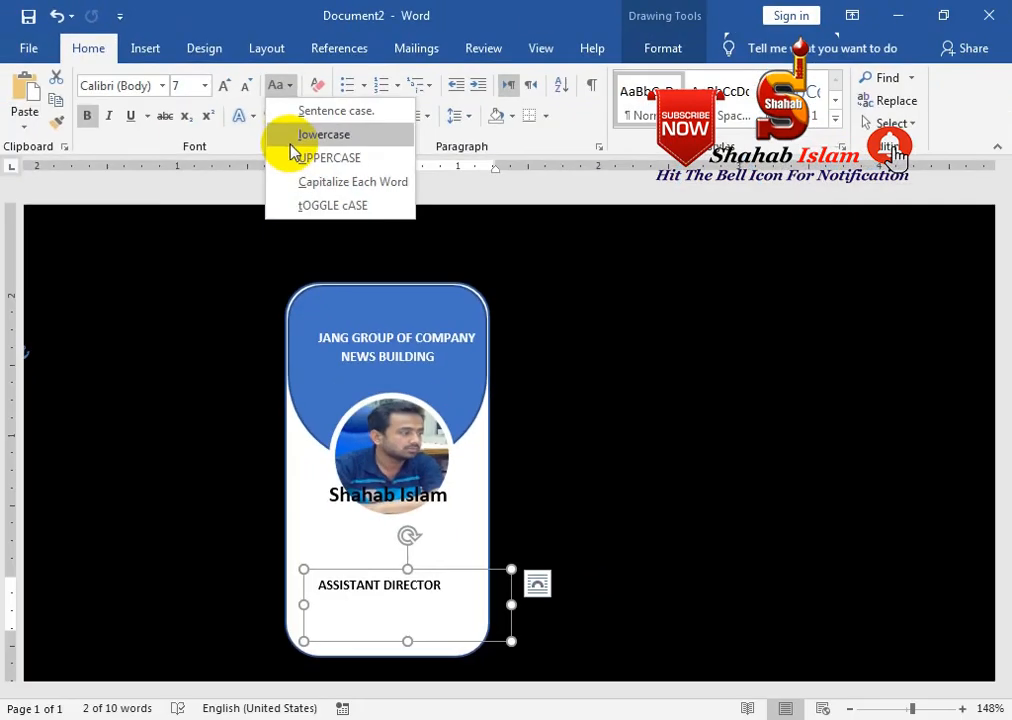
Change the title to lowercase 'assistant director' and place the name box just above it
left_click(300, 137)
left_click_drag(352, 573, 368, 549)
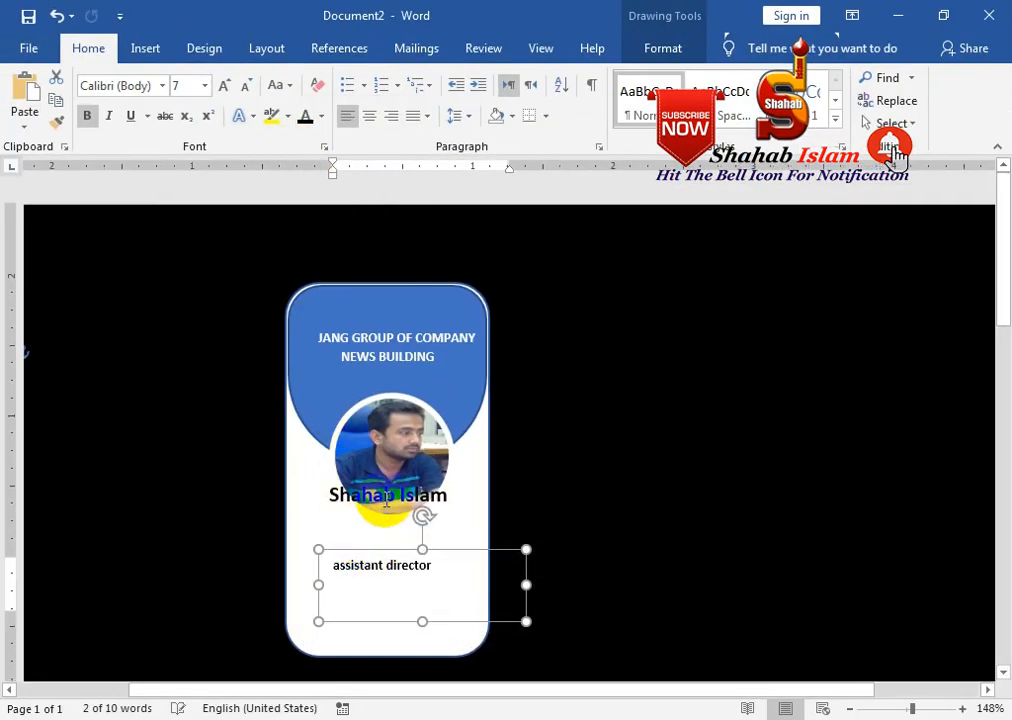
left_click(387, 499)
left_click_drag(385, 472, 386, 510)
Grow the name text to 12 pt, nudge its box left, and show the Selection Pane
left_click(225, 85)
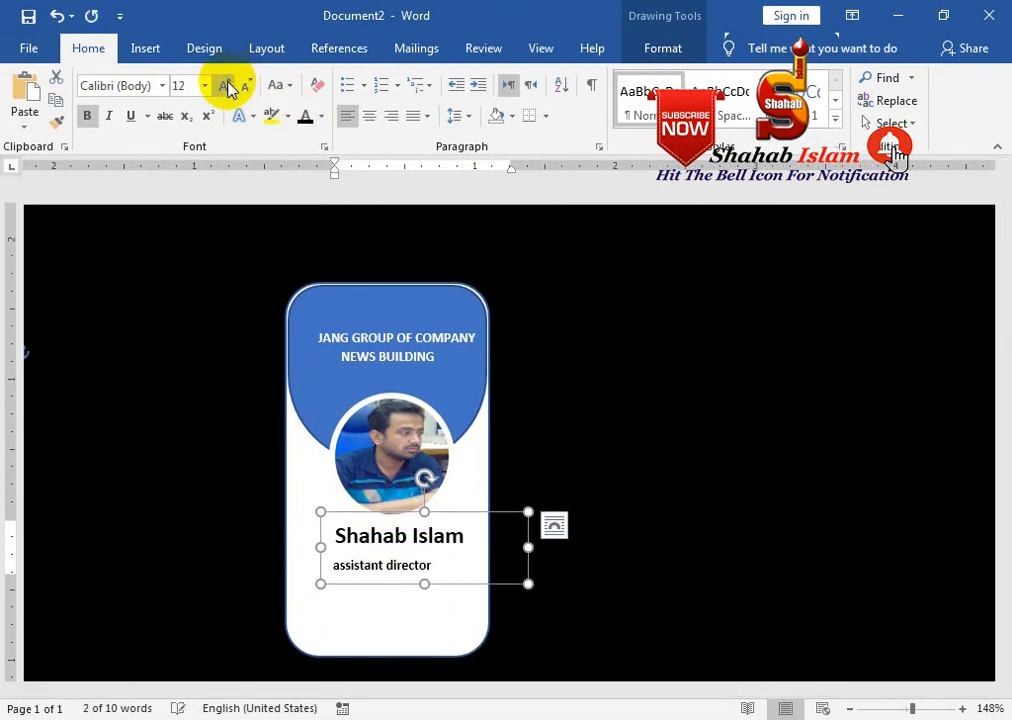
left_click_drag(392, 516, 387, 511)
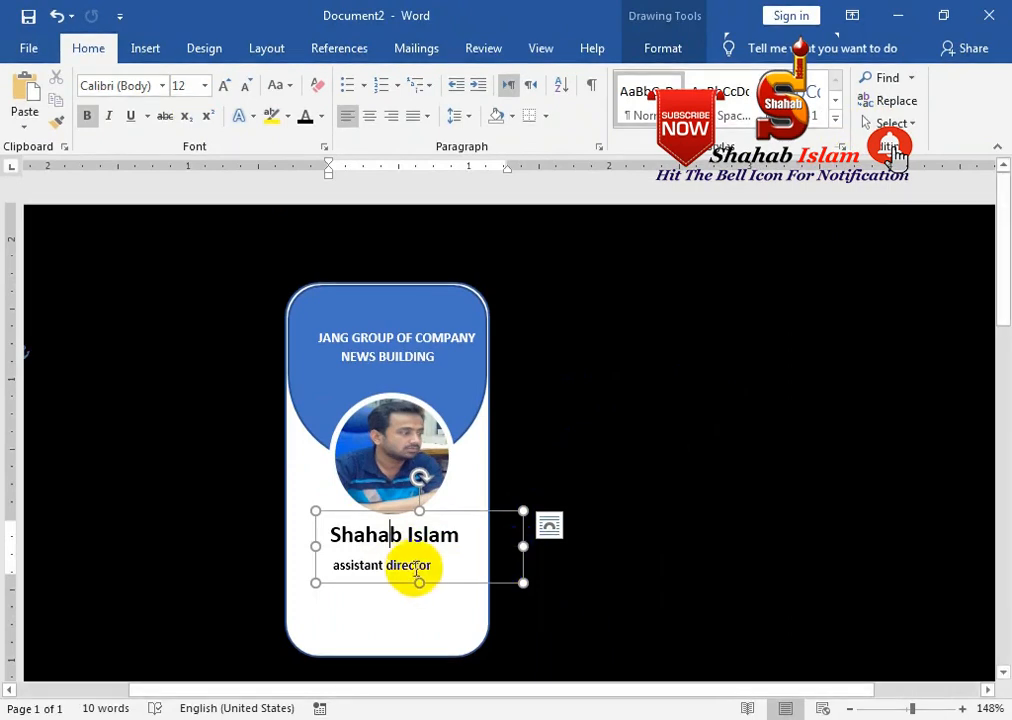
left_click(890, 123)
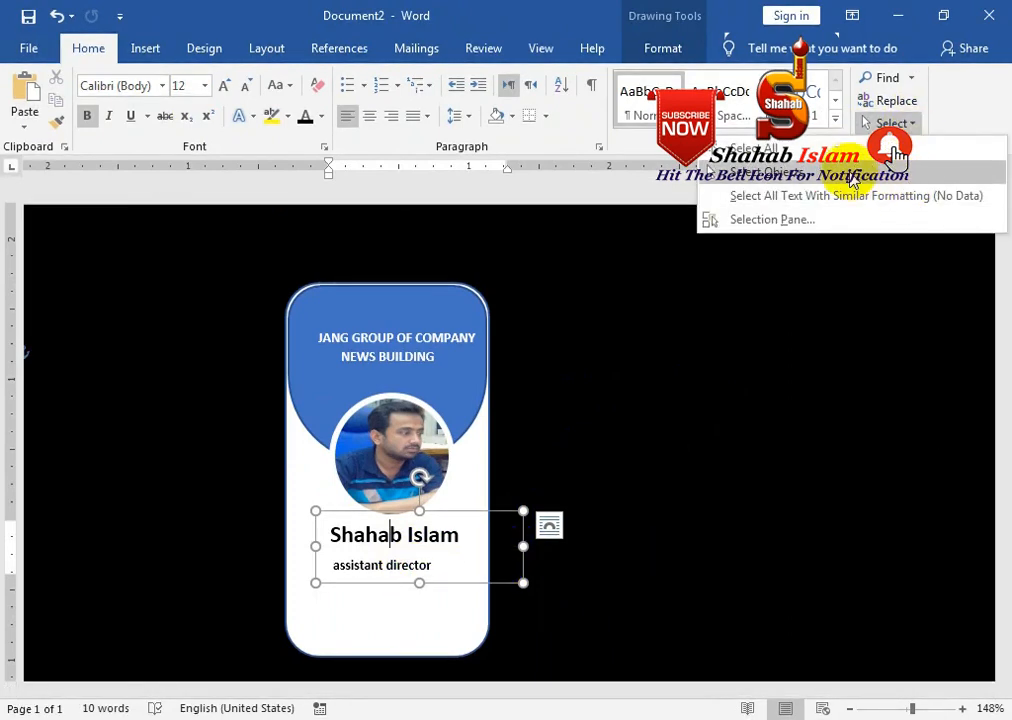
left_click(815, 220)
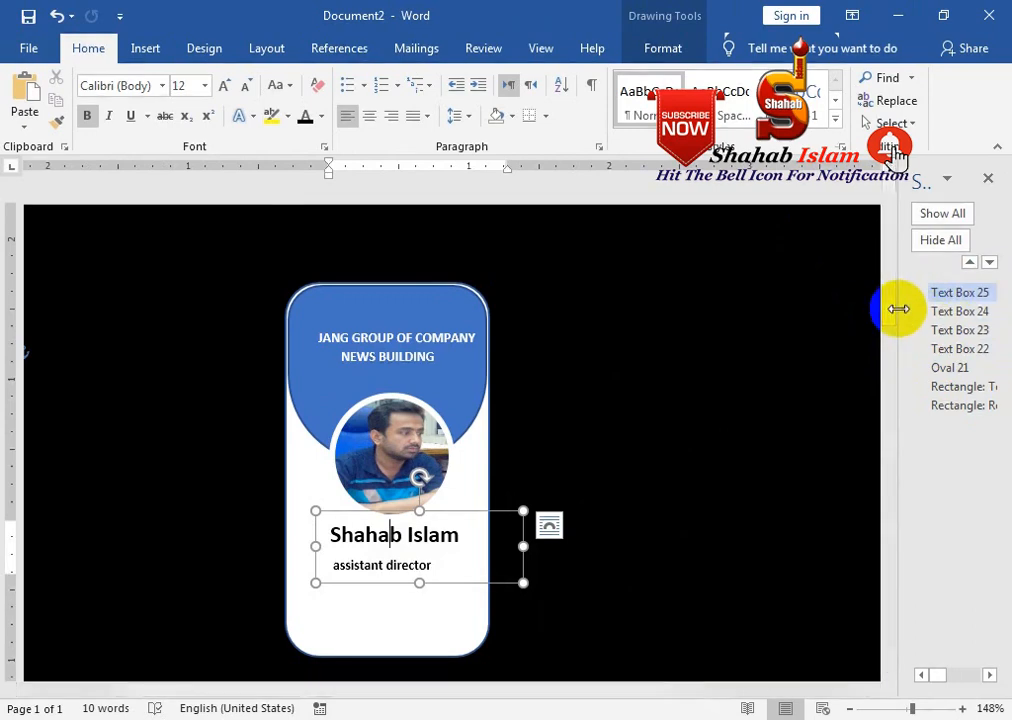
Pick Text Box 24 from the widened pane, tuck it under the name, and make it 'Assistant Director'
left_click_drag(898, 306, 834, 303)
left_click(920, 285)
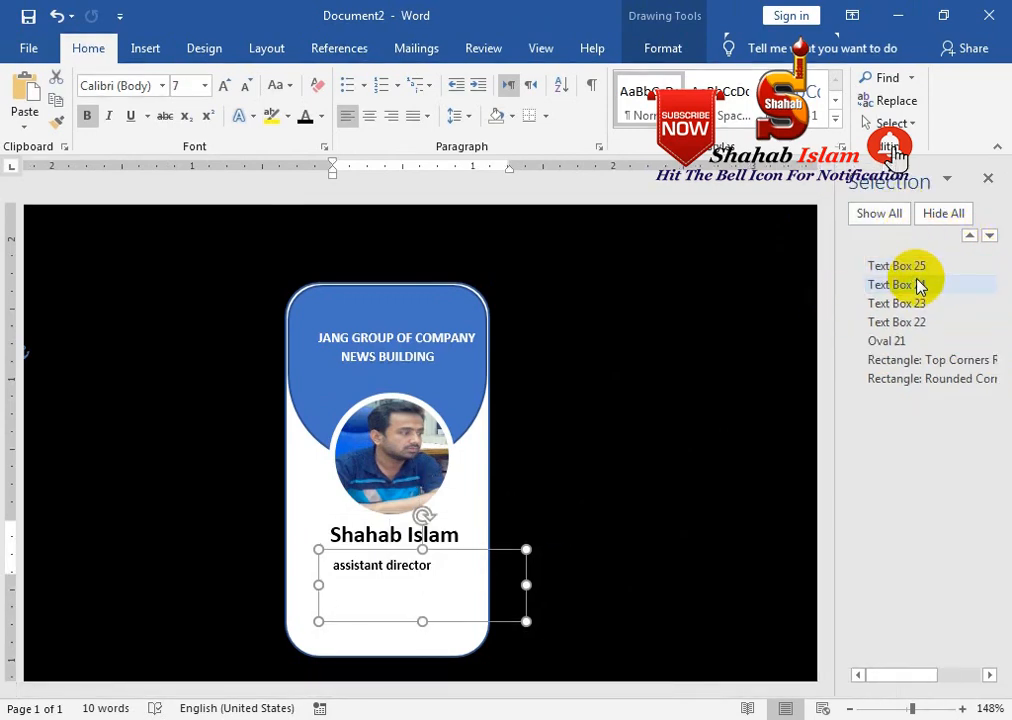
mouse_move(481, 551)
left_mouse_down()
mouse_move(481, 536)
mouse_move(494, 541)
left_mouse_up()
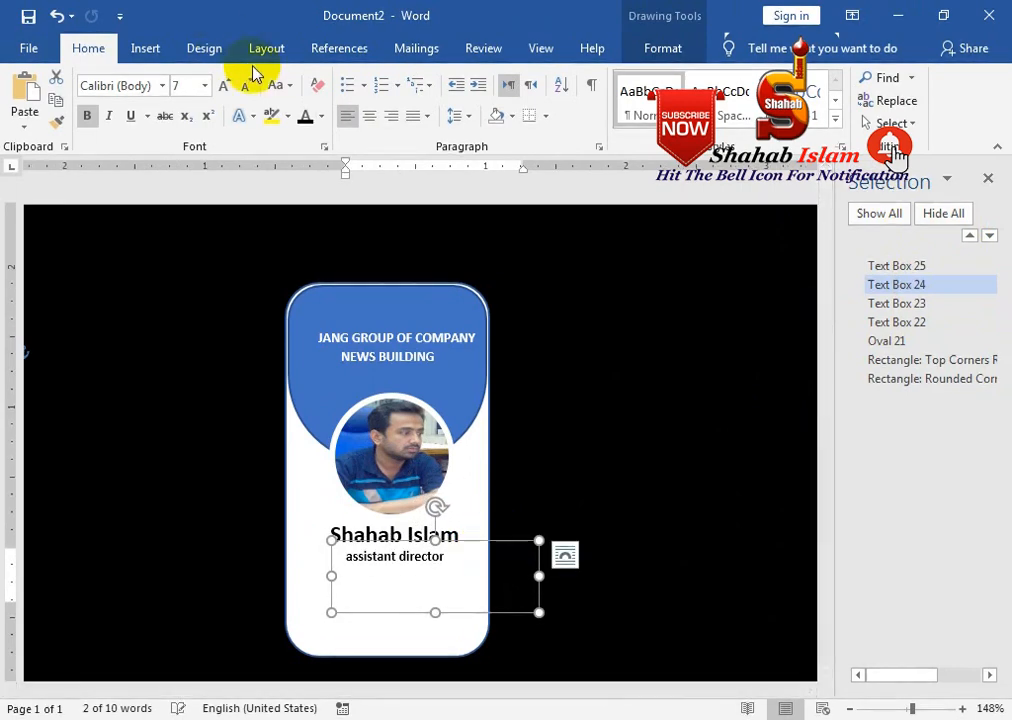
left_click(276, 85)
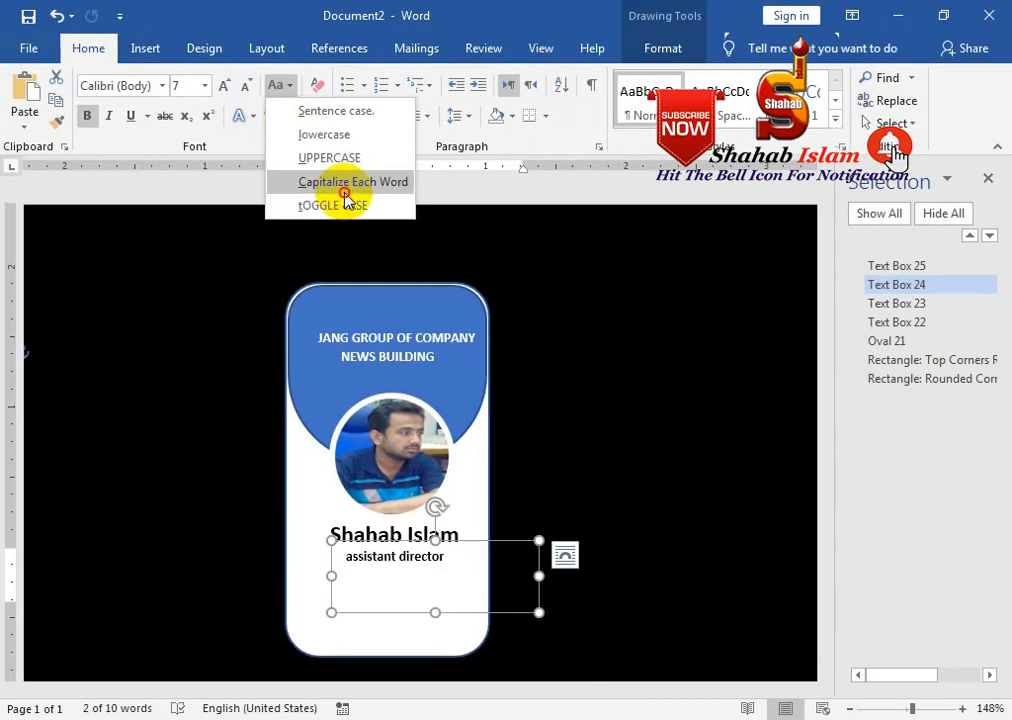
left_click(515, 342)
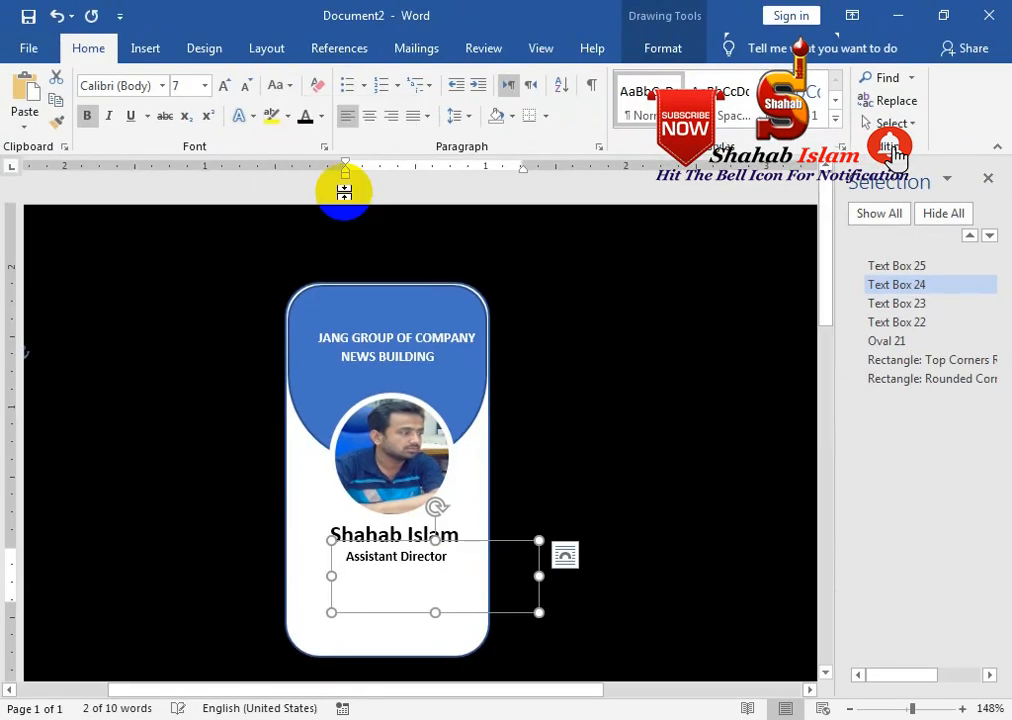
left_click_drag(470, 541, 340, 585)
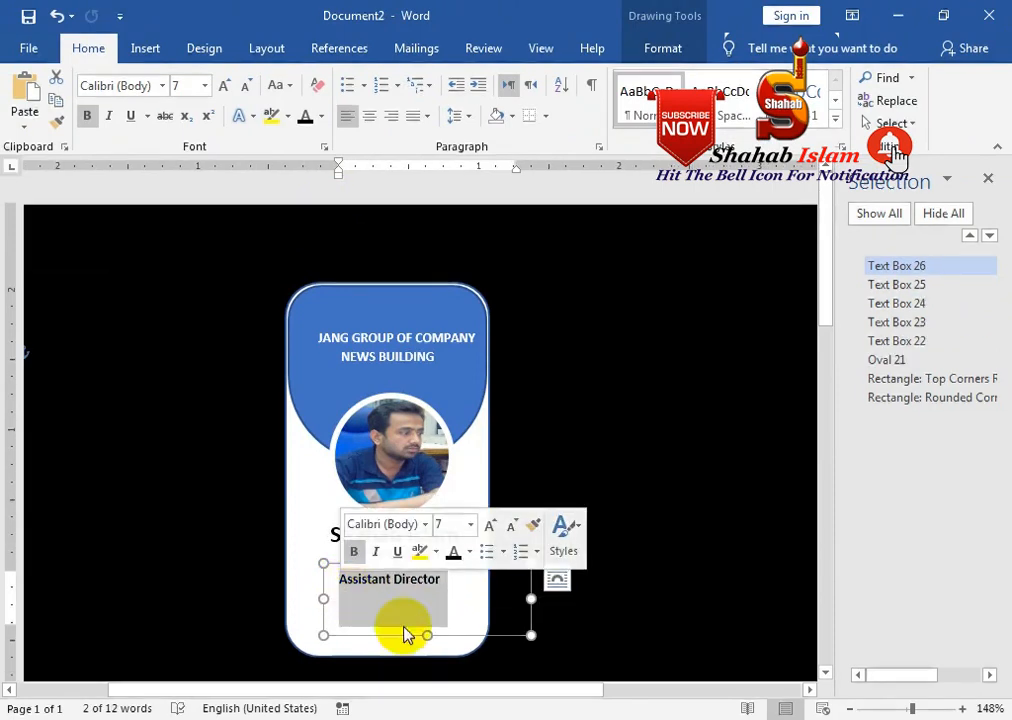
Shrink the new ID text box, give it a black style fill, and clear its text
left_click_drag(428, 634, 434, 597)
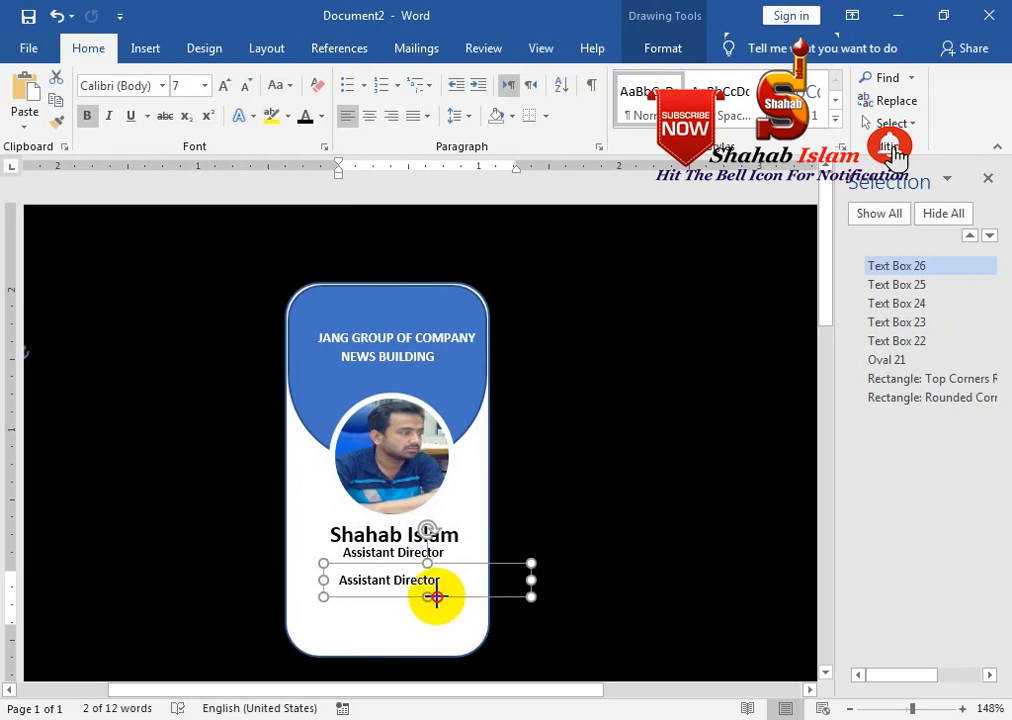
left_click_drag(527, 583, 442, 566)
left_click(663, 48)
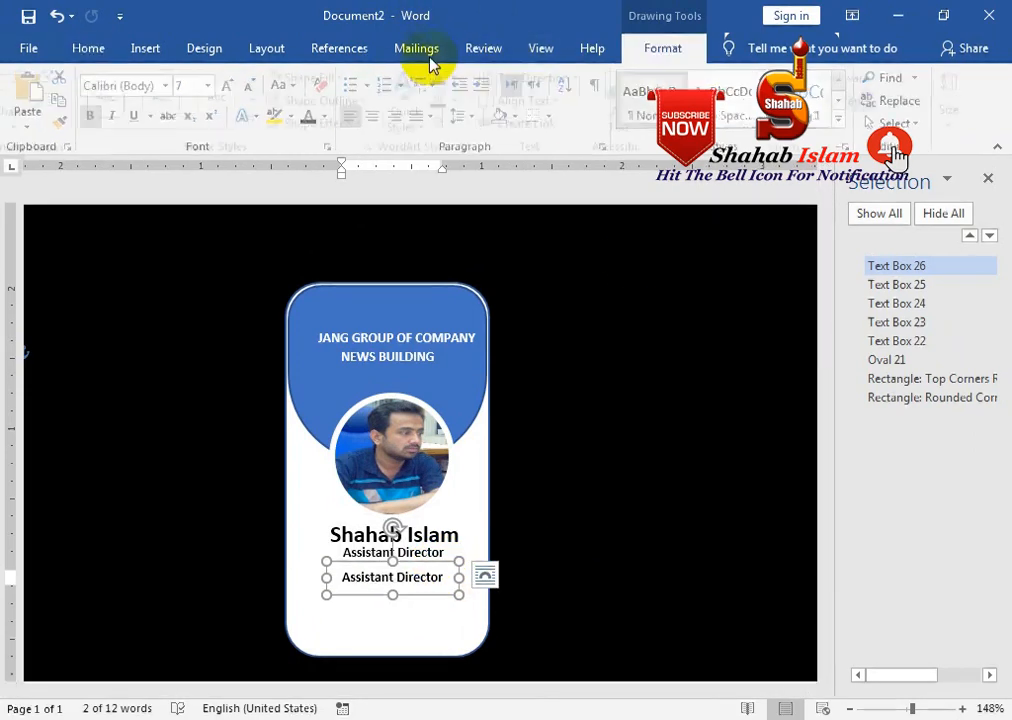
left_click(263, 119)
left_click(117, 200)
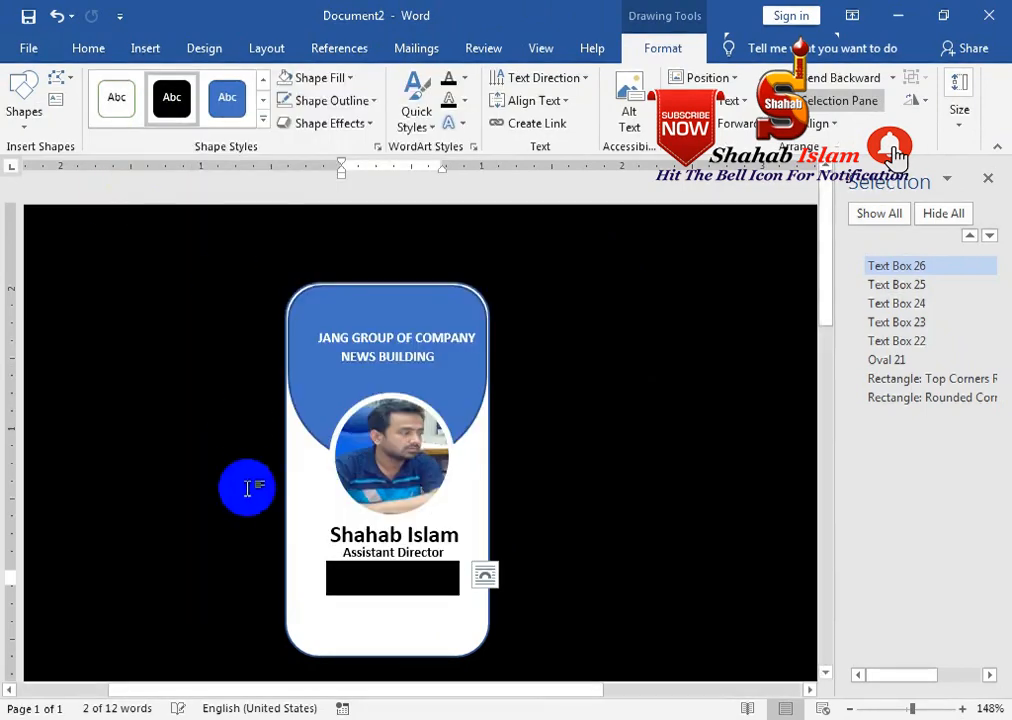
left_click(350, 578)
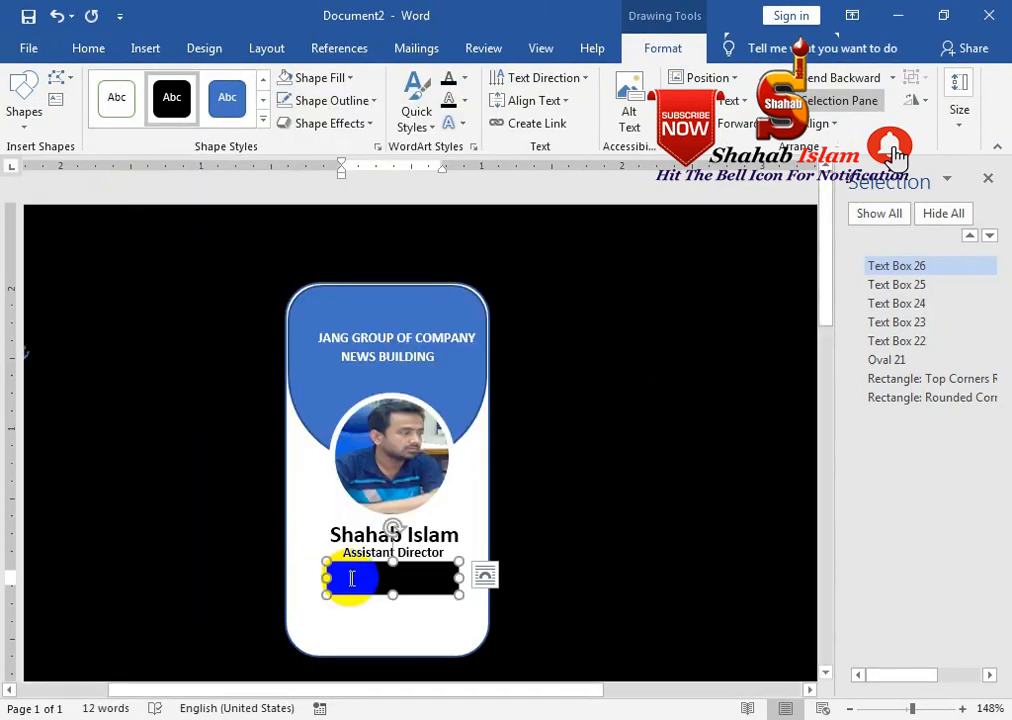
key("Delete")
key("Delete")
key("Delete")
key("Delete")
key("Delete")
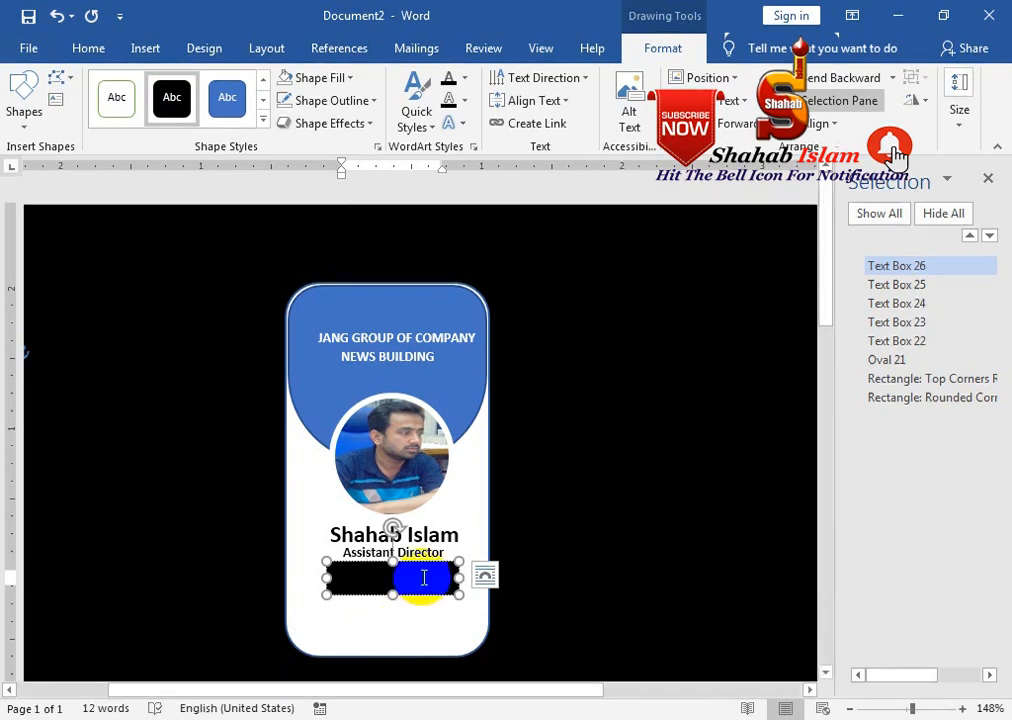
left_click(87, 48)
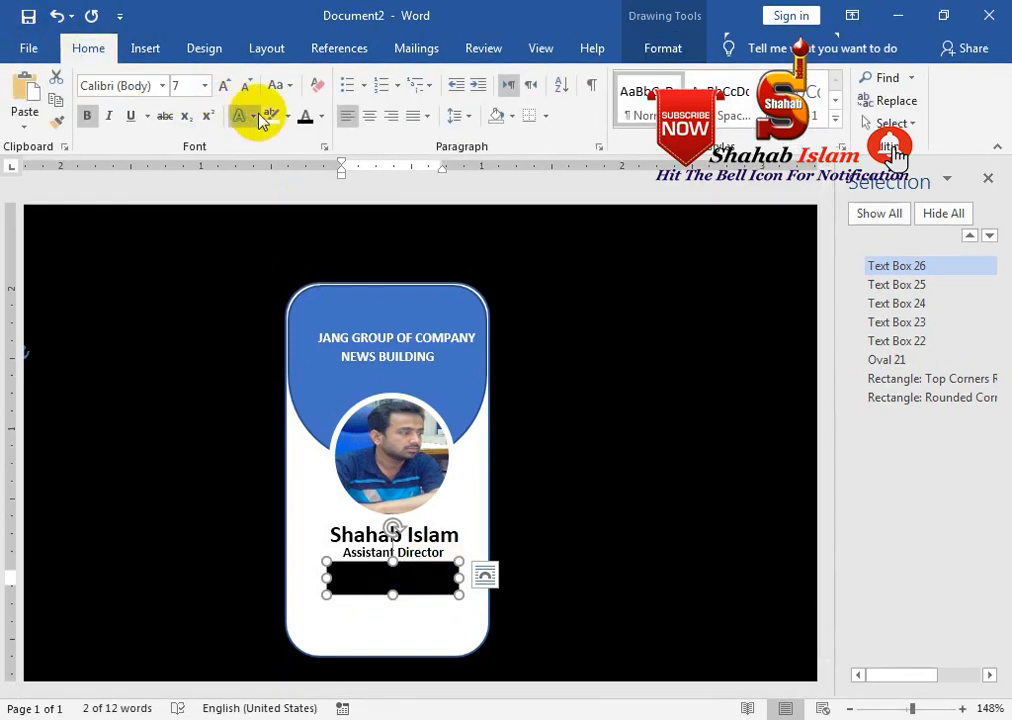
left_click(320, 116)
left_click(305, 184)
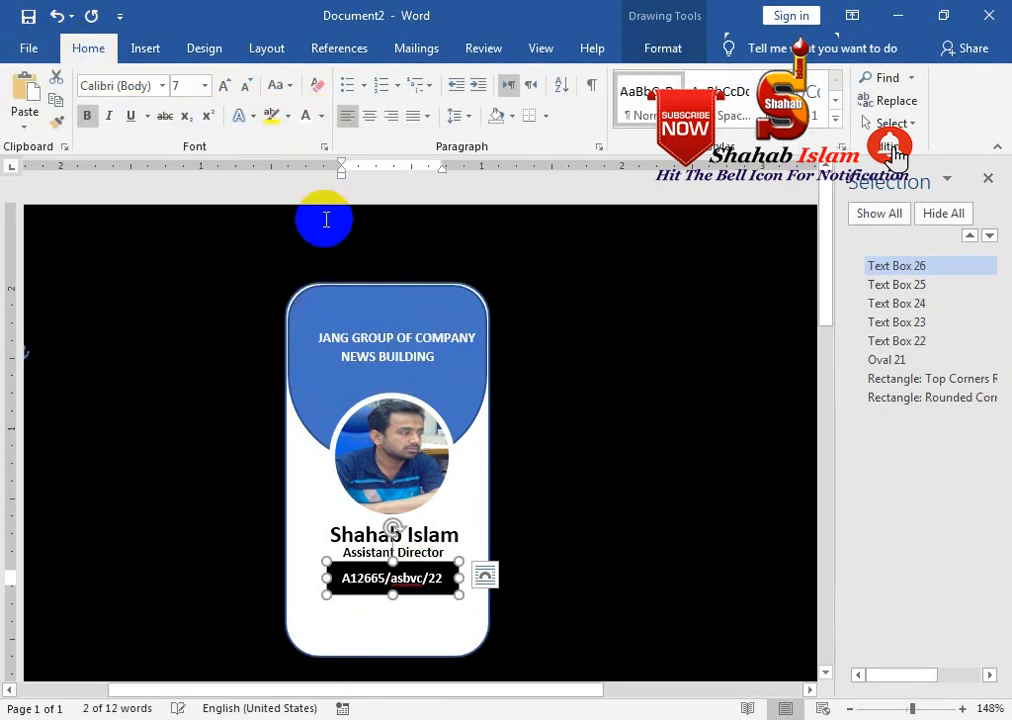
left_click(438, 580)
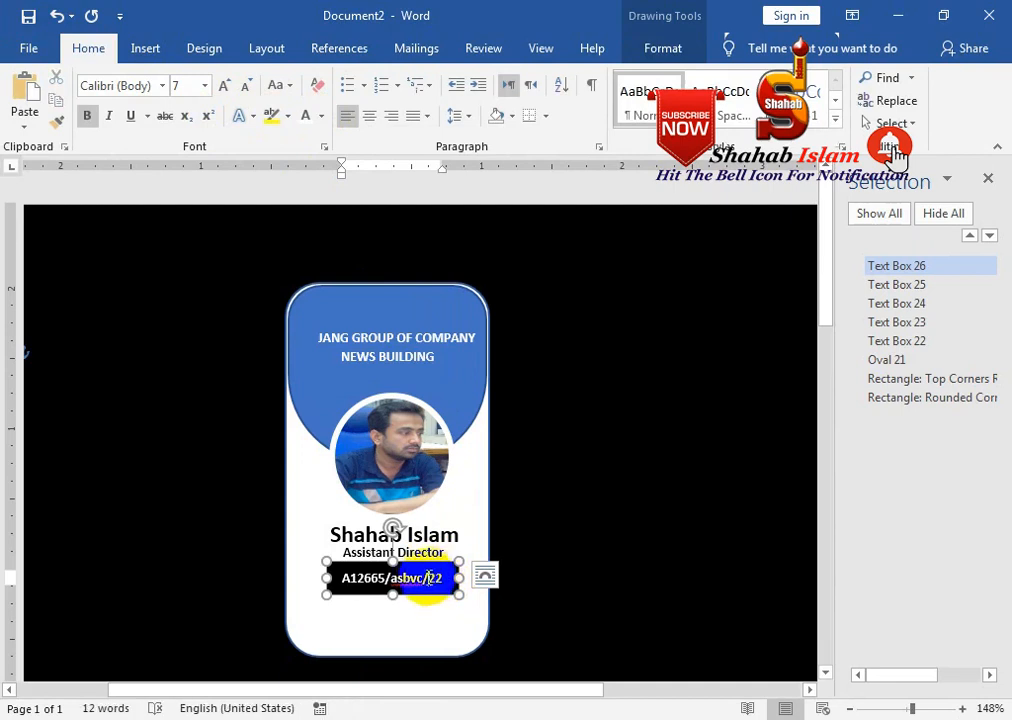
right_click(405, 580)
left_click(343, 186)
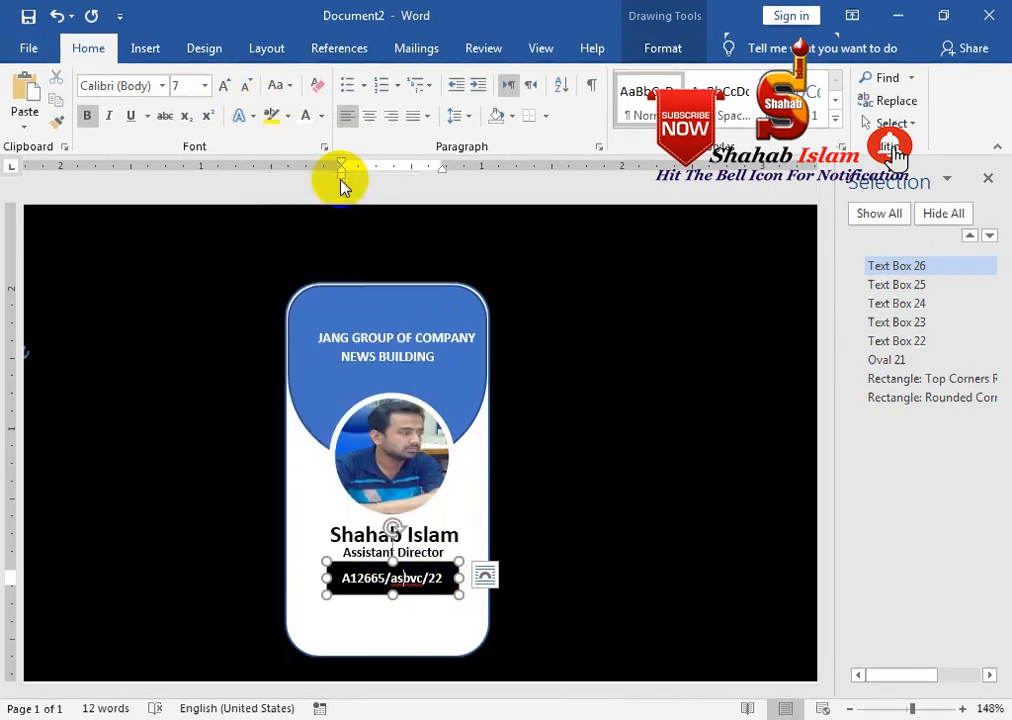
Fill the ID box with a dark blue gradient and remove its outline
left_click(448, 565)
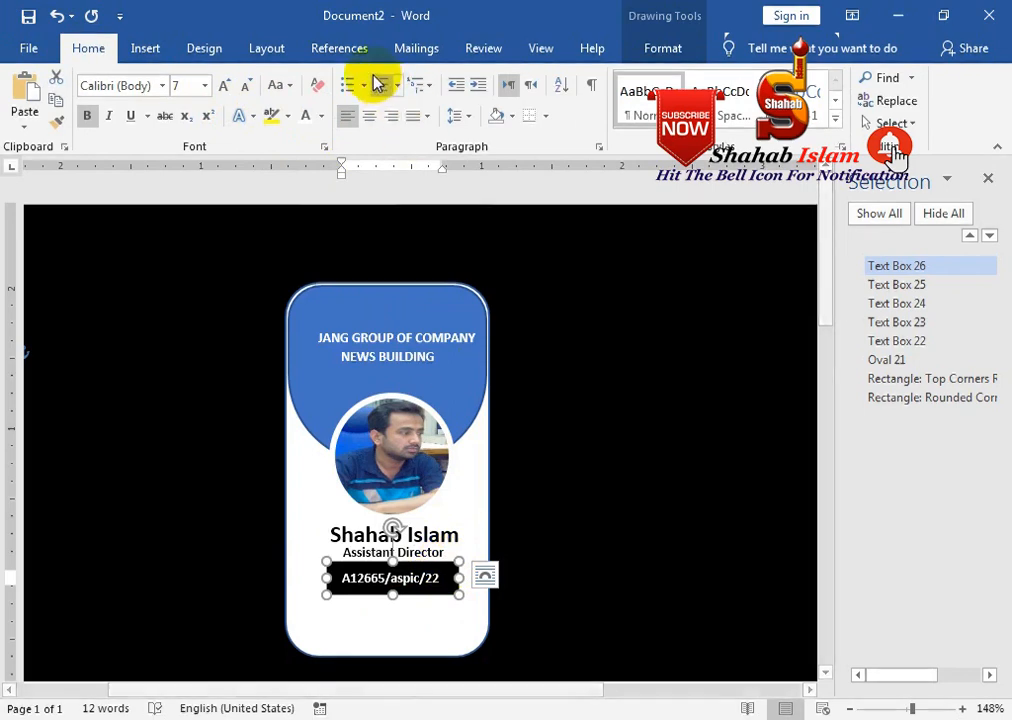
left_click(665, 48)
left_click(346, 78)
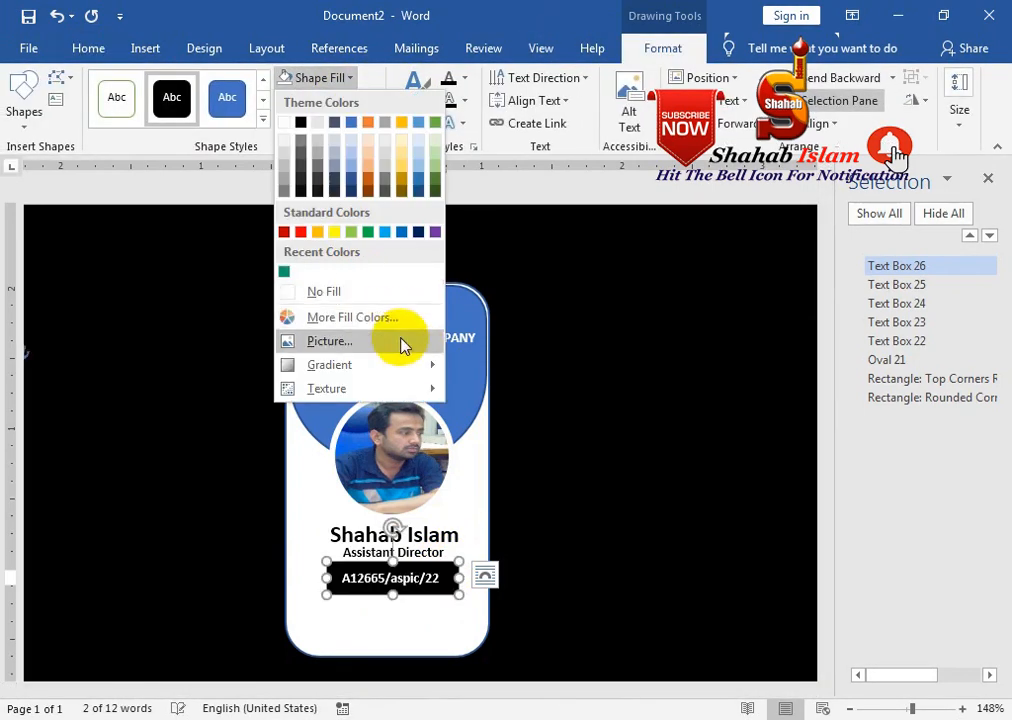
left_click(393, 232)
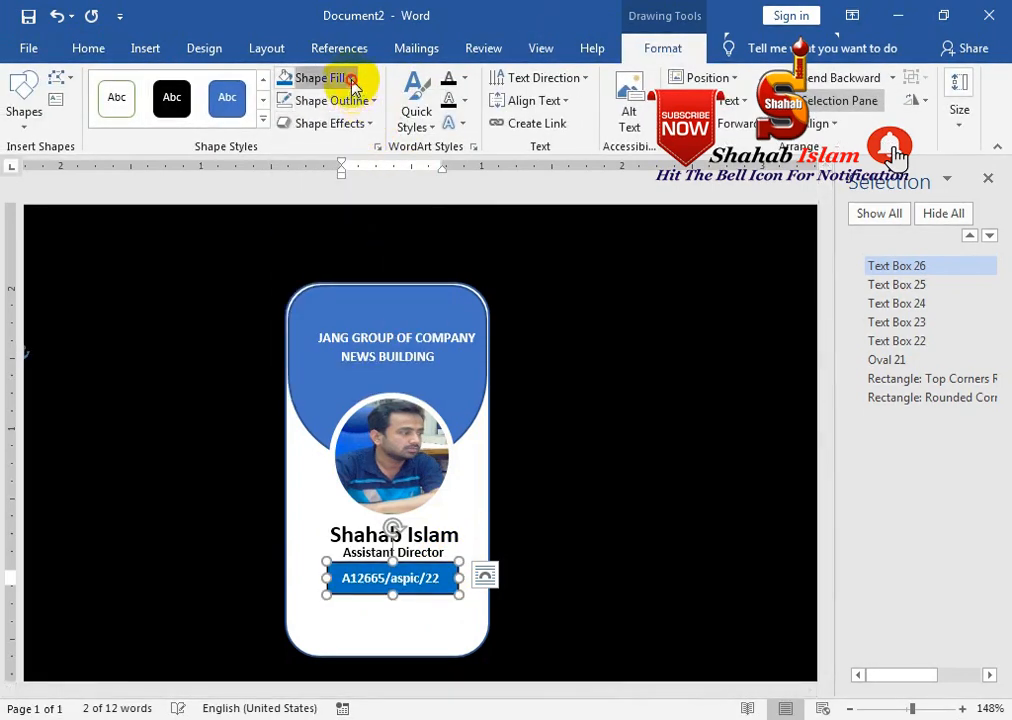
left_click(339, 77)
mouse_move(431, 362)
left_click(528, 578)
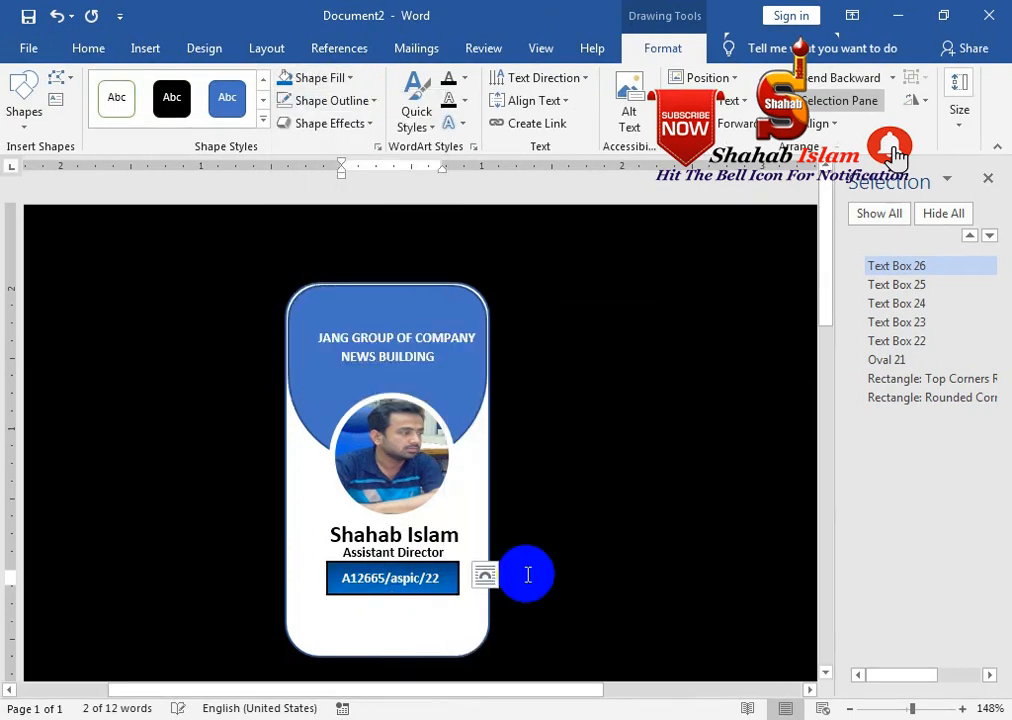
left_click(340, 101)
left_click(350, 318)
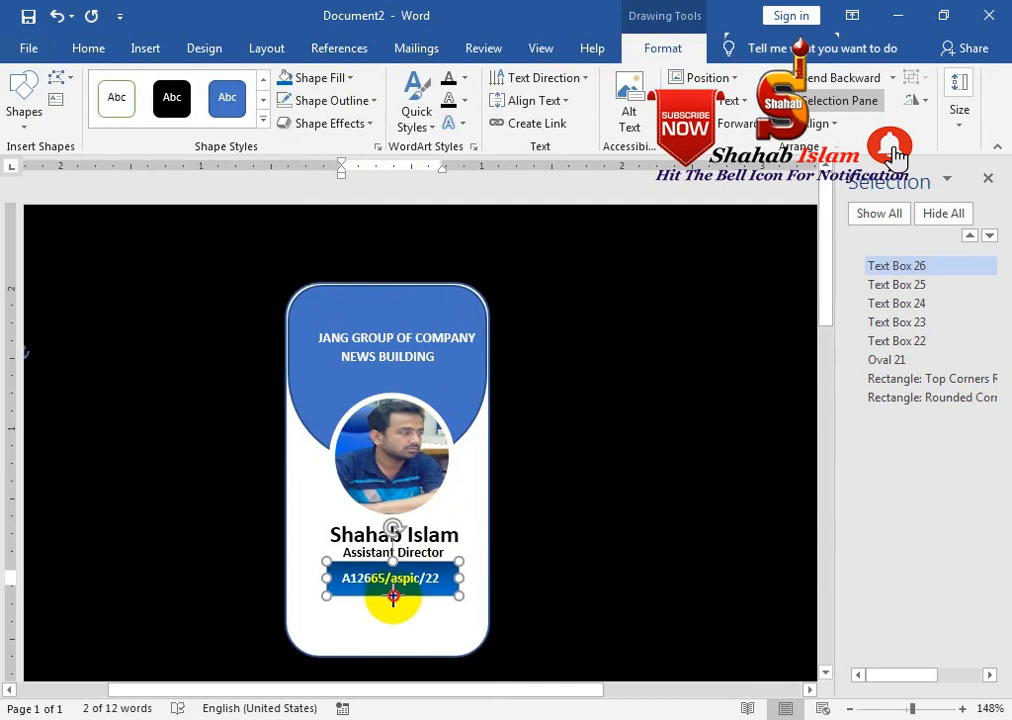
Nudge the ID box slightly down, then select the blue header shape
left_click(421, 573)
left_click_drag(422, 567, 420, 567)
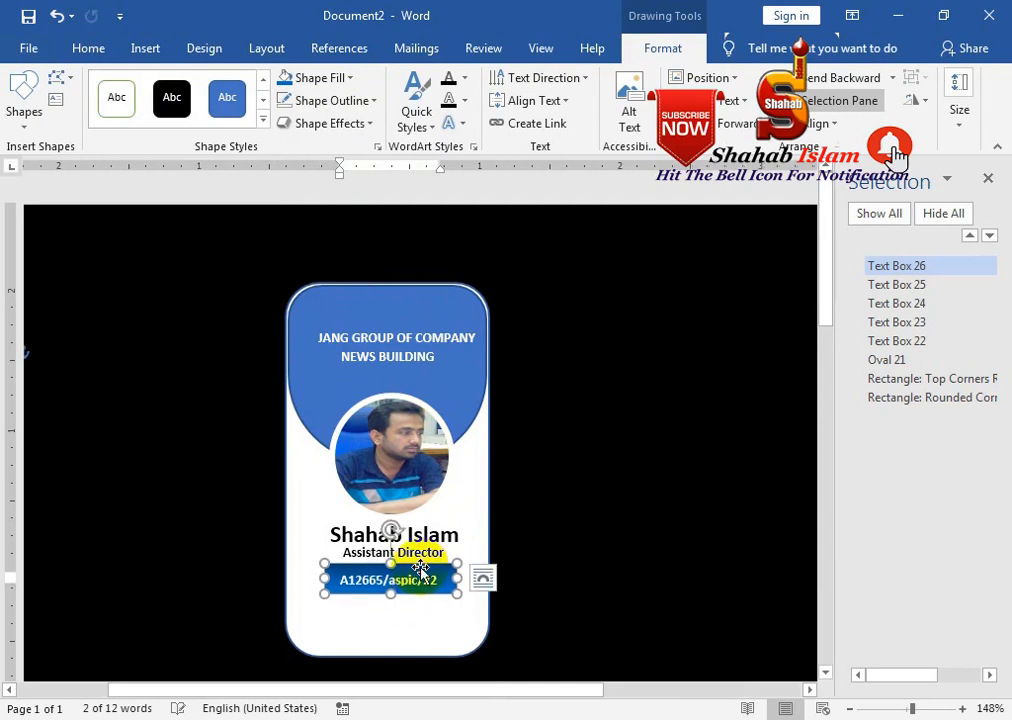
left_click(482, 578)
left_click(452, 289)
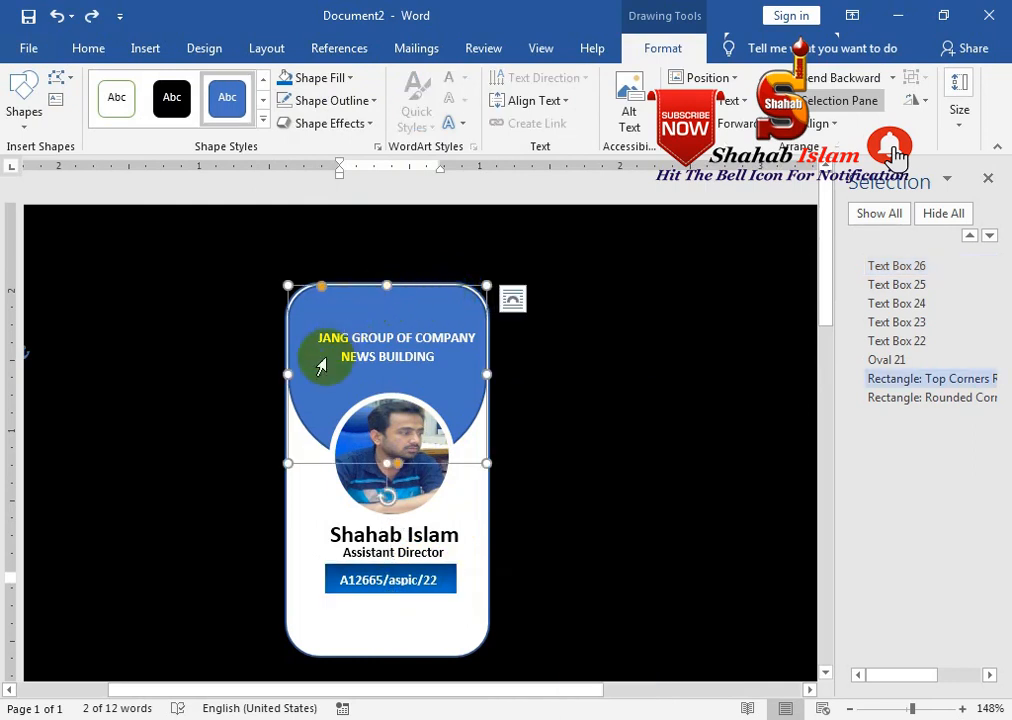
Apply the dark blue gradient variation to the header shape
left_click(300, 430)
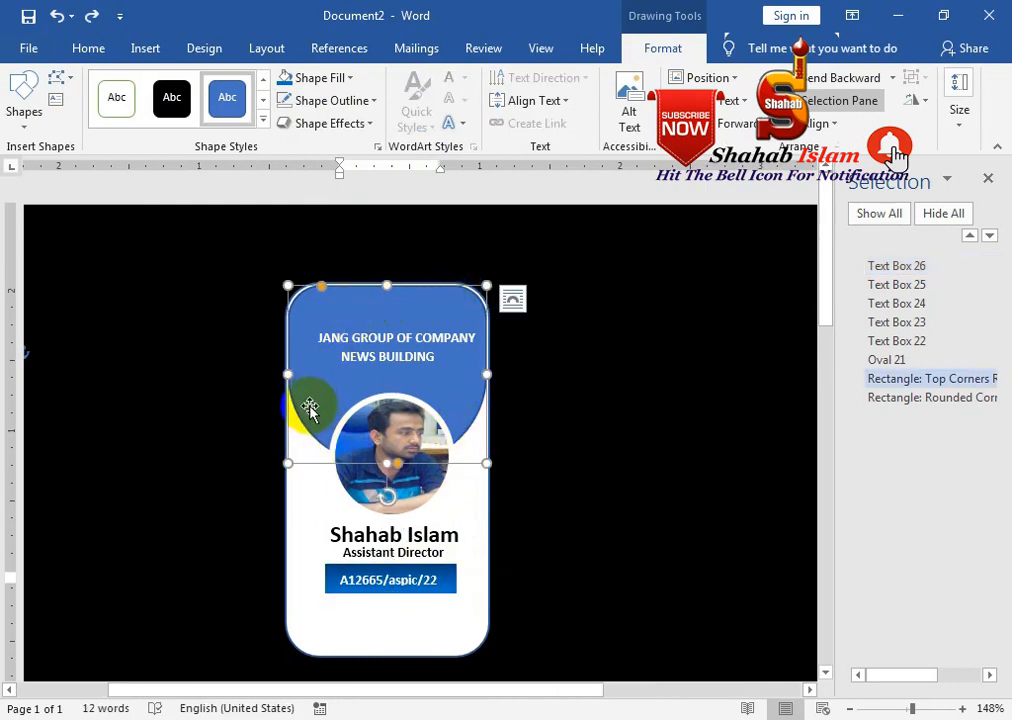
left_click(348, 78)
mouse_move(422, 362)
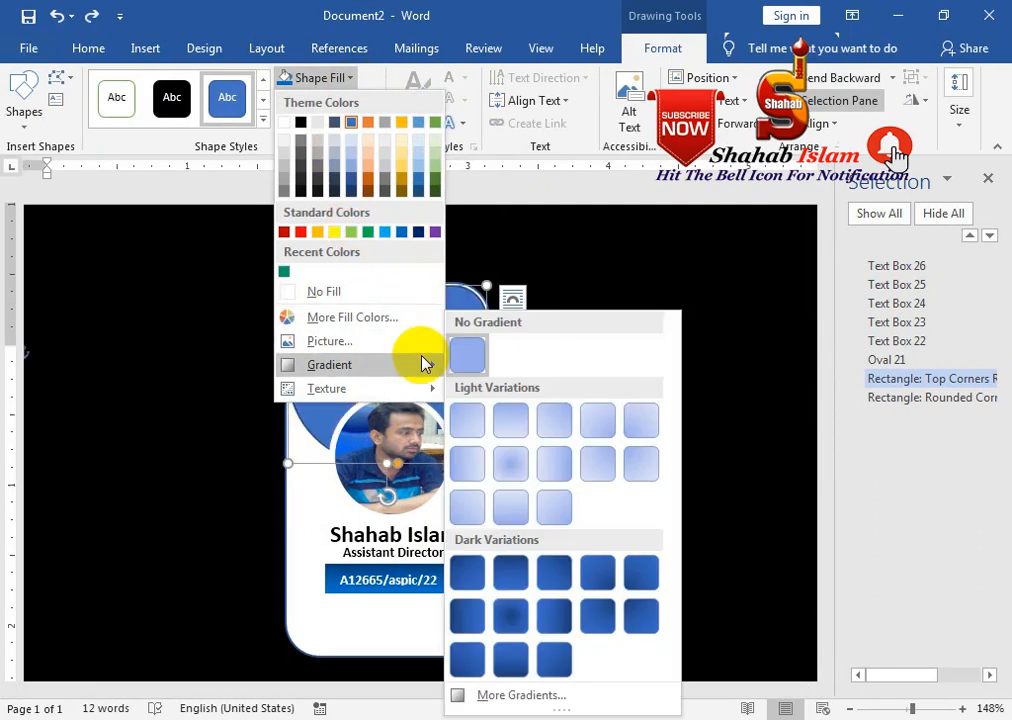
left_click(488, 572)
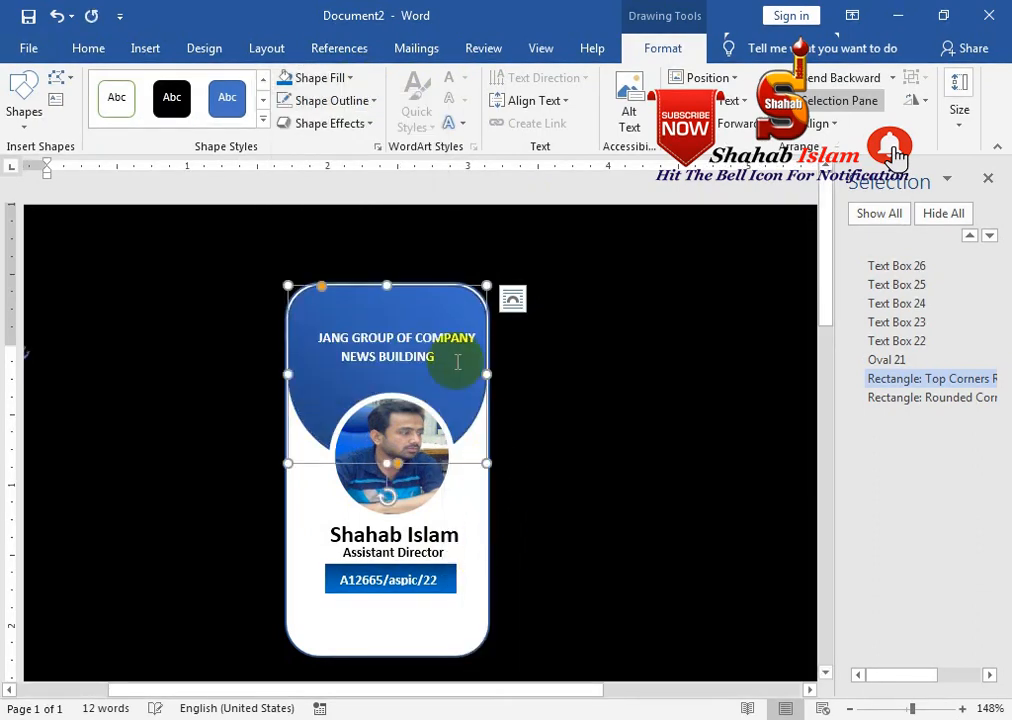
In Format Shape, adjust the header's gradient stops and set the angle to 90°, then close both panes
right_click(452, 298)
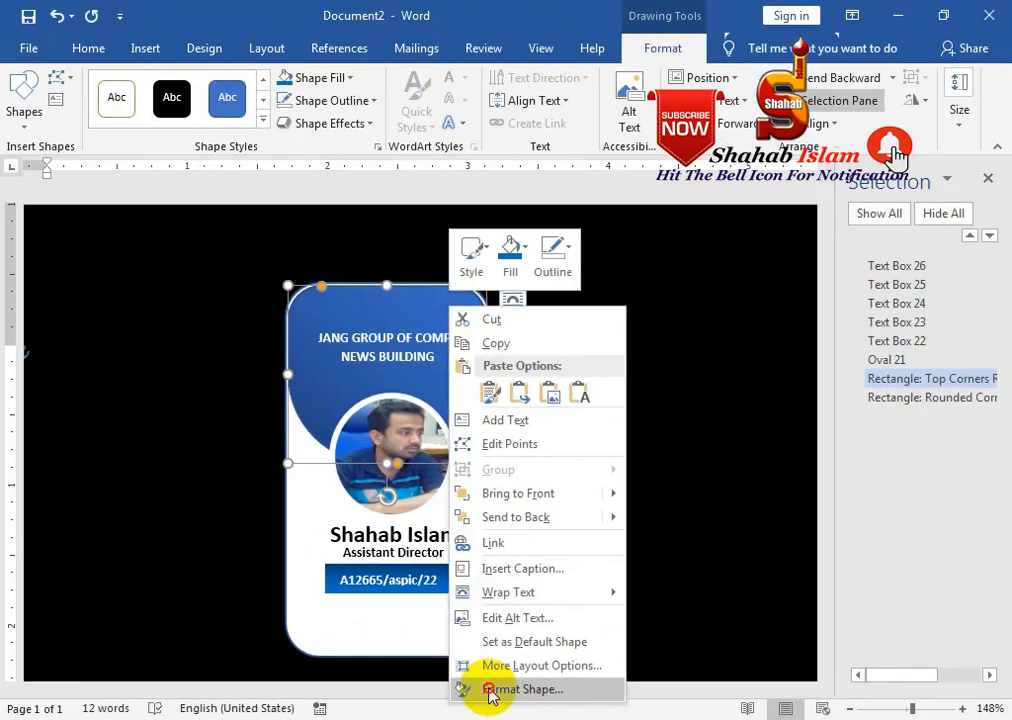
left_click(515, 668)
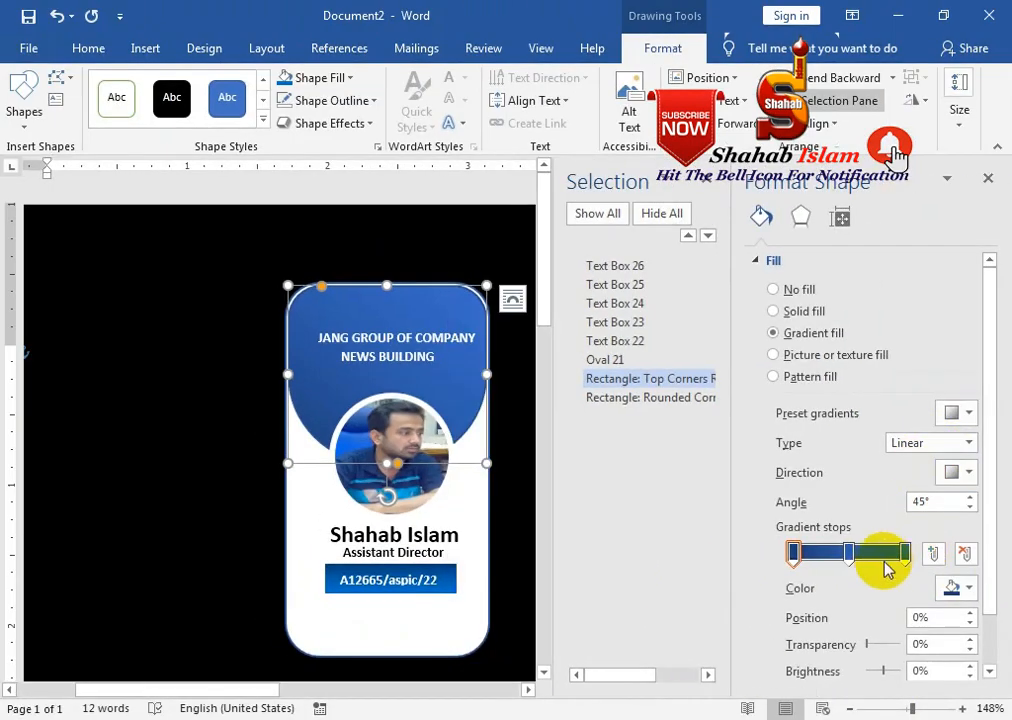
left_click(904, 556)
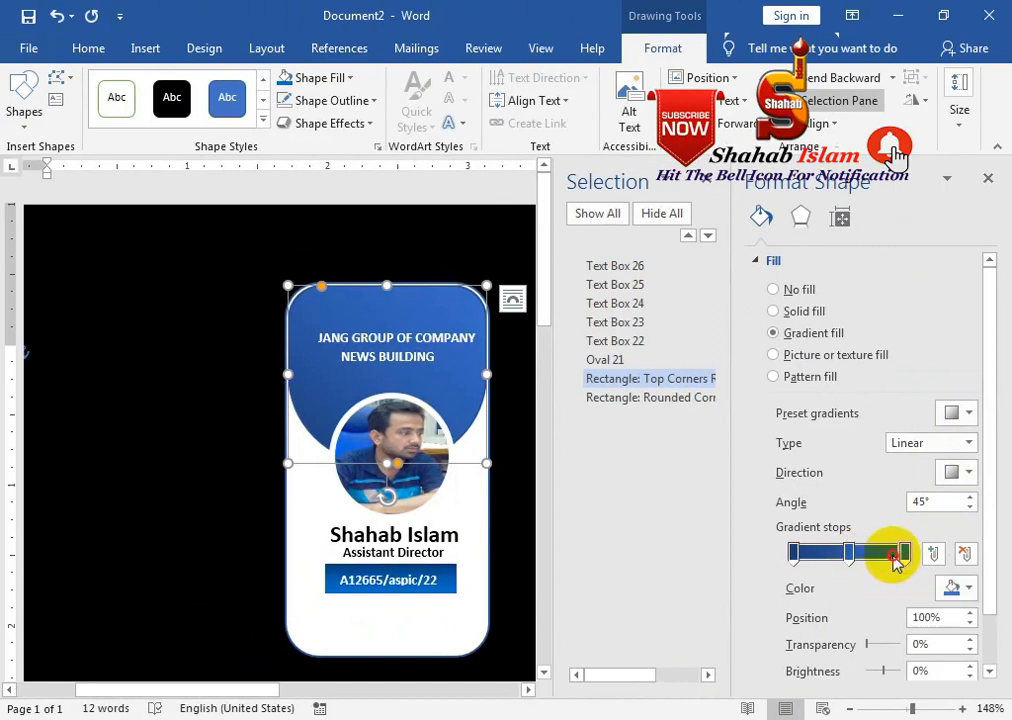
left_click_drag(870, 556, 856, 553)
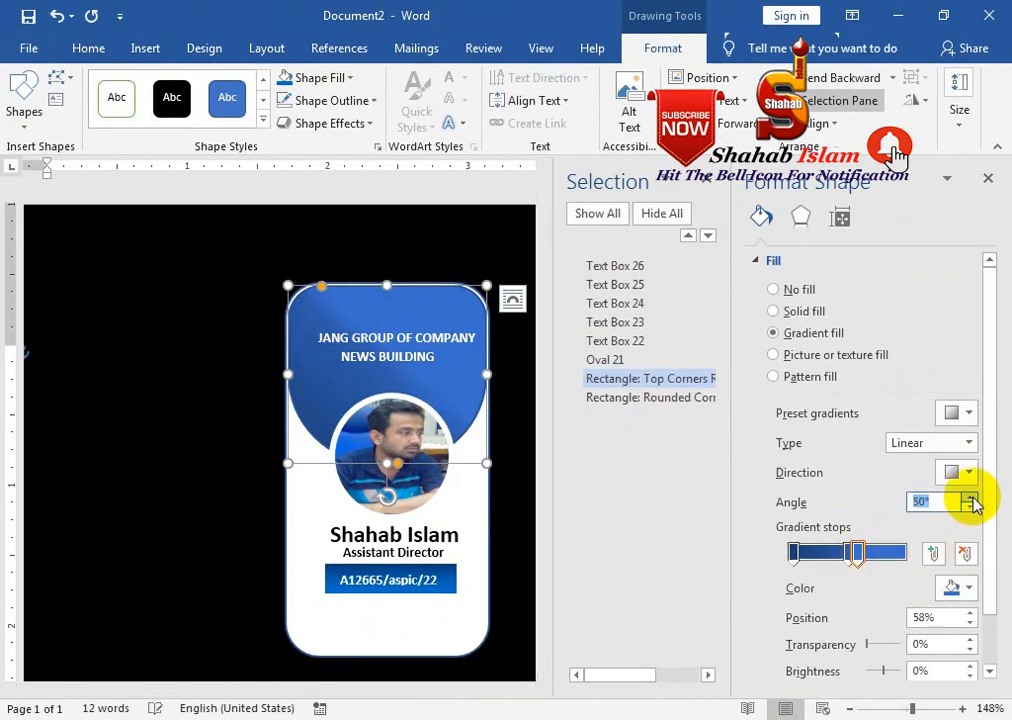
left_click(971, 501)
left_click(868, 553)
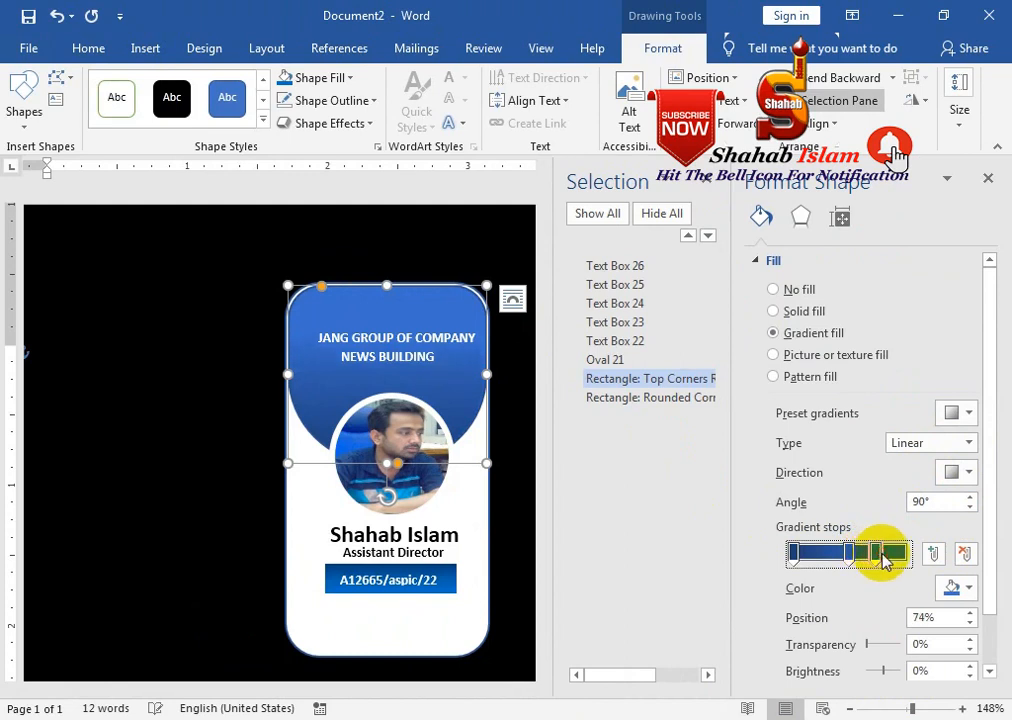
left_click(987, 181)
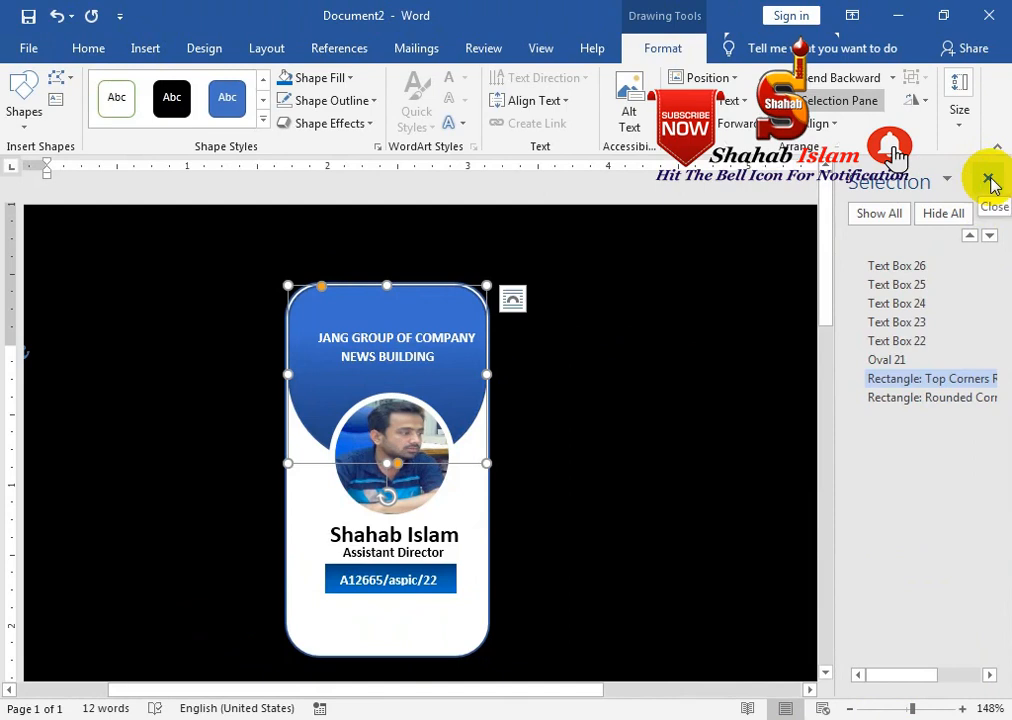
left_click(990, 181)
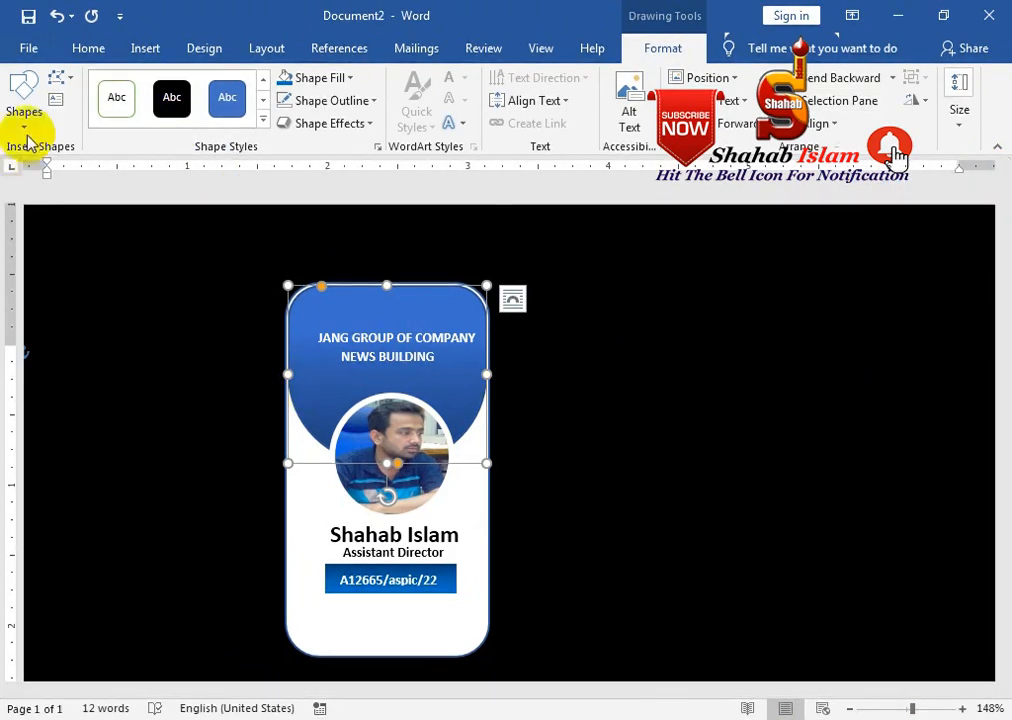
Draw a rectangle bar near the card's bottom and type the website text starting 'www'
left_click(30, 142)
left_click(113, 170)
left_click_drag(307, 615, 459, 633)
right_click(471, 637)
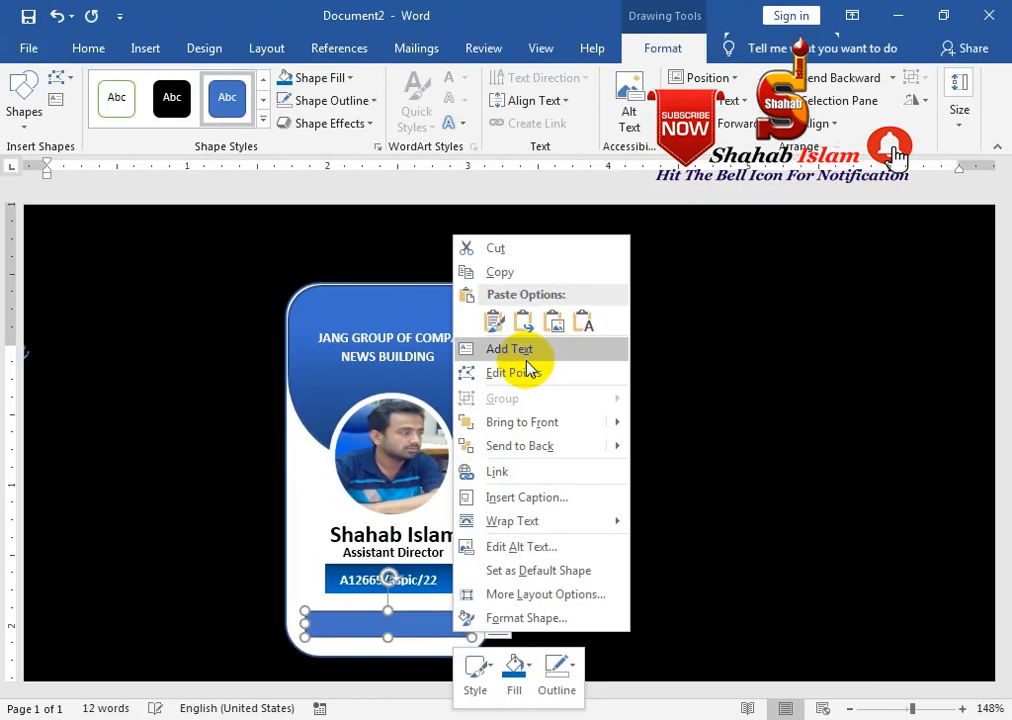
left_click(505, 348)
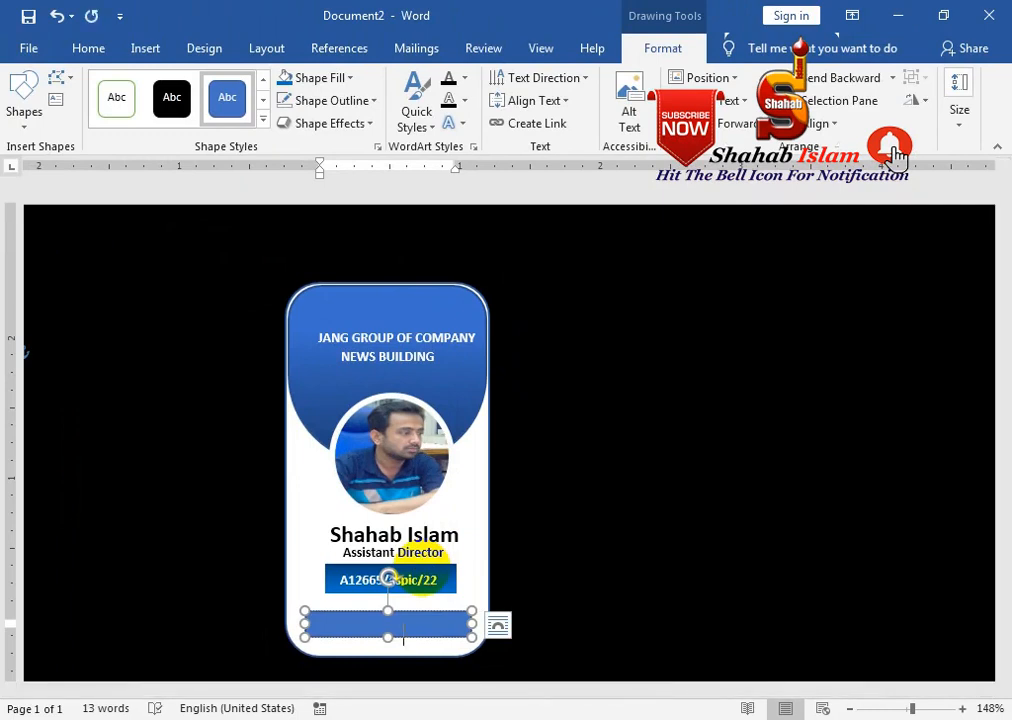
type("www")
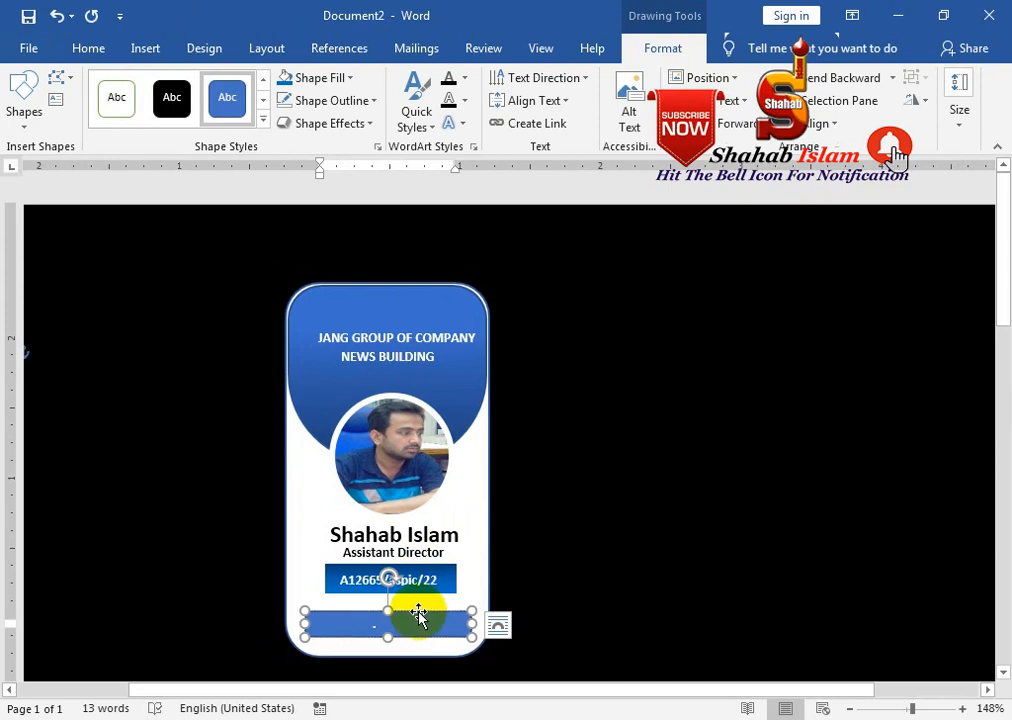
Remove the bar's fill and outline, and make the text box wider and taller
left_click(323, 78)
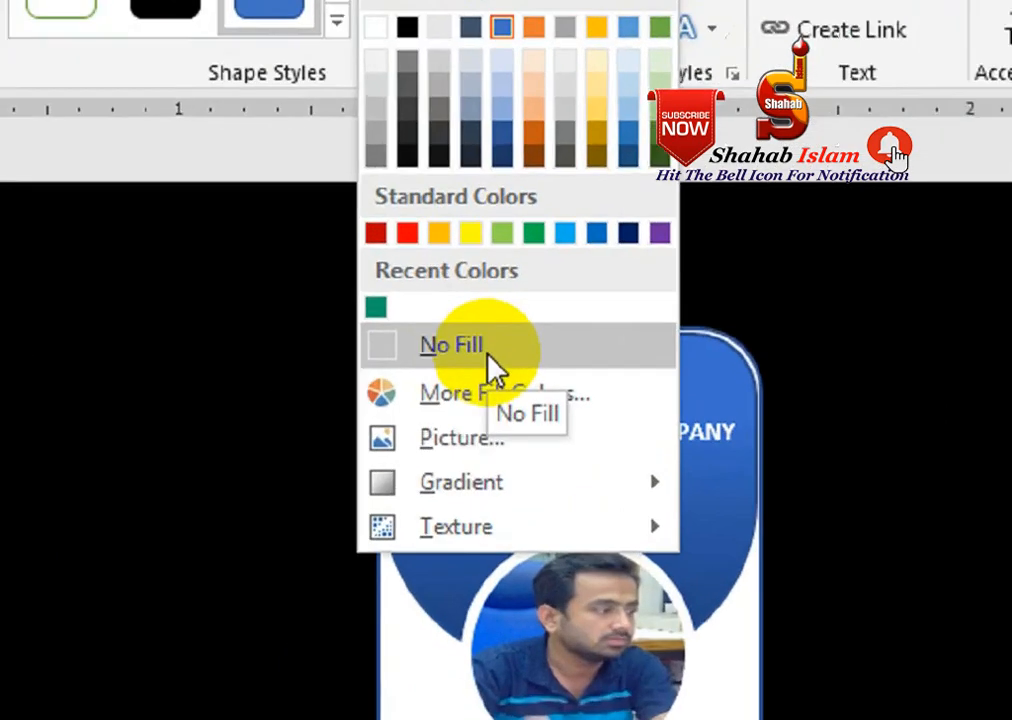
left_click(344, 300)
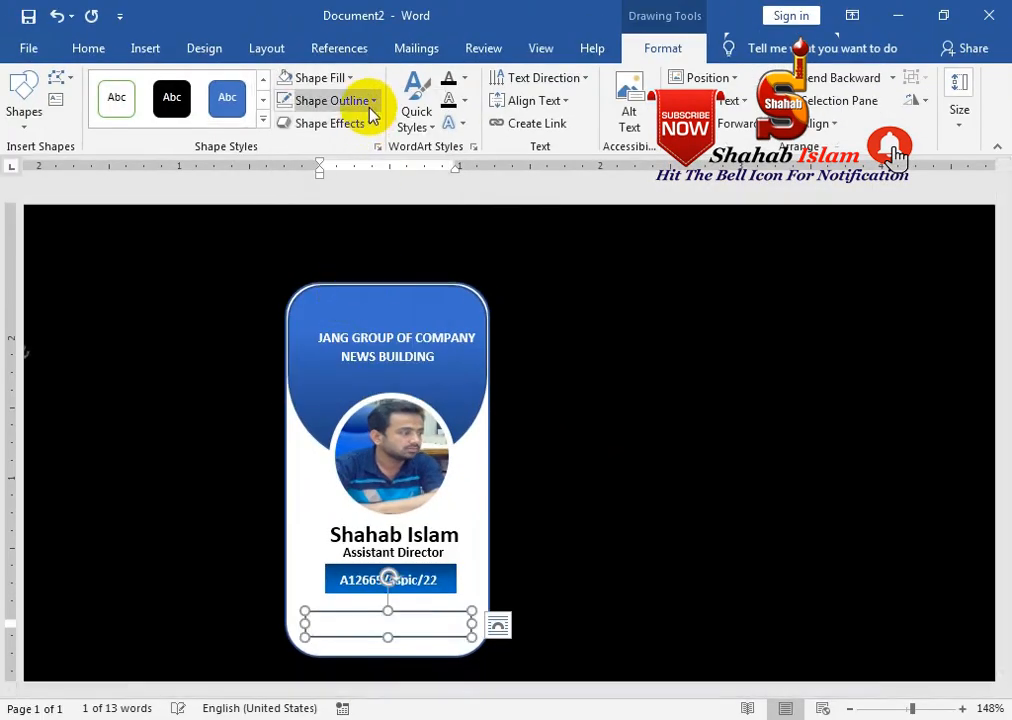
left_click(358, 100)
left_click(348, 323)
left_click_drag(474, 624, 512, 626)
left_click_drag(407, 637, 398, 599)
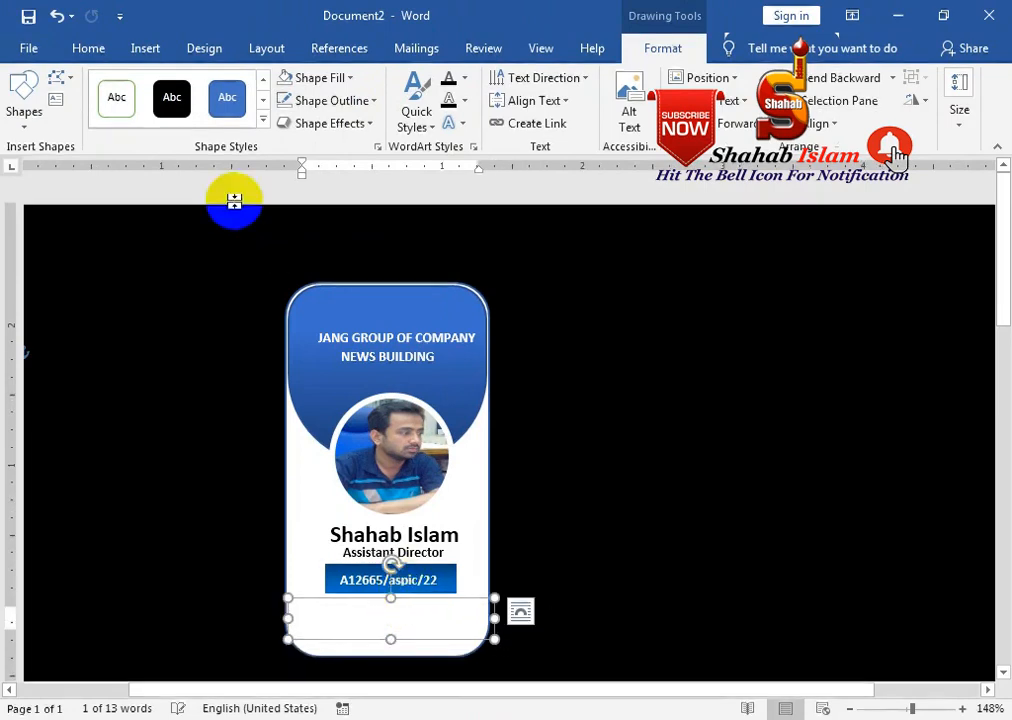
left_click(88, 48)
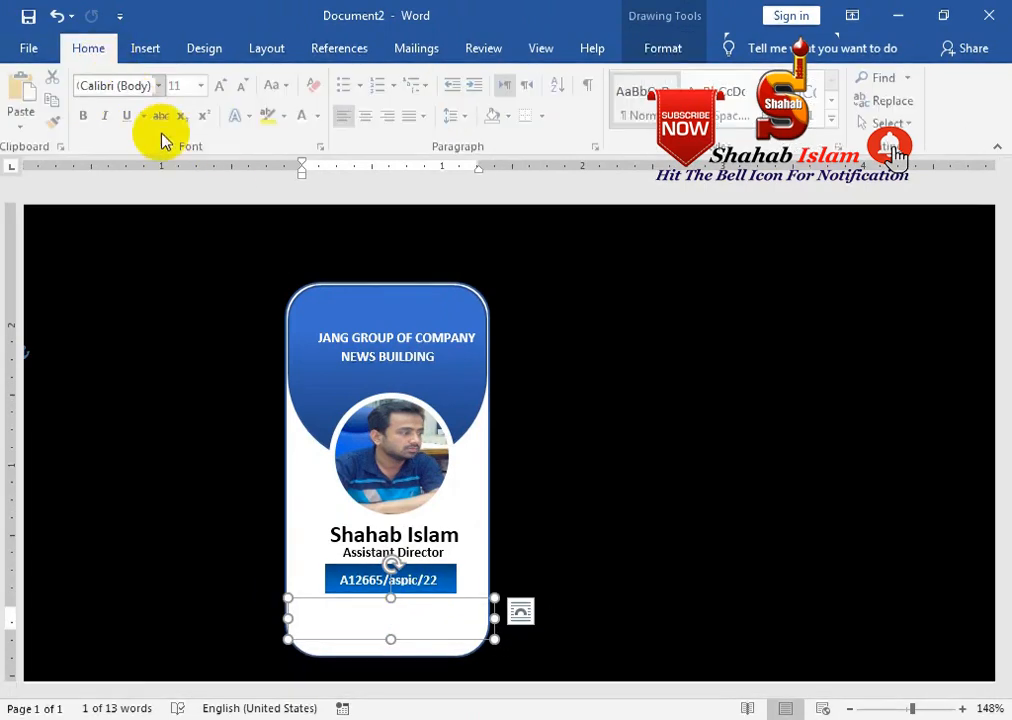
left_click(322, 116)
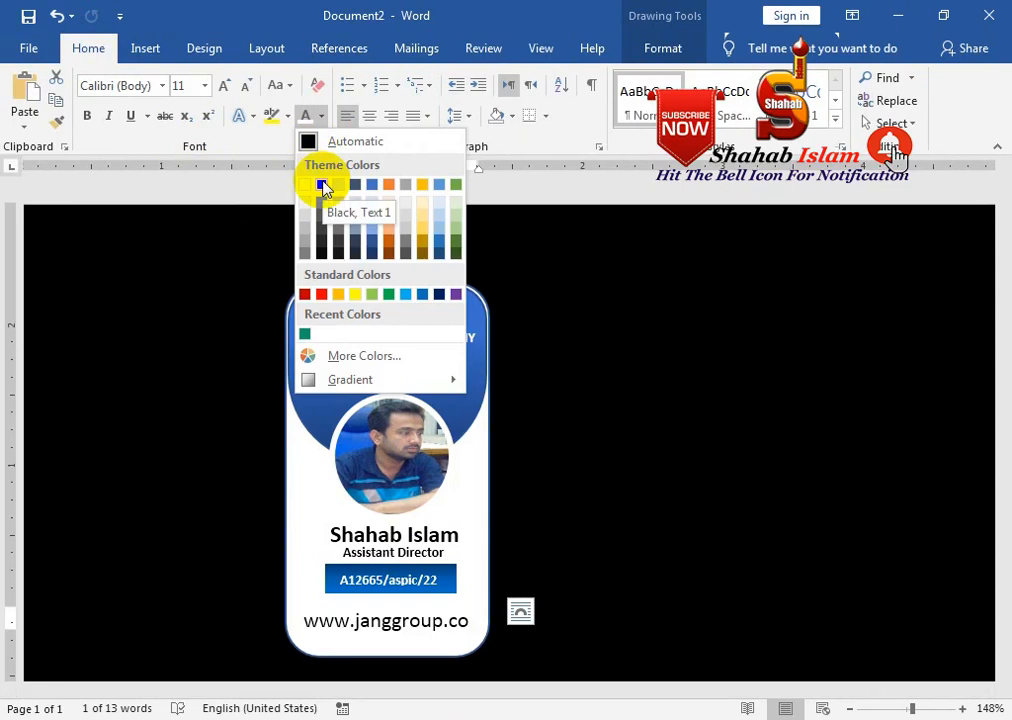
left_click(322, 185)
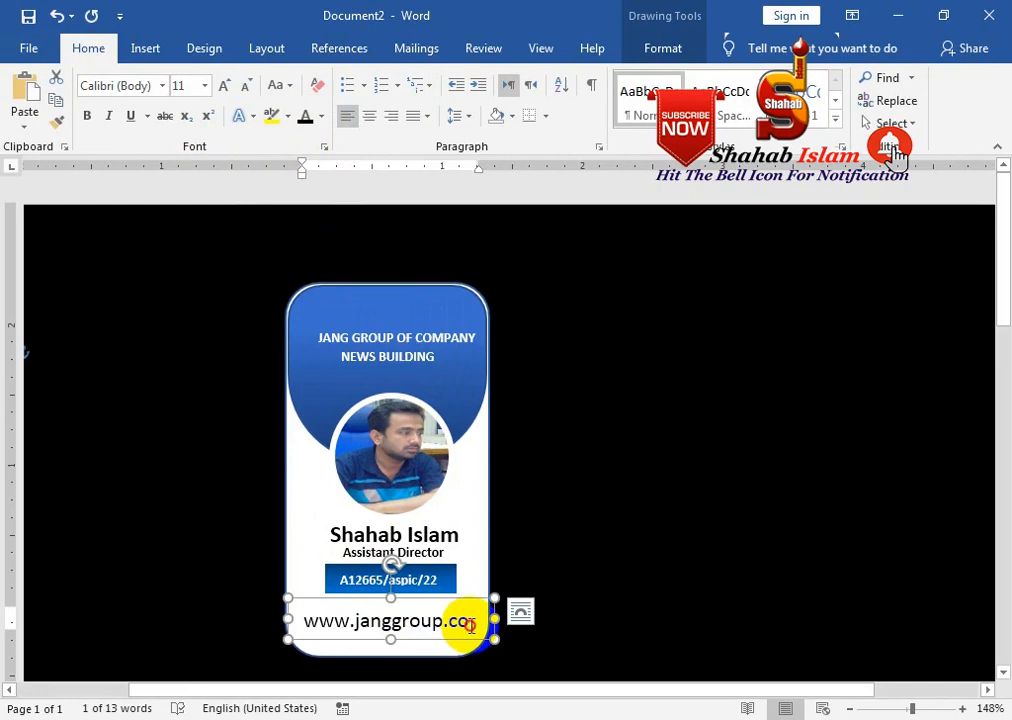
left_click(248, 86)
left_click(248, 86)
left_click_drag(420, 598, 441, 598)
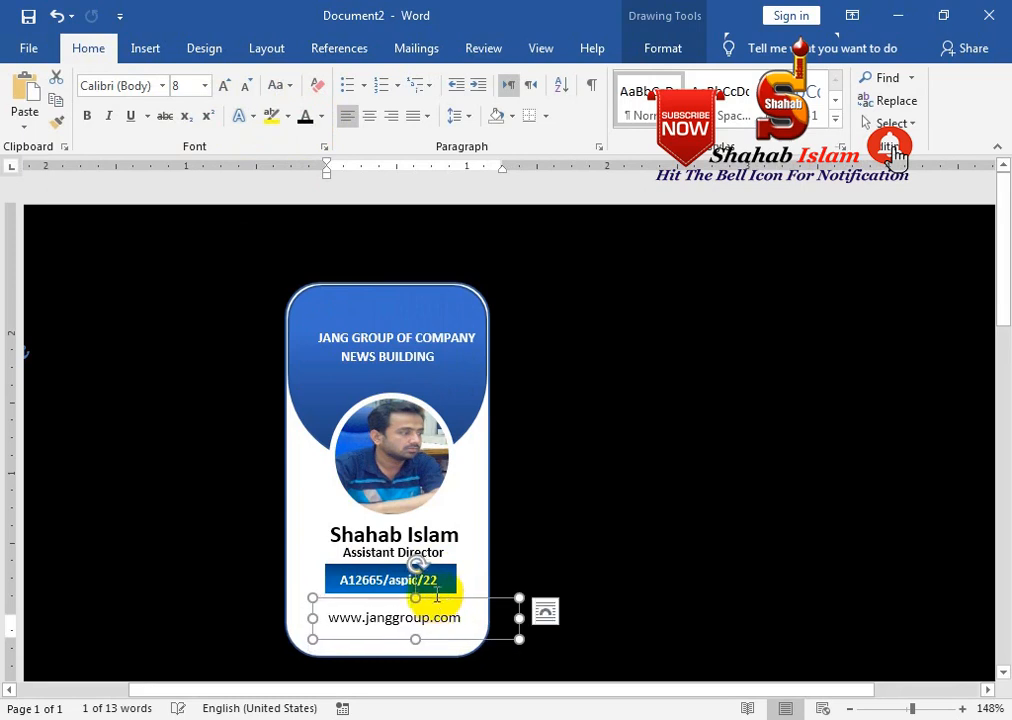
left_click(321, 116)
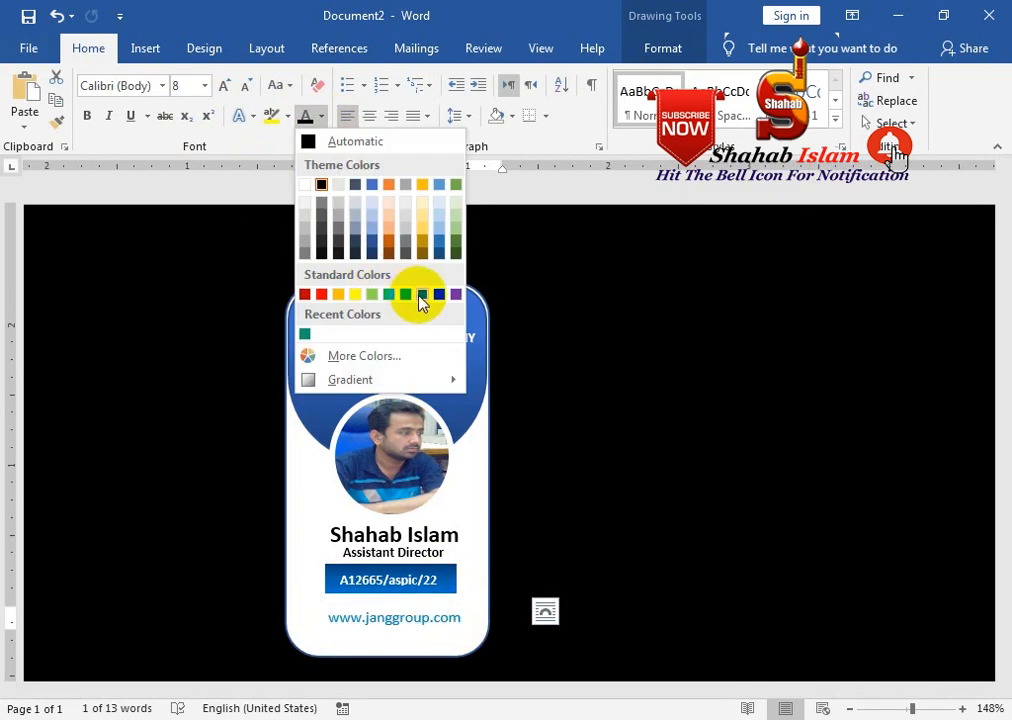
left_click(420, 296)
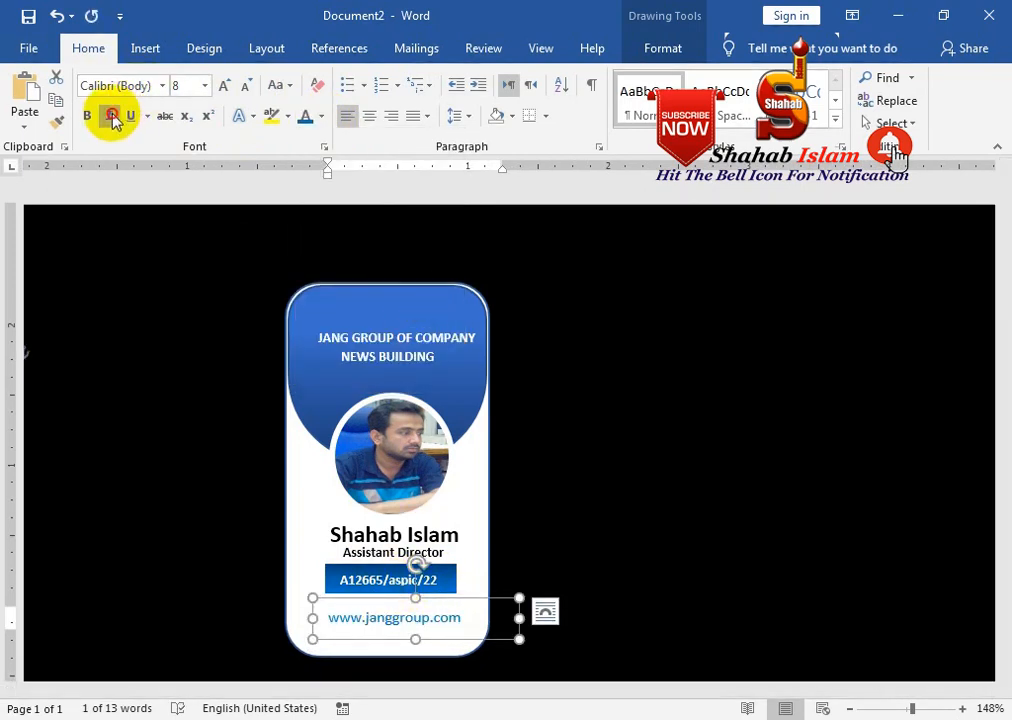
left_click(383, 358)
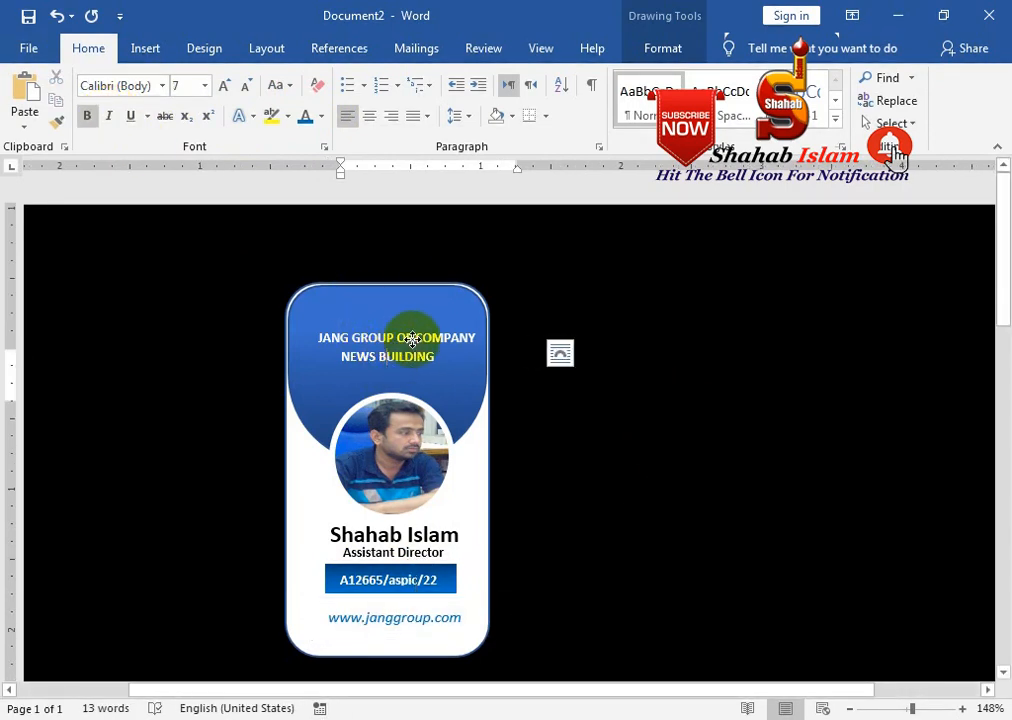
Position NEWS BUILDING and widen and centre JANG GROUP OF COMPANY onto one line
left_click(412, 340)
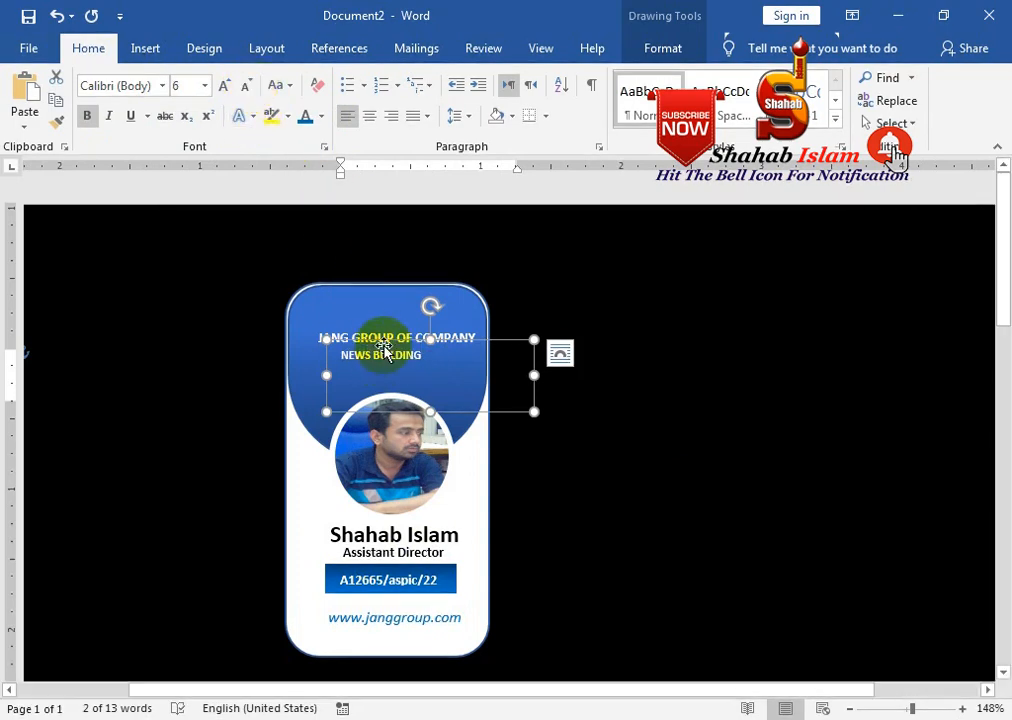
left_click_drag(390, 343, 393, 340)
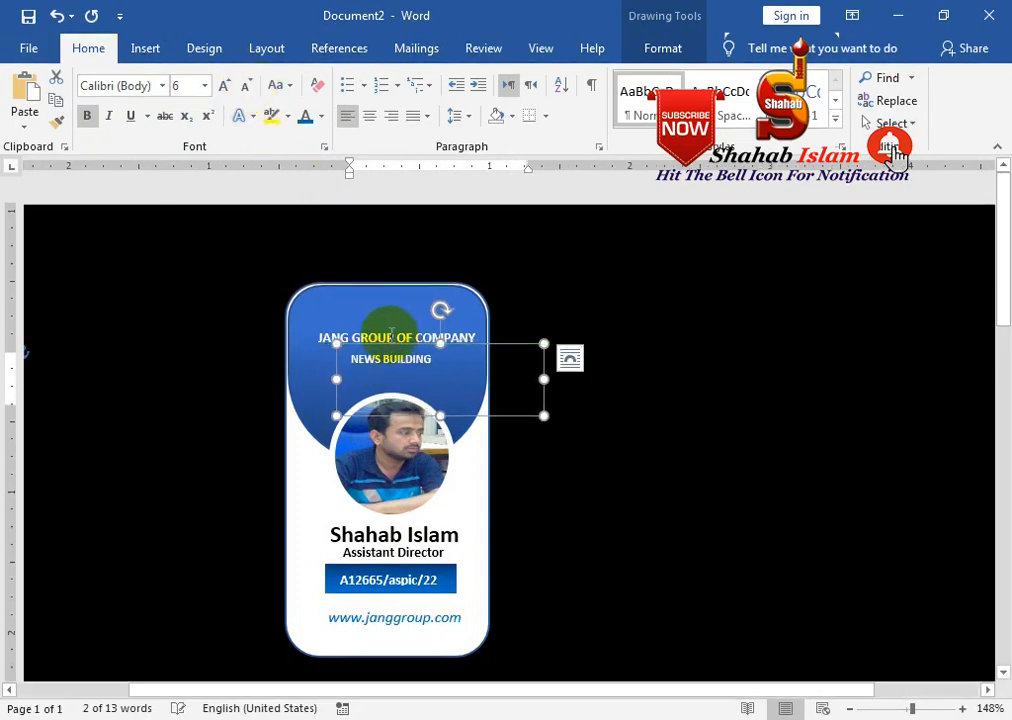
left_click(392, 327)
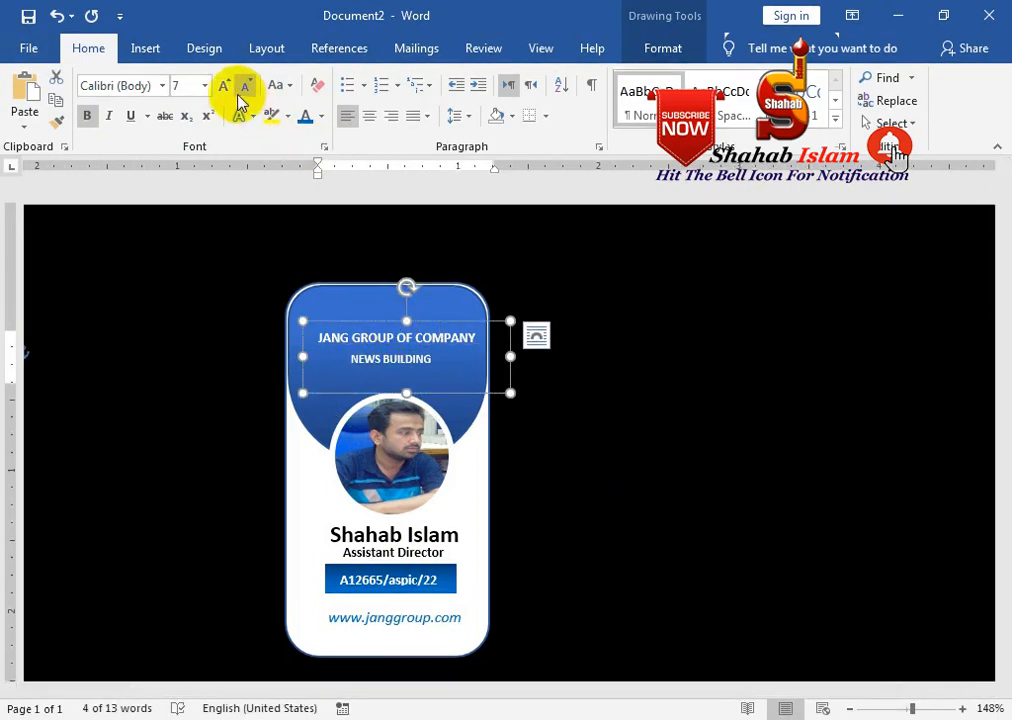
left_click_drag(510, 356, 529, 356)
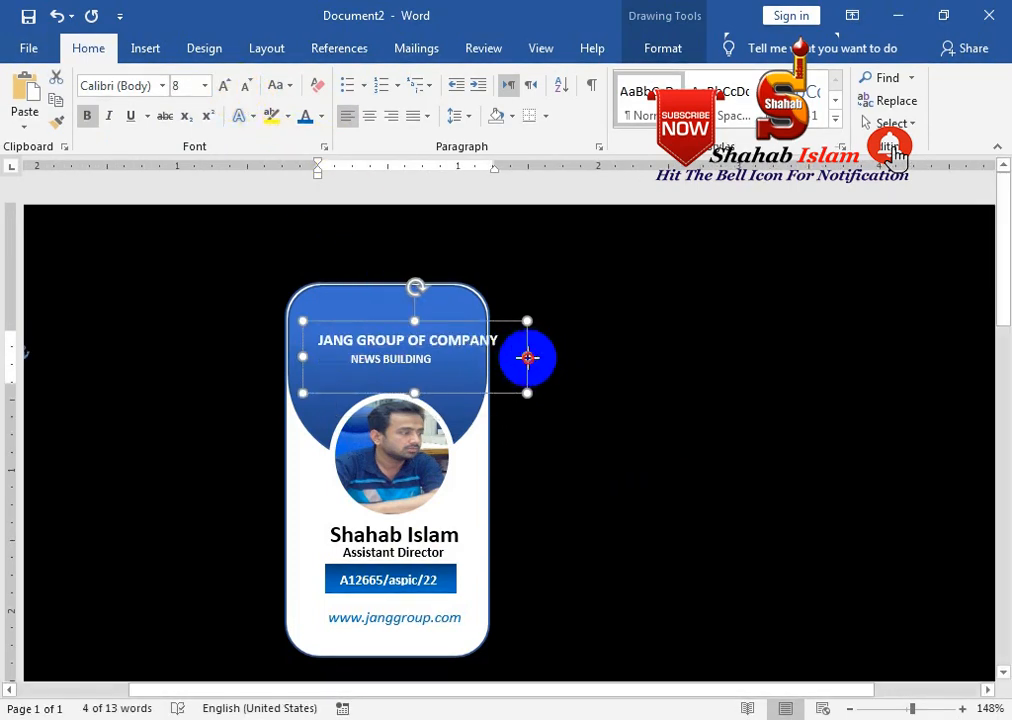
left_click_drag(472, 318, 454, 318)
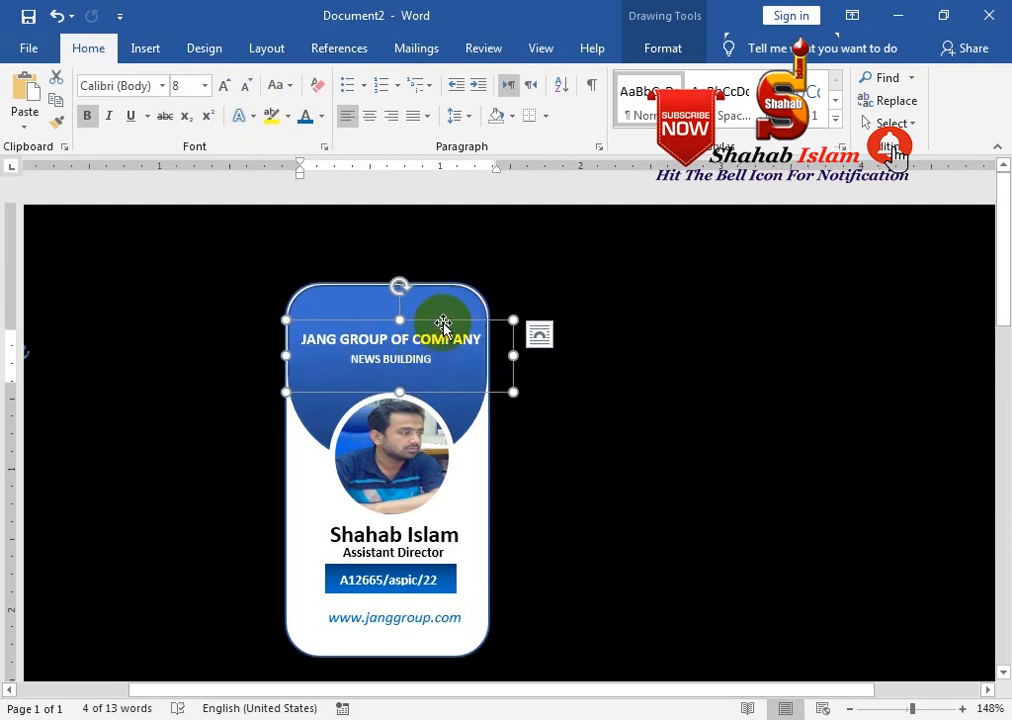
left_click(678, 429)
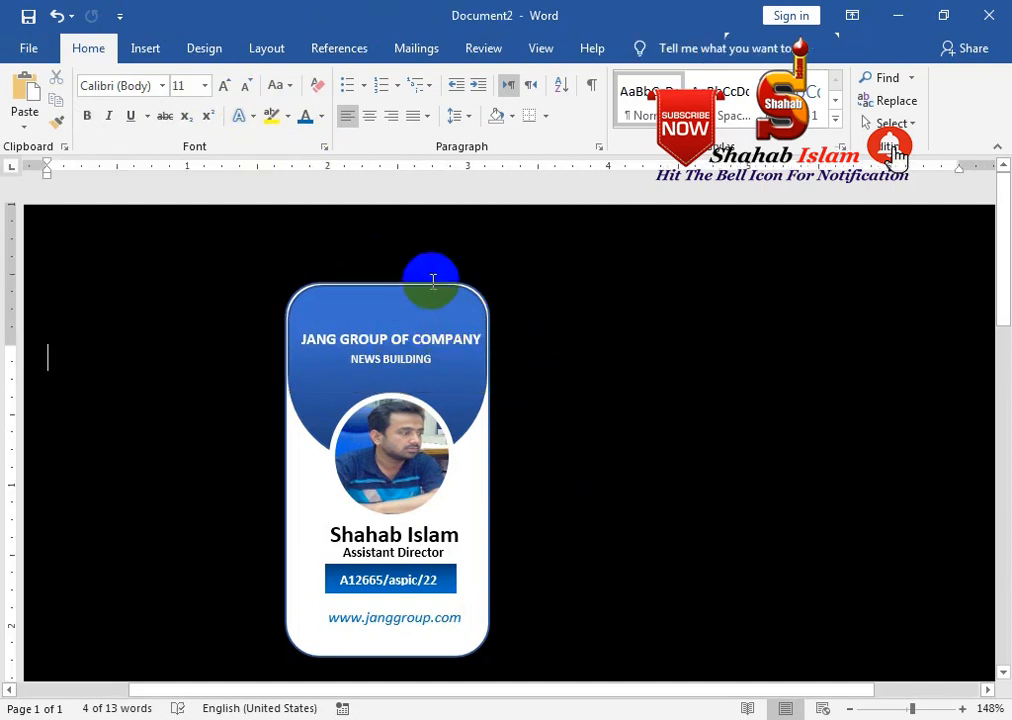
left_click(133, 50)
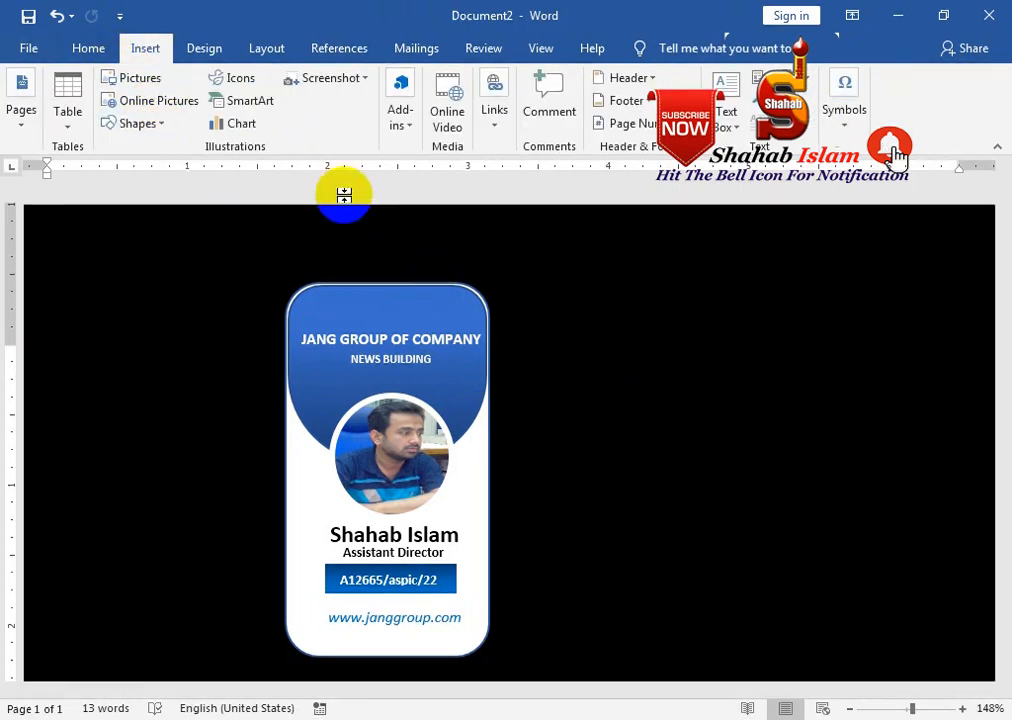
Draw a parallelogram stripe right of the card and duplicate it below
left_click(158, 124)
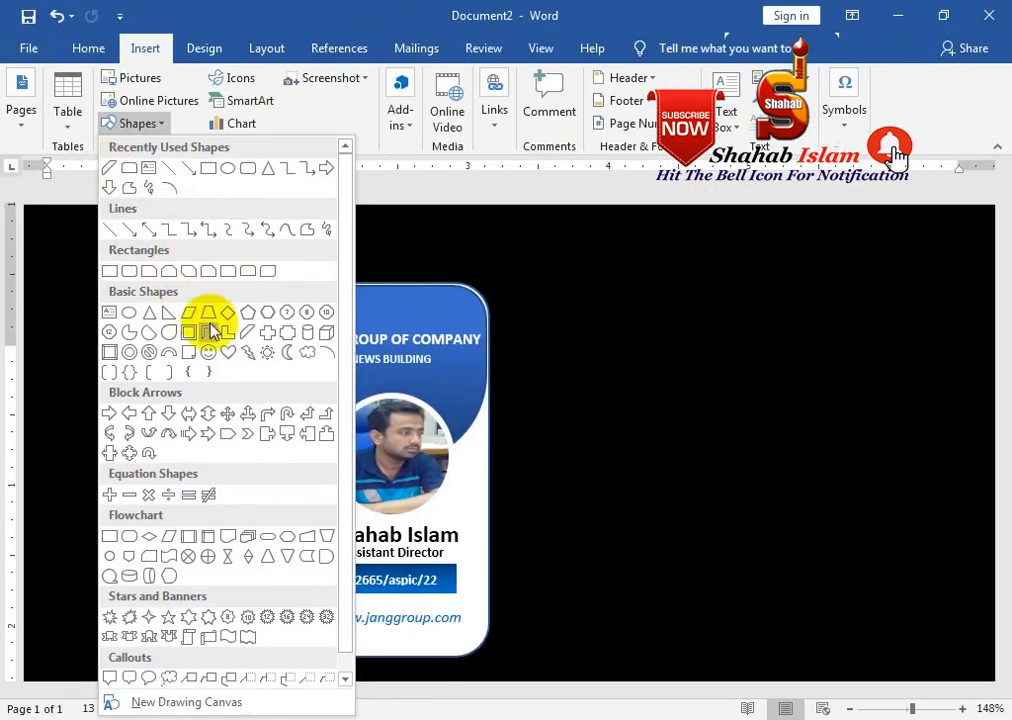
left_click(248, 330)
mouse_move(542, 316)
left_mouse_down()
mouse_move(700, 436)
mouse_move(689, 432)
left_mouse_up()
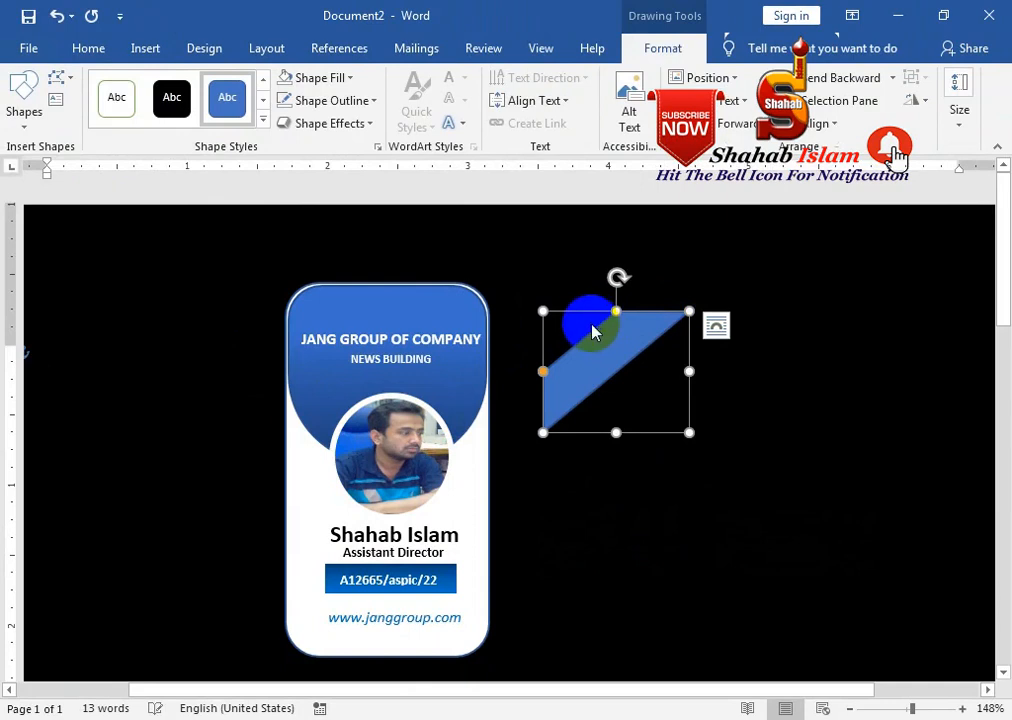
left_click_drag(606, 362, 566, 440)
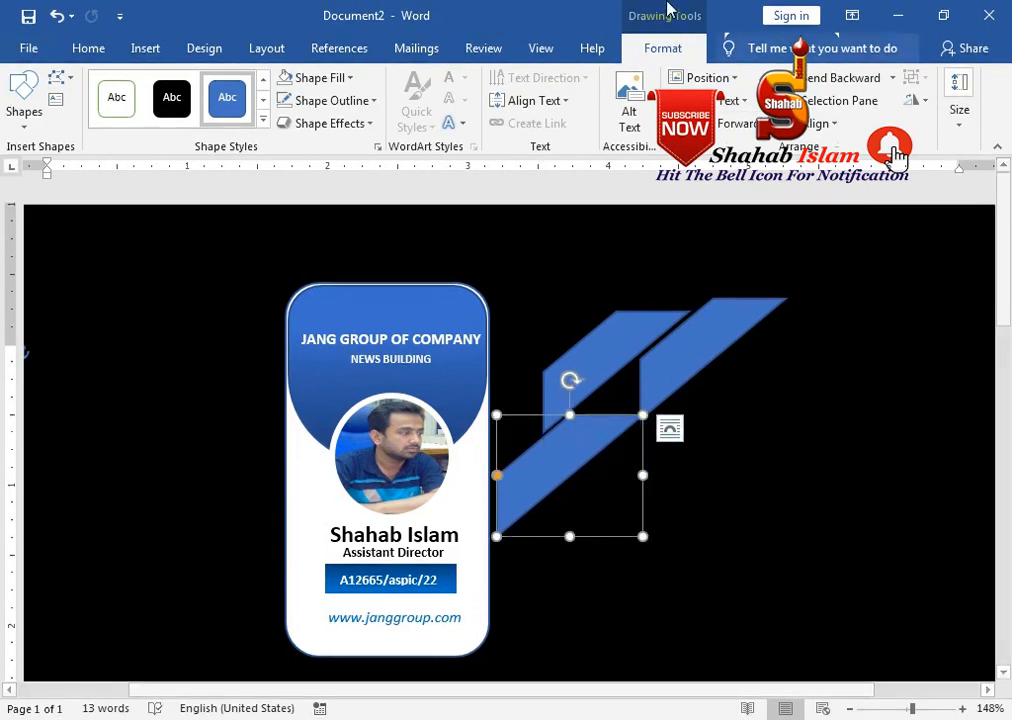
Flip the copied stripes horizontally and vertically and move them into two parallel pairs
left_click(918, 104)
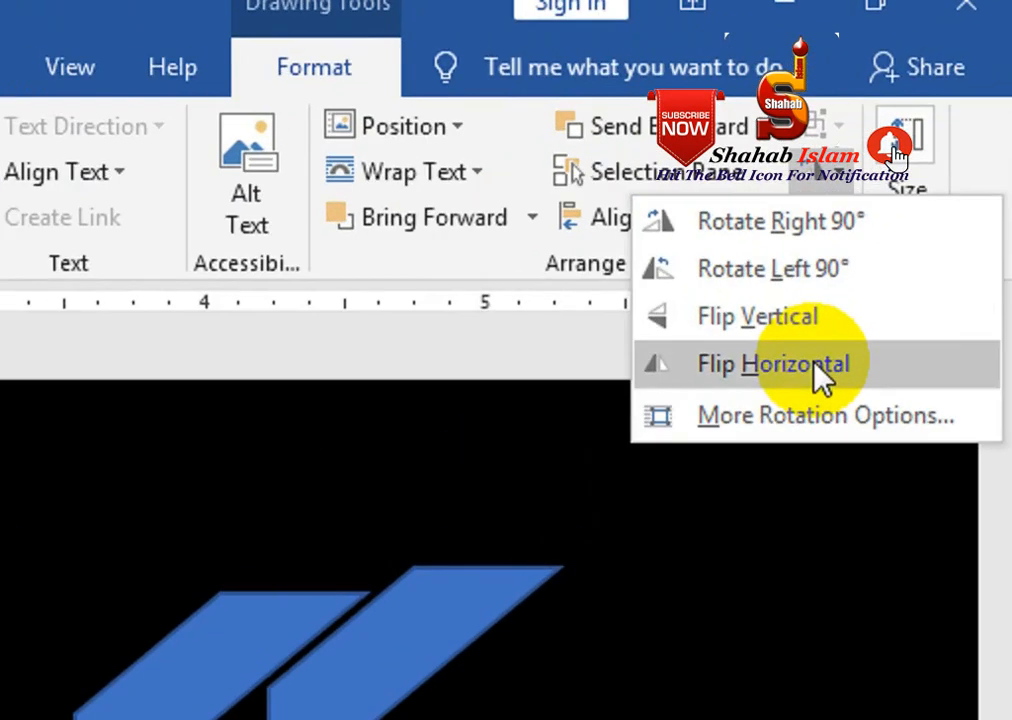
left_click(912, 198)
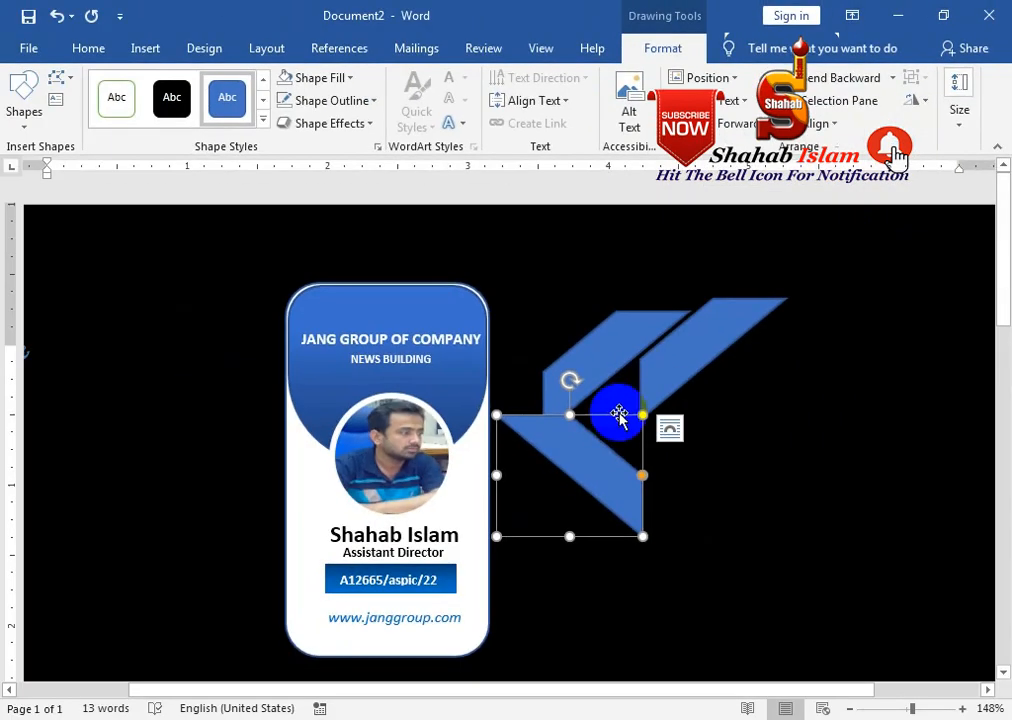
left_click(915, 100)
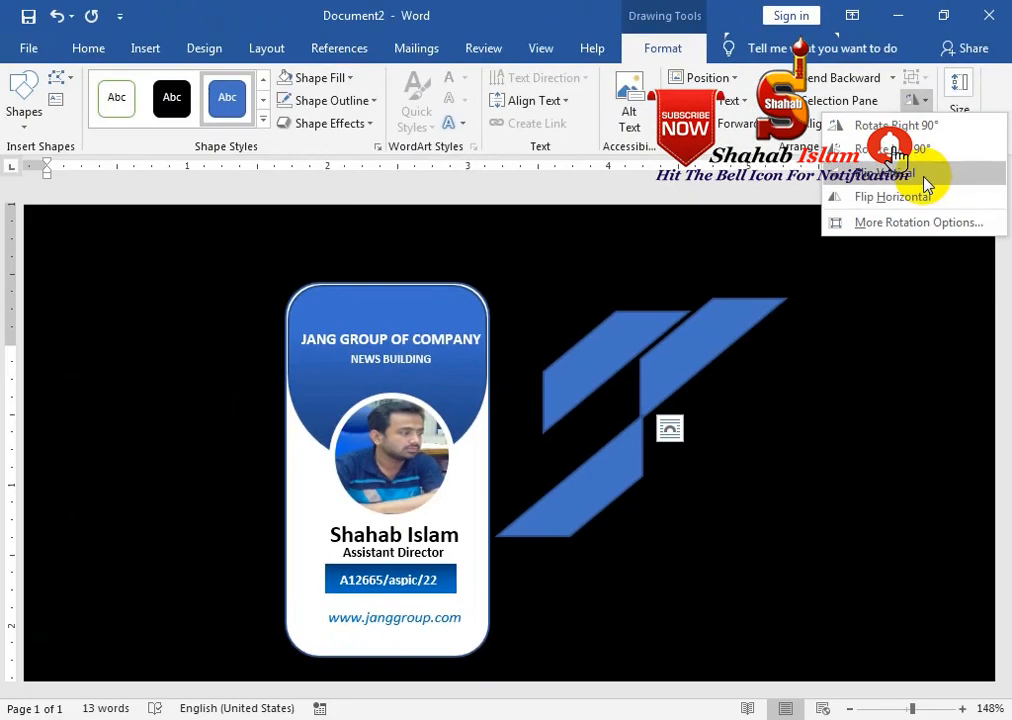
left_click(840, 358)
left_click_drag(628, 445, 663, 418)
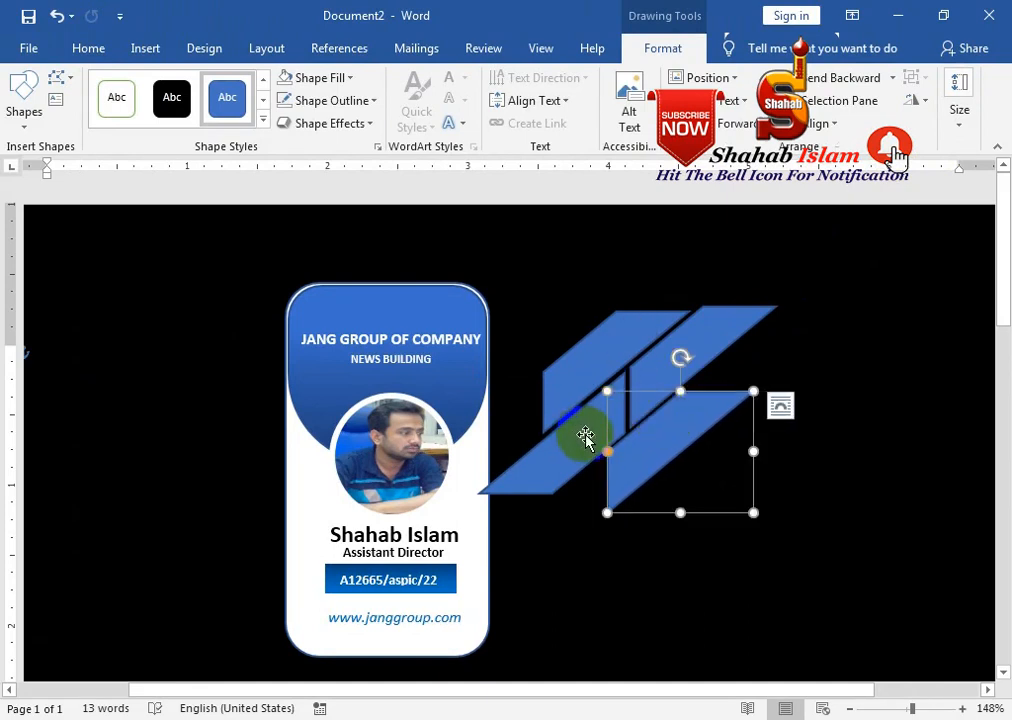
left_click(917, 106)
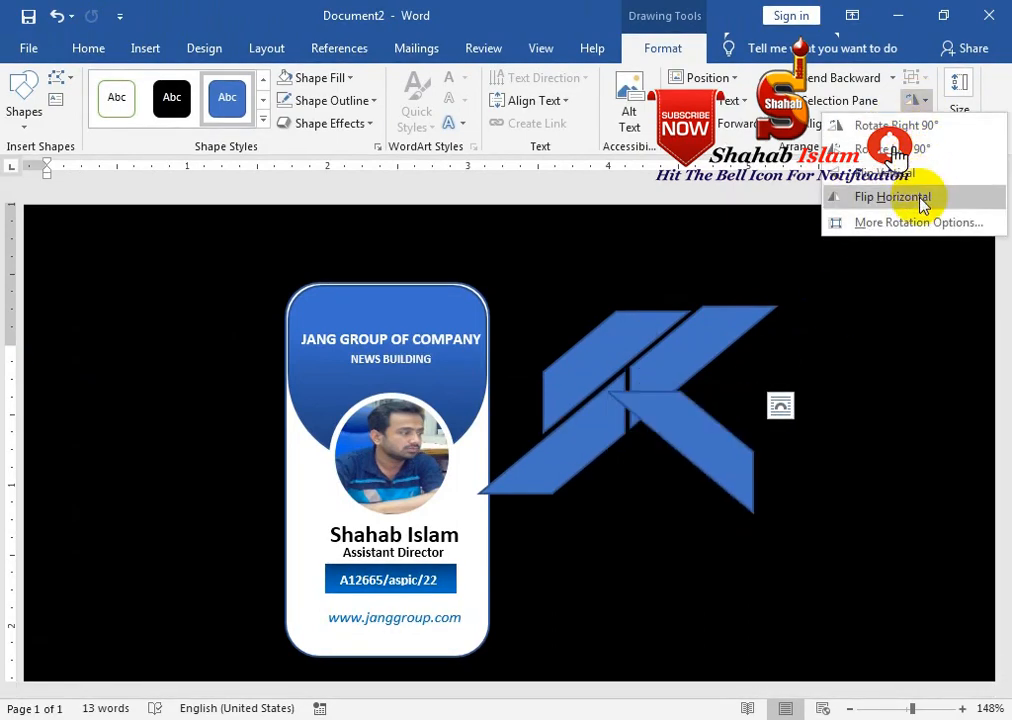
left_click(920, 194)
left_click(914, 102)
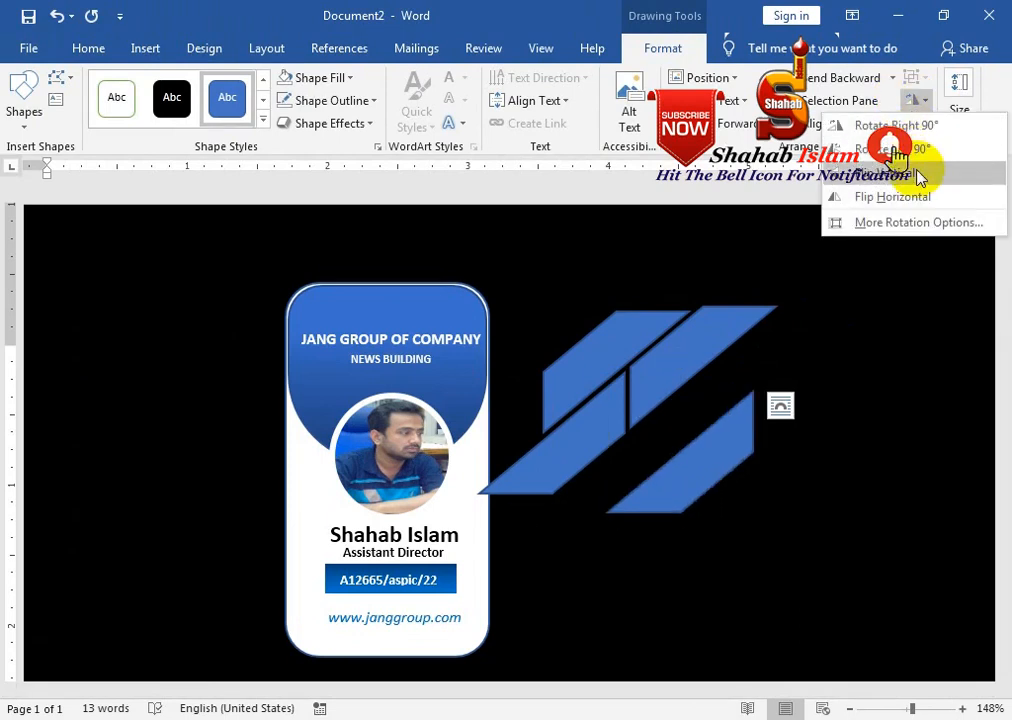
left_click(917, 174)
left_click_drag(724, 442, 691, 406)
left_click(648, 330, "shift")
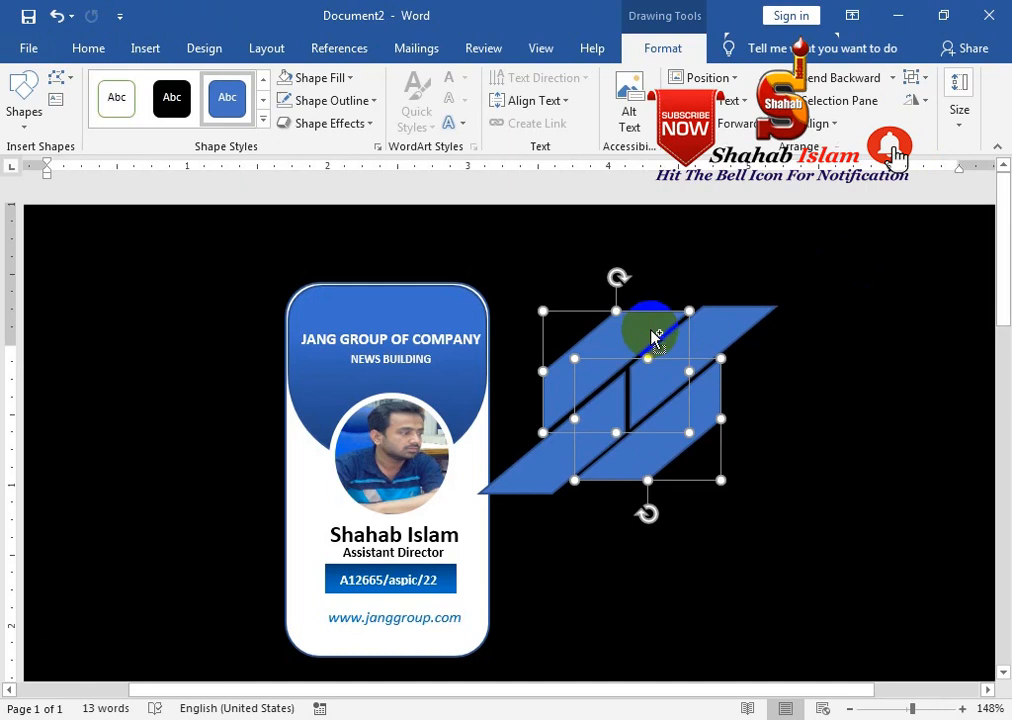
Fill all four stripes green and remove their outlines
left_click(689, 350, "shift")
left_click(515, 445, "shift")
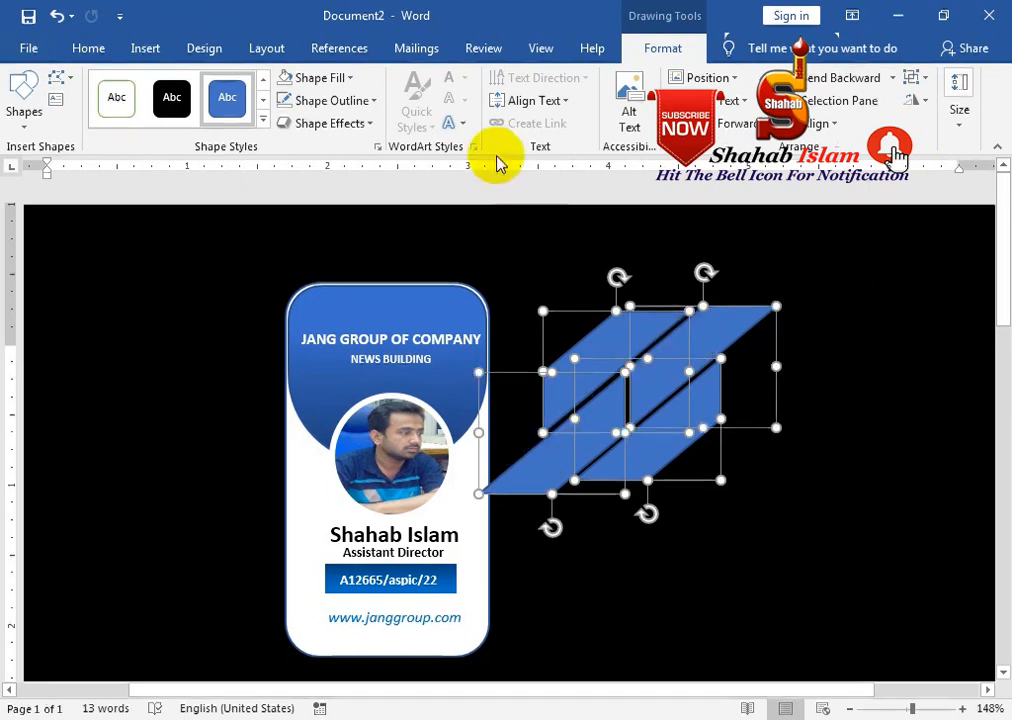
left_click(345, 78)
left_click(353, 232)
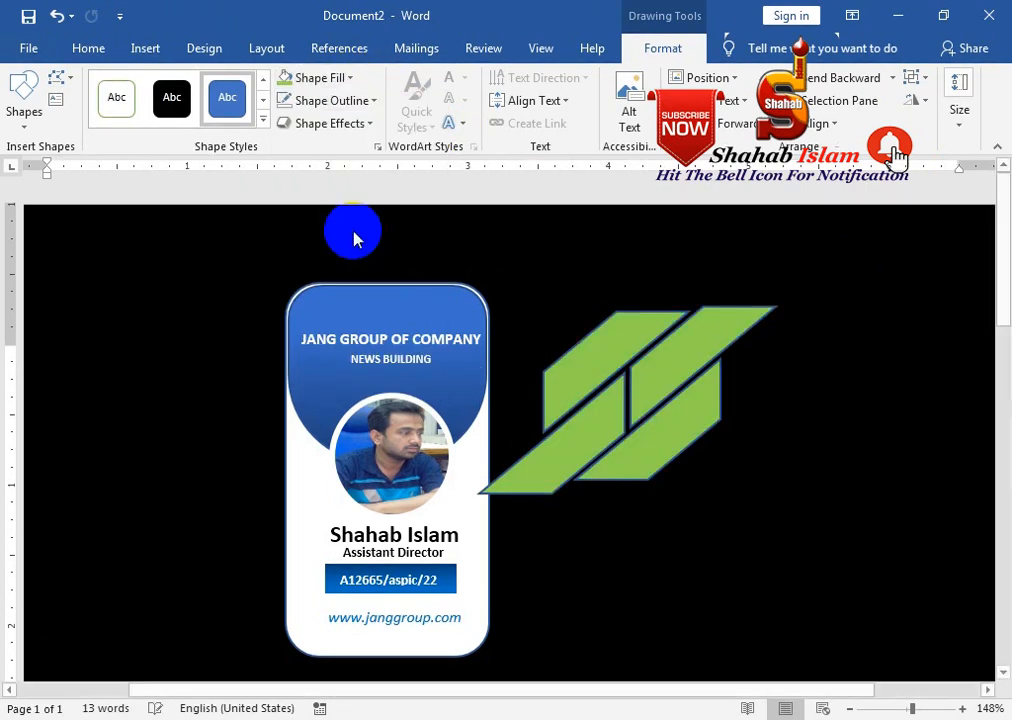
left_click(361, 100)
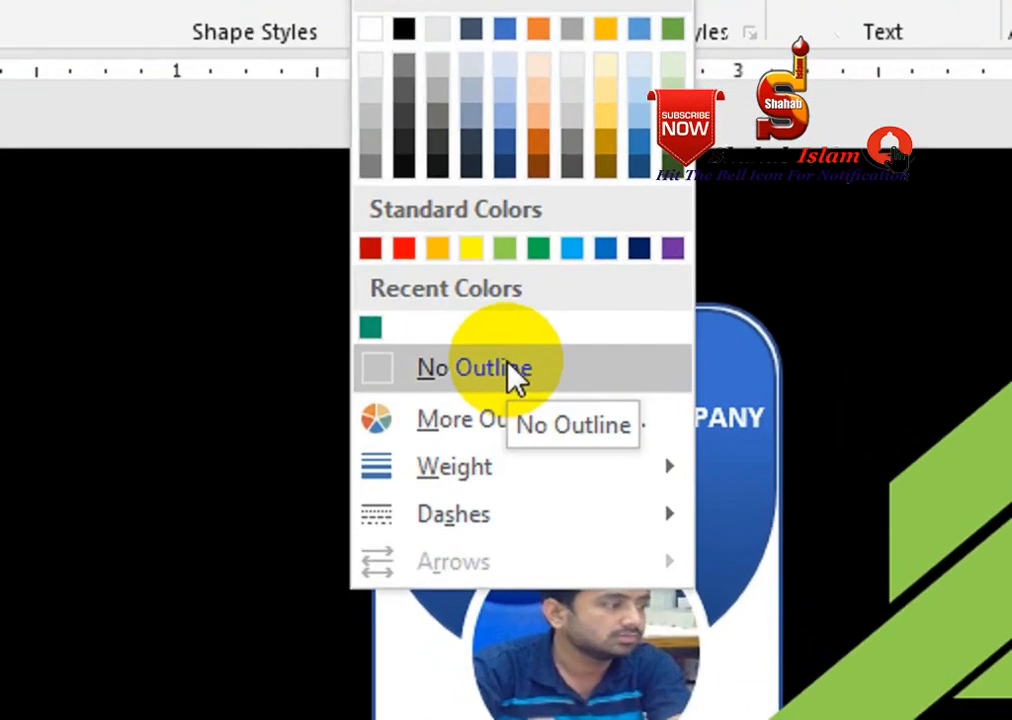
left_click(350, 313)
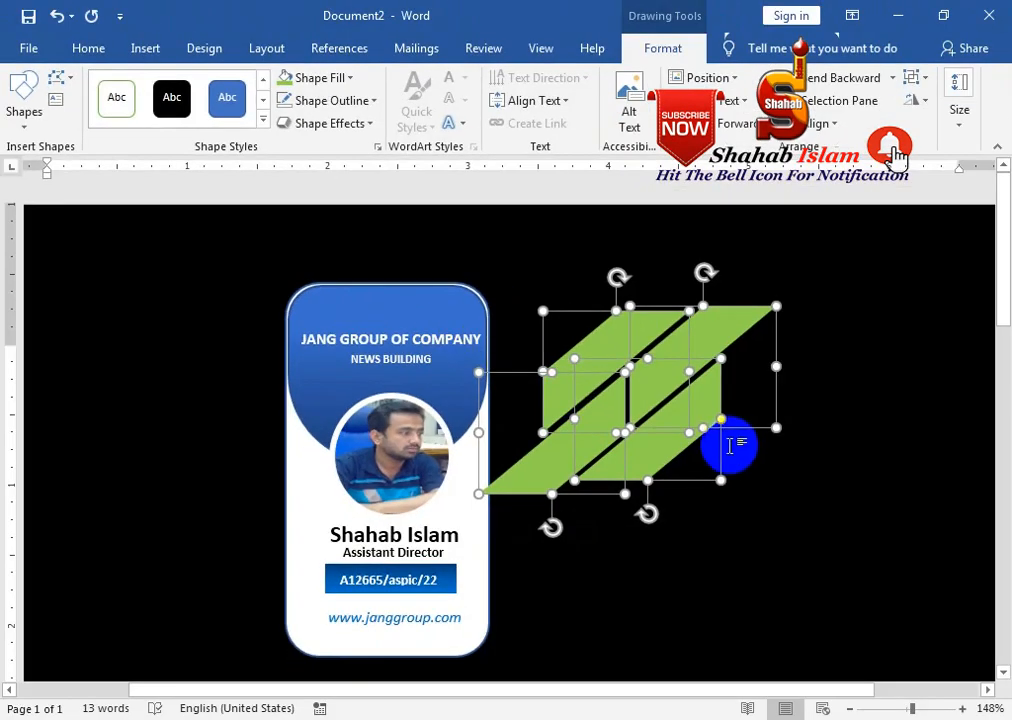
Reselect the green stripes and nudge them closer together into a tight logo arrangement
left_click(931, 540)
left_click(617, 345)
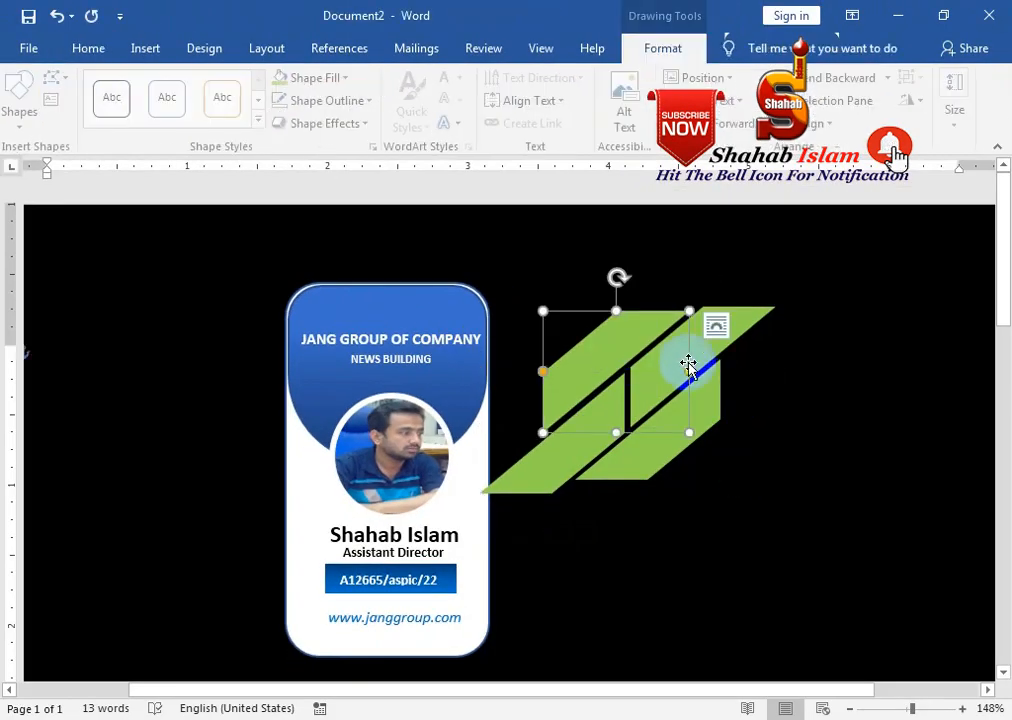
left_click(689, 366, "shift")
left_click(585, 443, "shift")
left_click(663, 470, "shift")
left_click(666, 430)
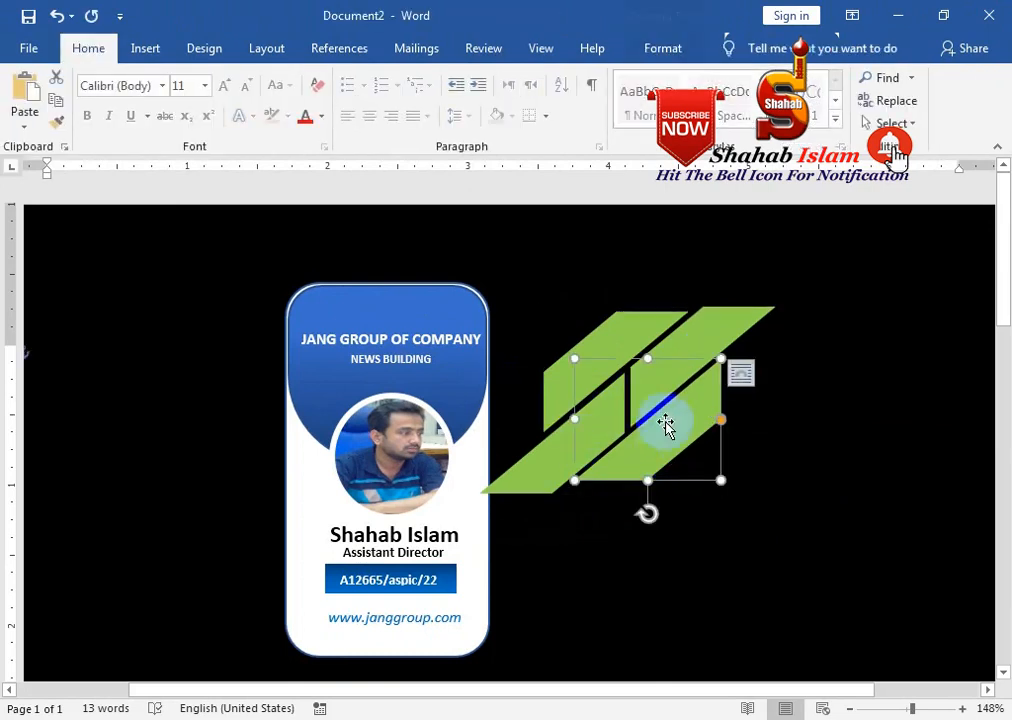
left_click(695, 325, "shift")
left_click(629, 328, "shift")
left_click(562, 428, "shift")
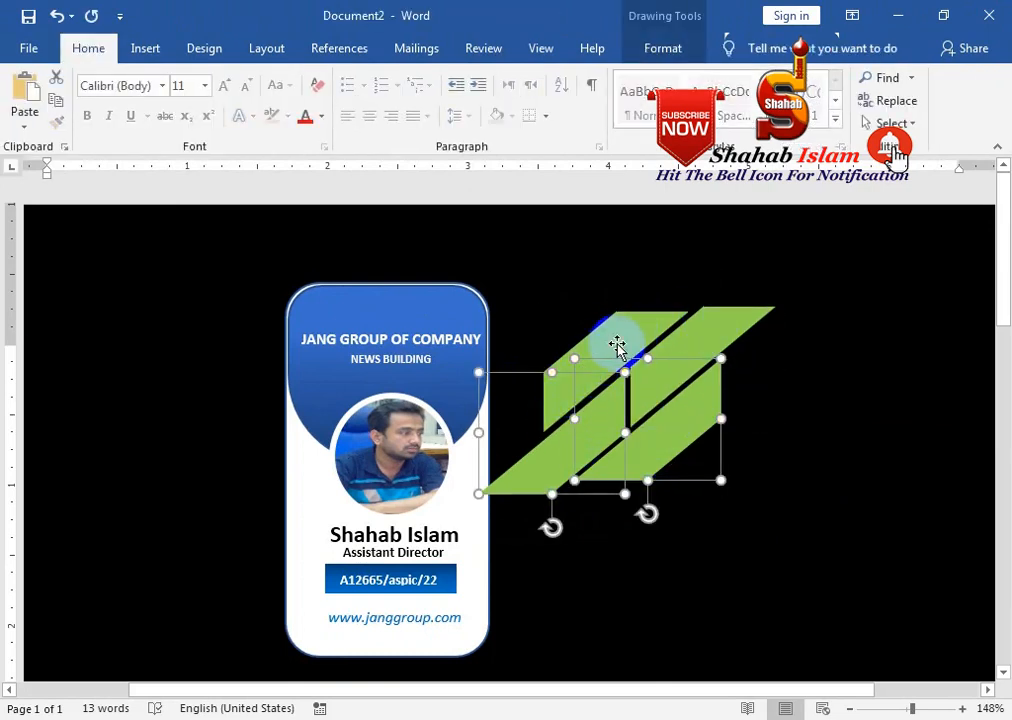
left_click(617, 346, "shift")
left_click(766, 305, "shift")
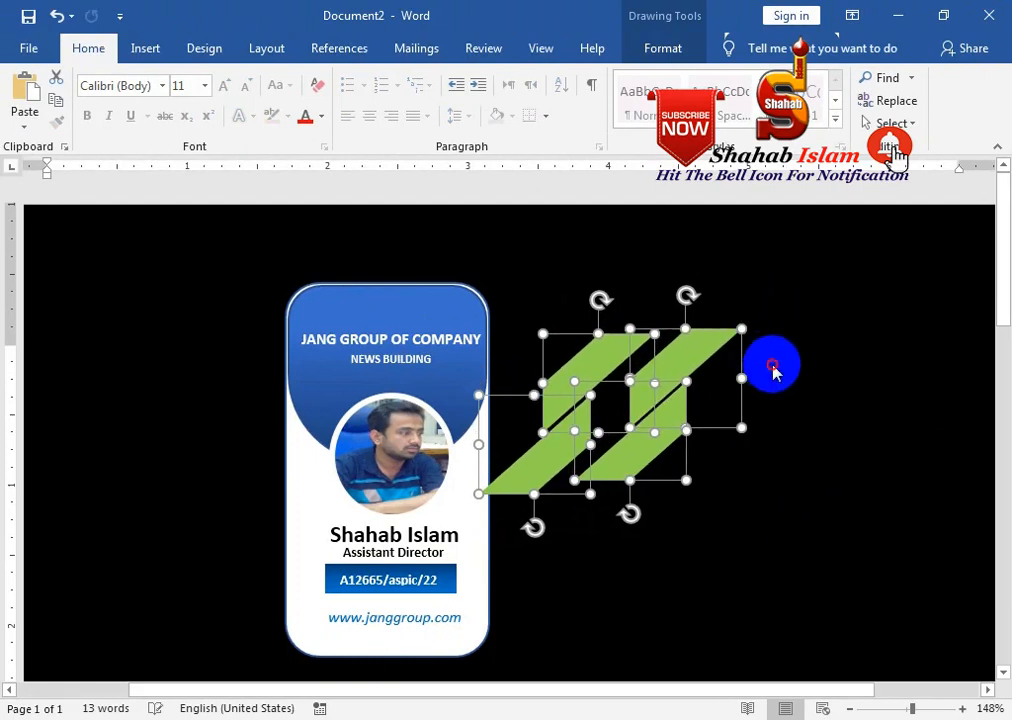
left_click(670, 363)
left_click_drag(670, 363, 639, 370)
left_click_drag(570, 422, 578, 416)
left_click(634, 437)
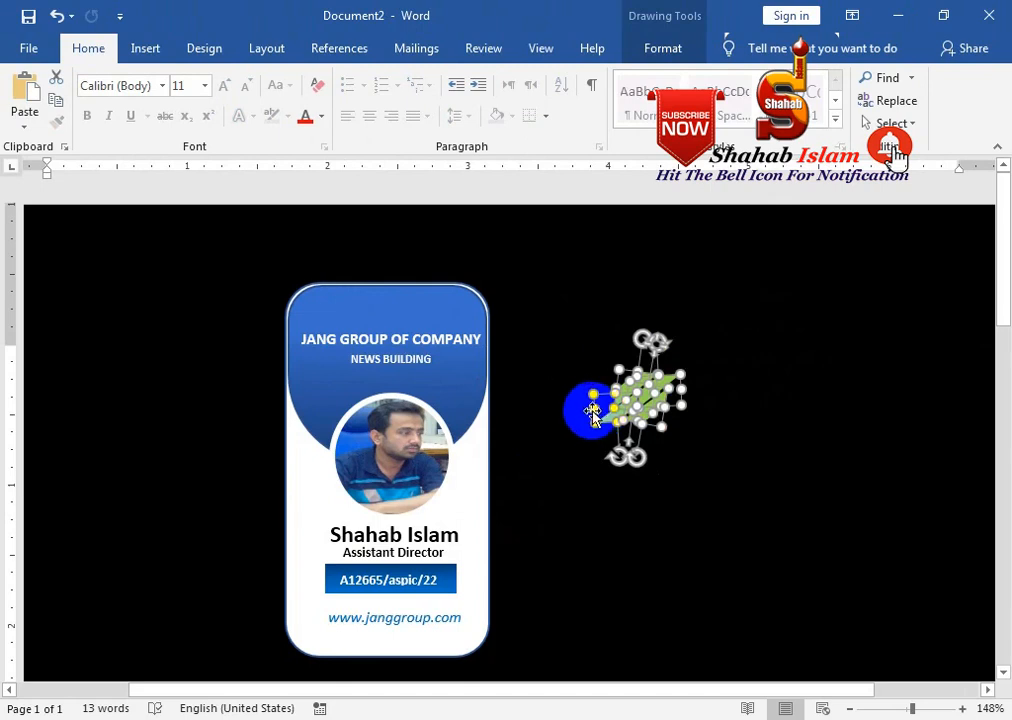
Group the green stripes into one logo and move it onto the card's header
left_click_drag(668, 382, 551, 357)
key("ctrl+z")
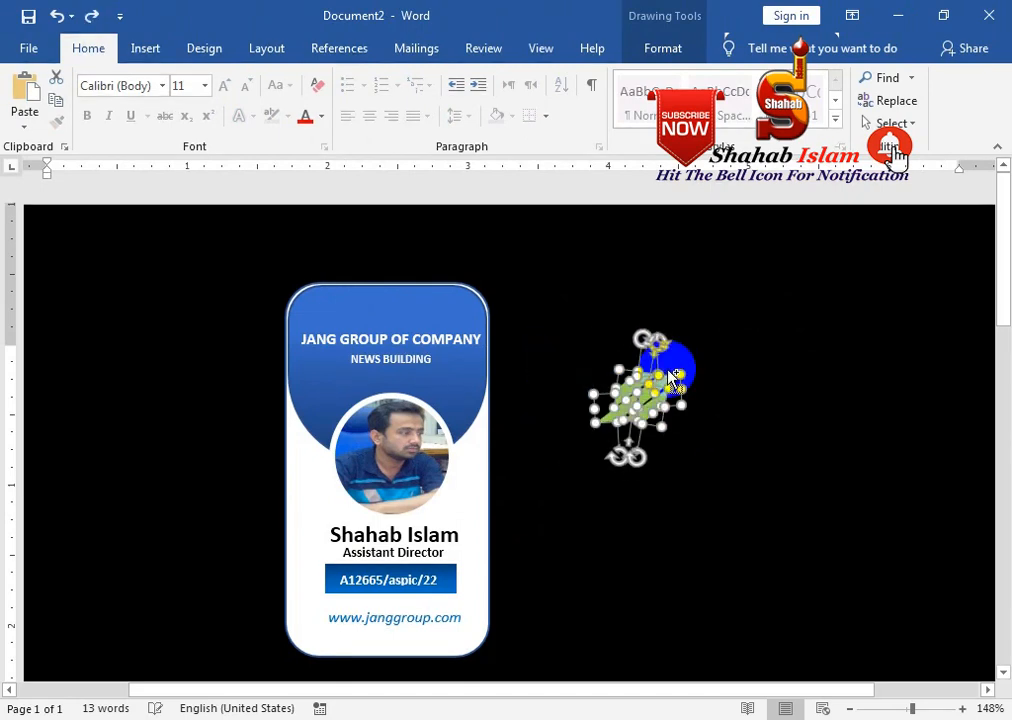
right_click(662, 372)
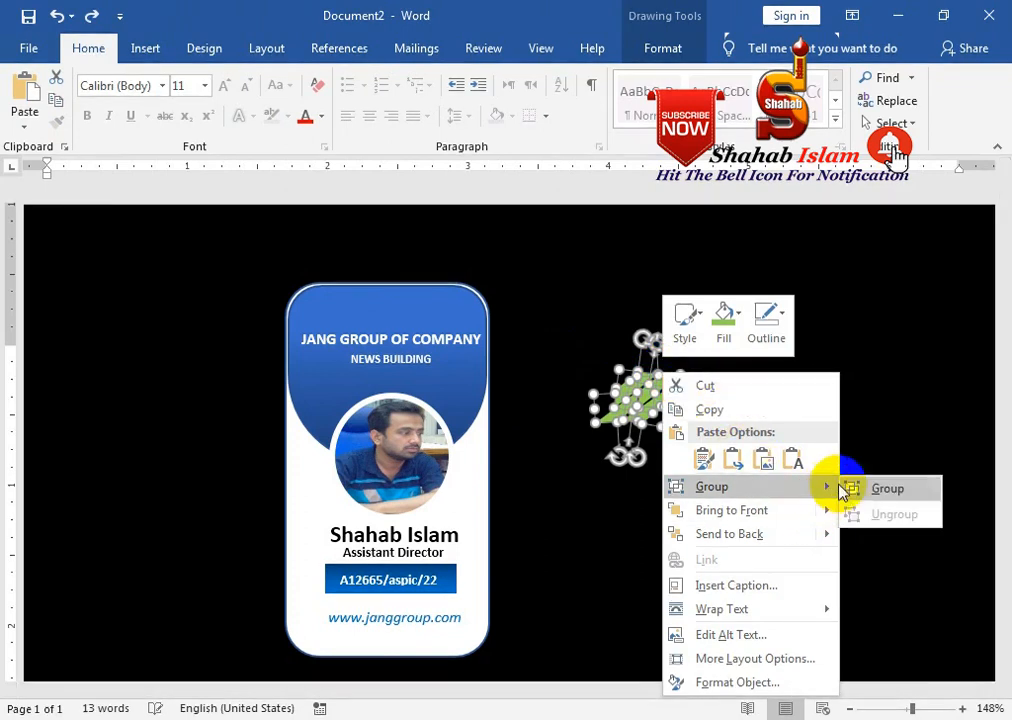
left_click(866, 487)
left_click_drag(650, 385, 403, 309)
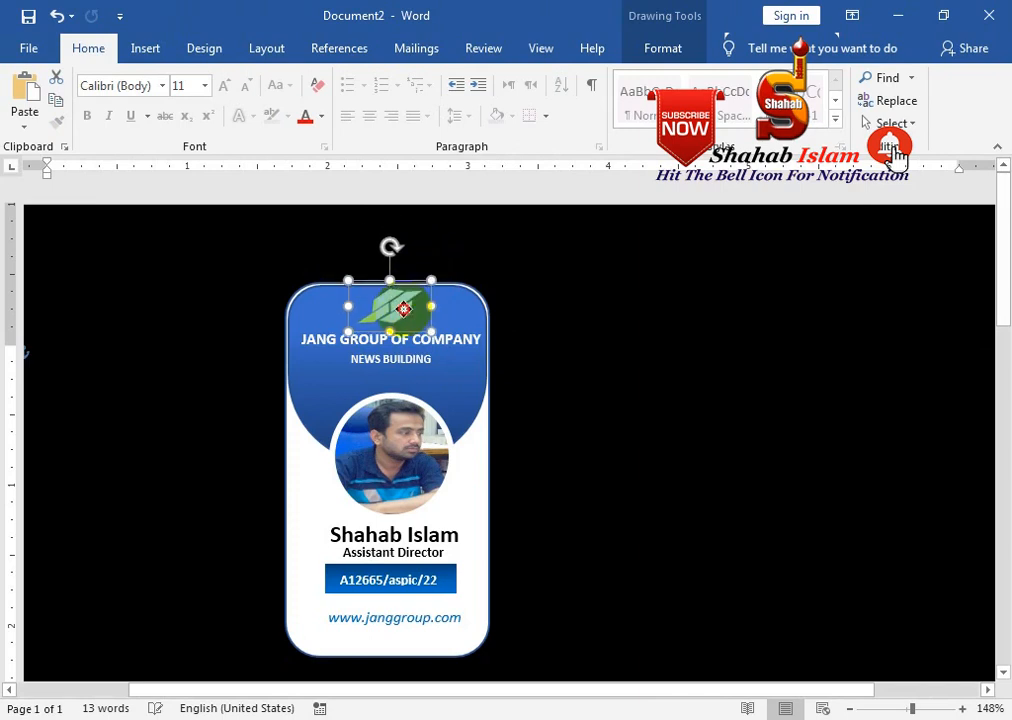
Fill the parallelogram logo shape white
left_click(664, 49)
left_click(318, 78)
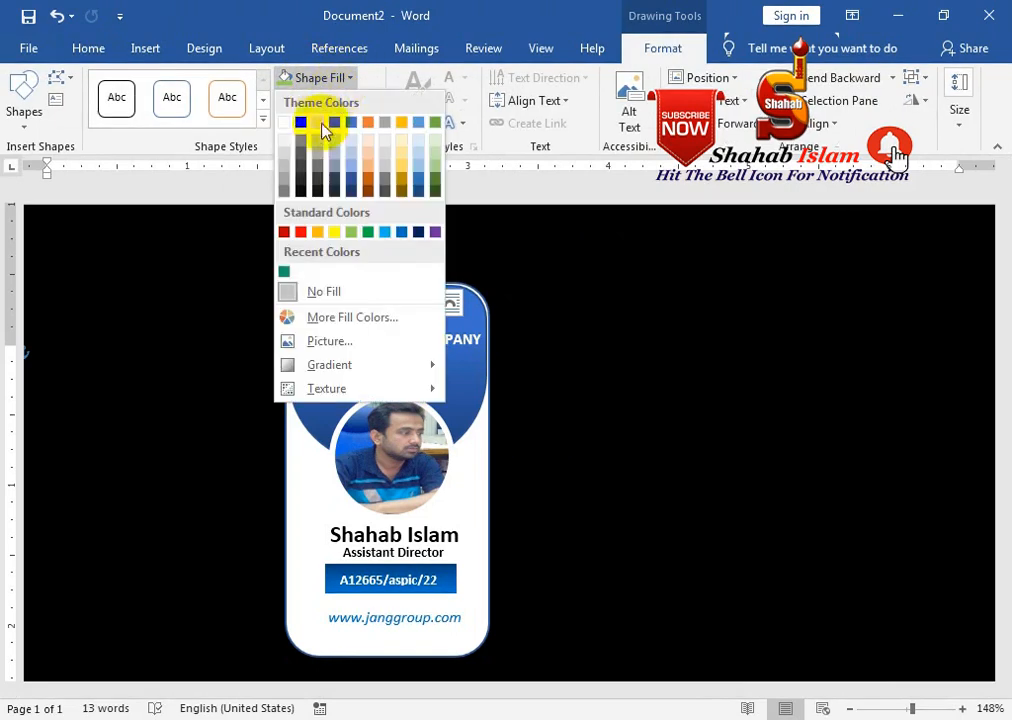
left_click(295, 135)
left_click(569, 354)
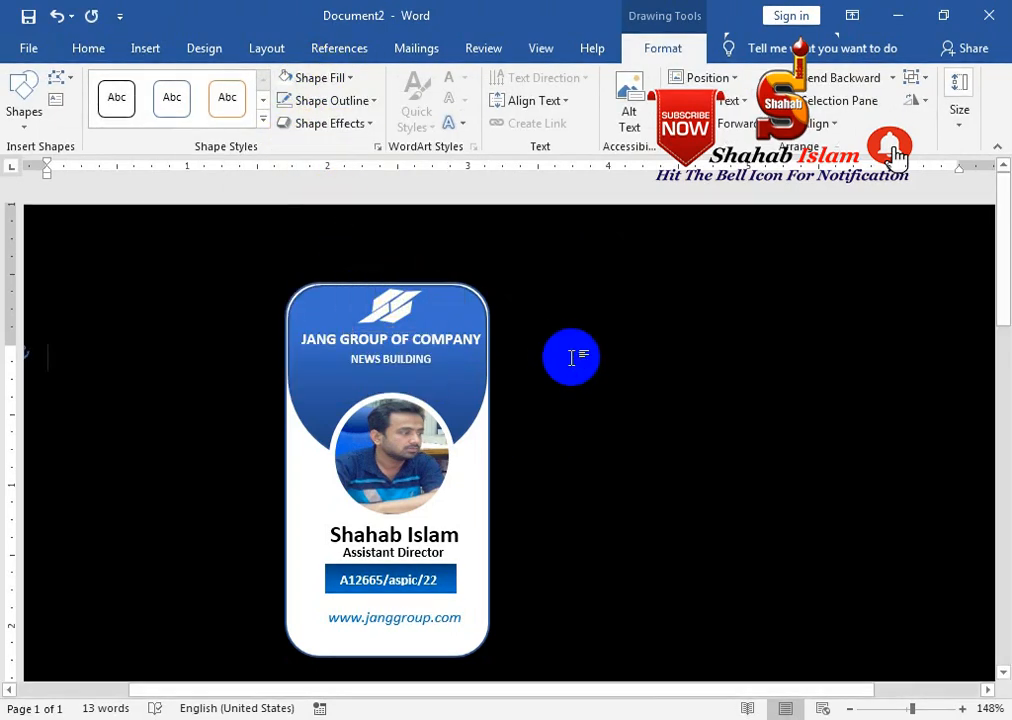
Move the JANG GROUP OF COMPANY and NEWS BUILDING text boxes down slightly
left_click(334, 339)
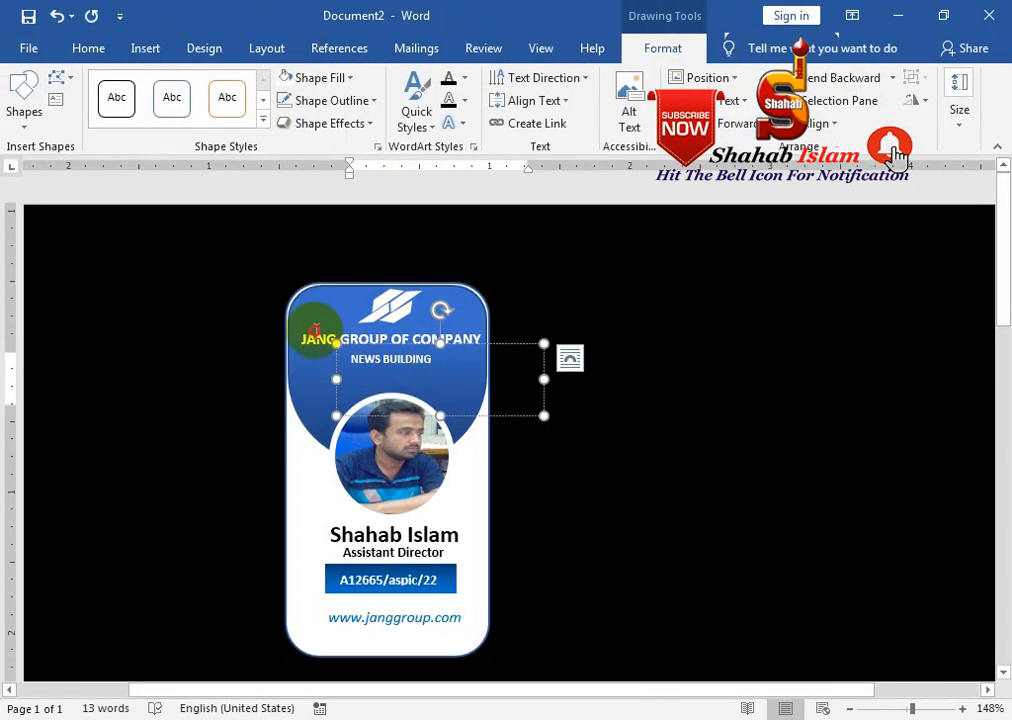
left_click(375, 364)
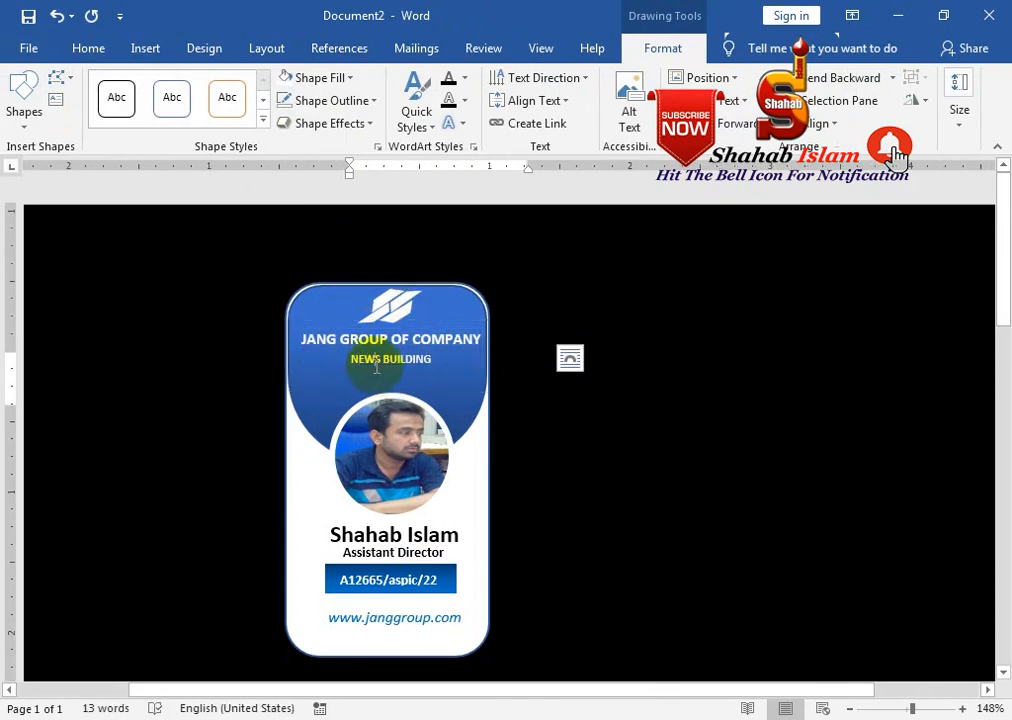
left_click_drag(438, 360, 461, 371)
left_click(461, 355)
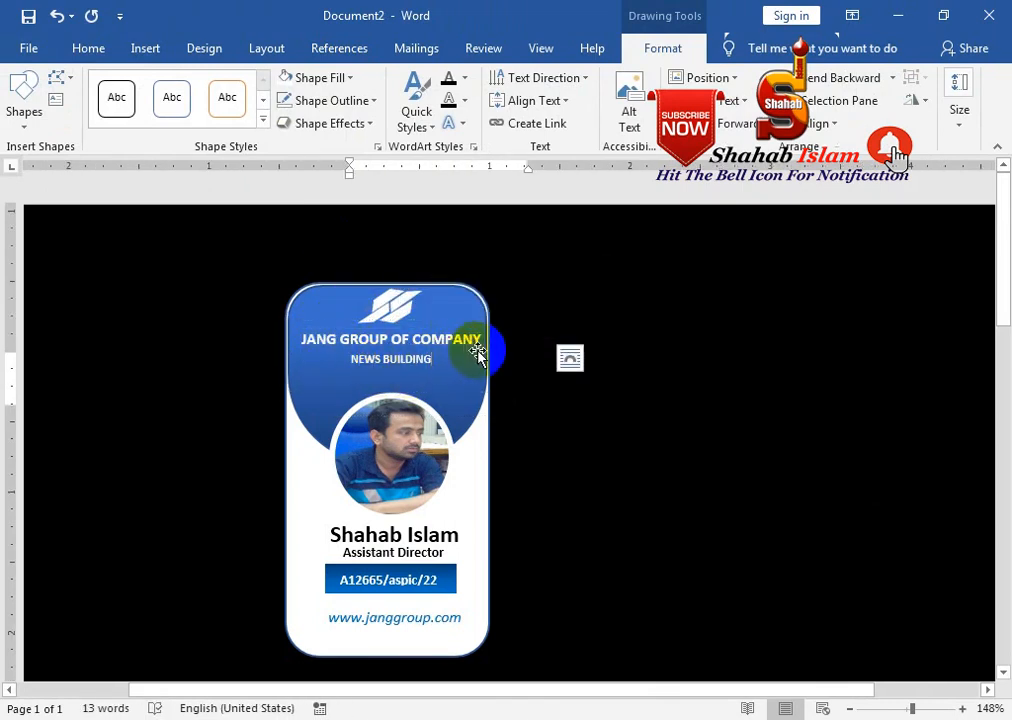
left_click(478, 345)
left_click(475, 334, "shift")
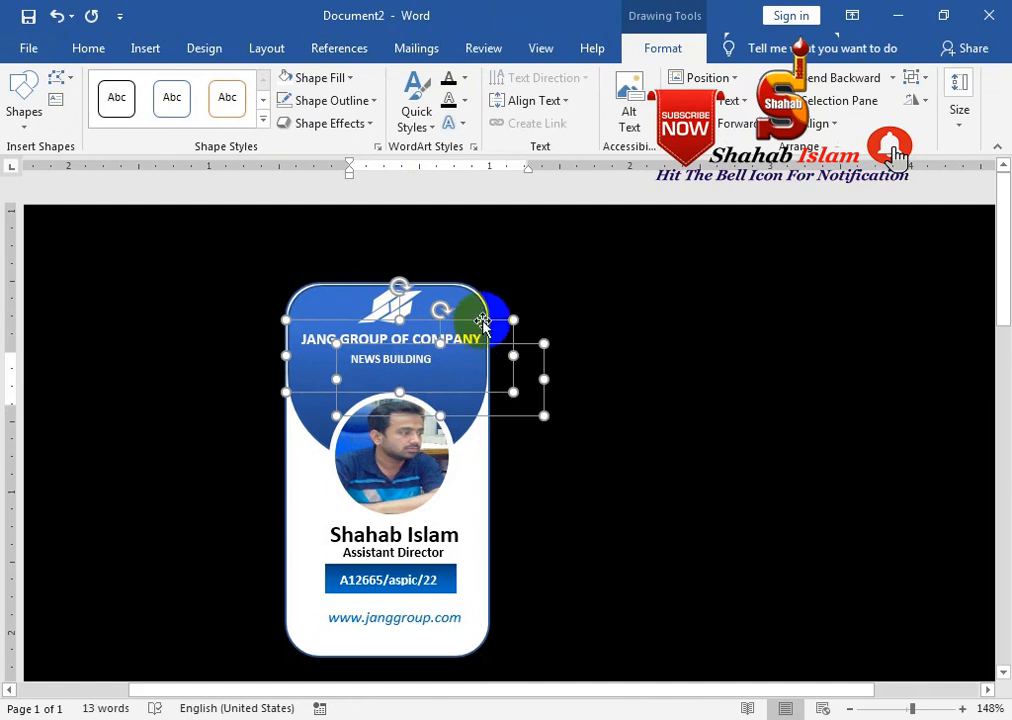
left_click_drag(481, 327, 479, 340)
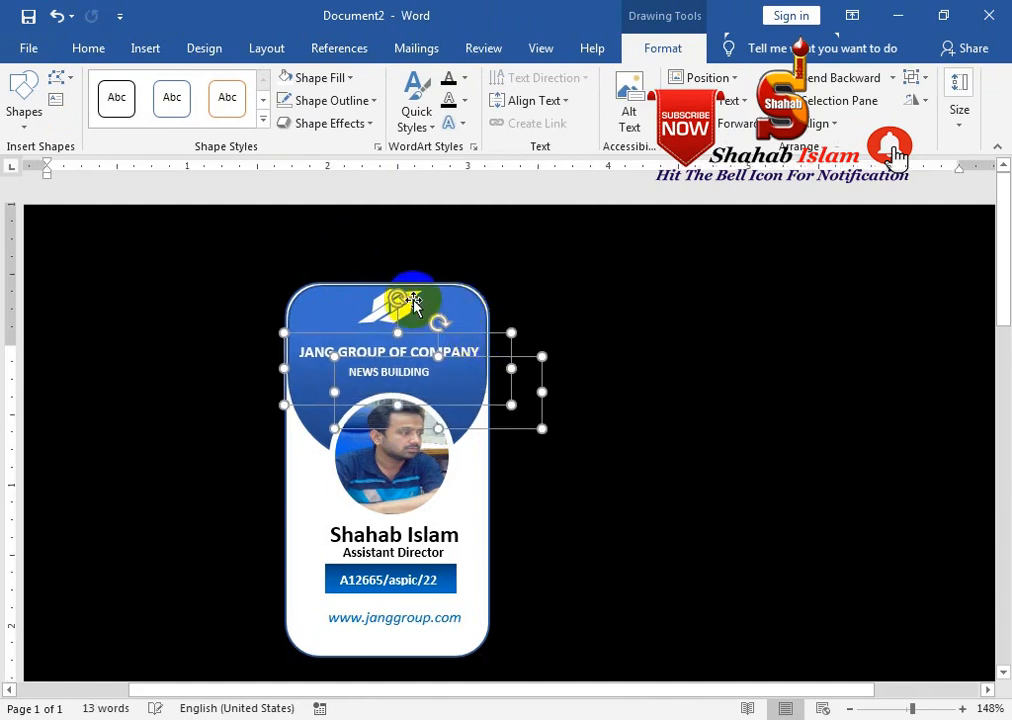
Position the white logo at the header's upper left corner
left_click(437, 310)
key("Down")
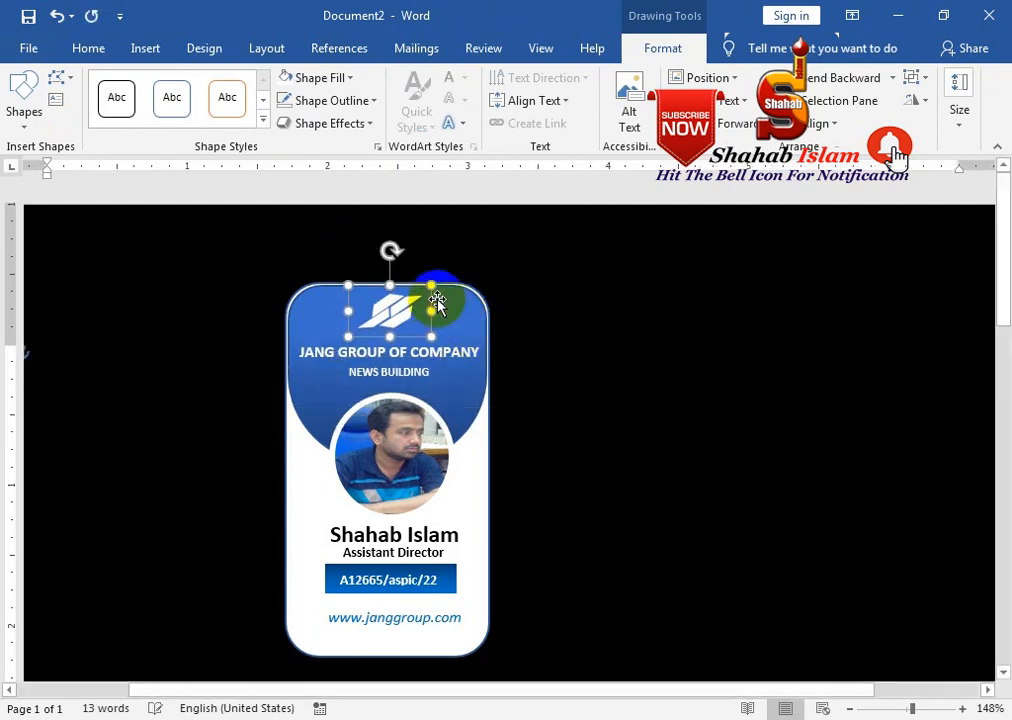
left_click(523, 336)
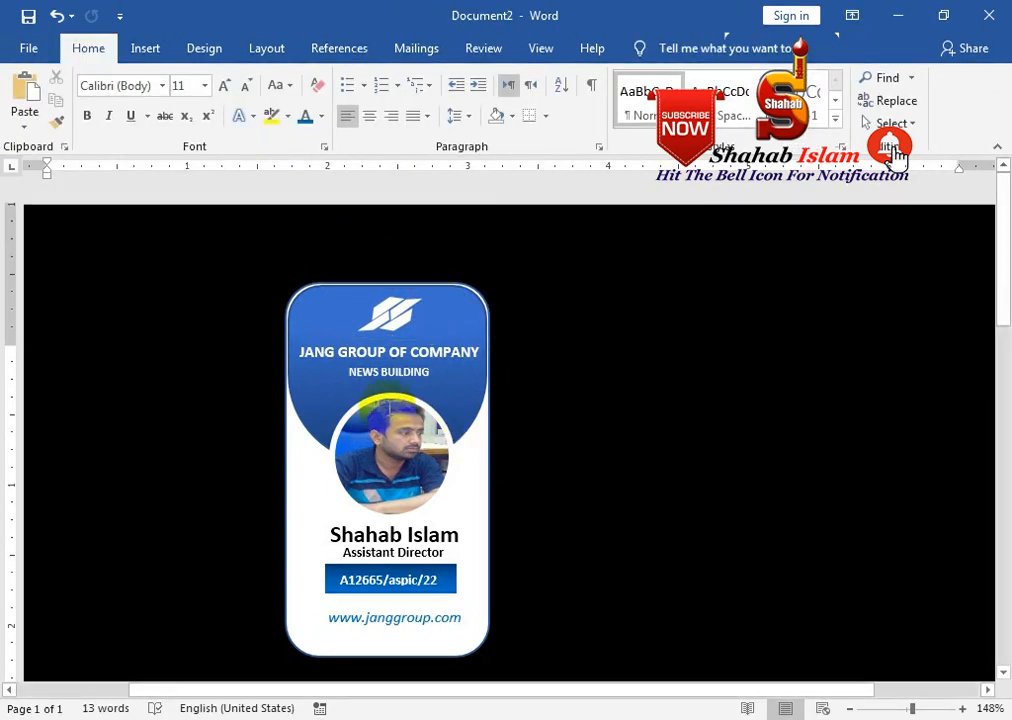
left_click(391, 312)
left_click_drag(391, 312, 348, 313)
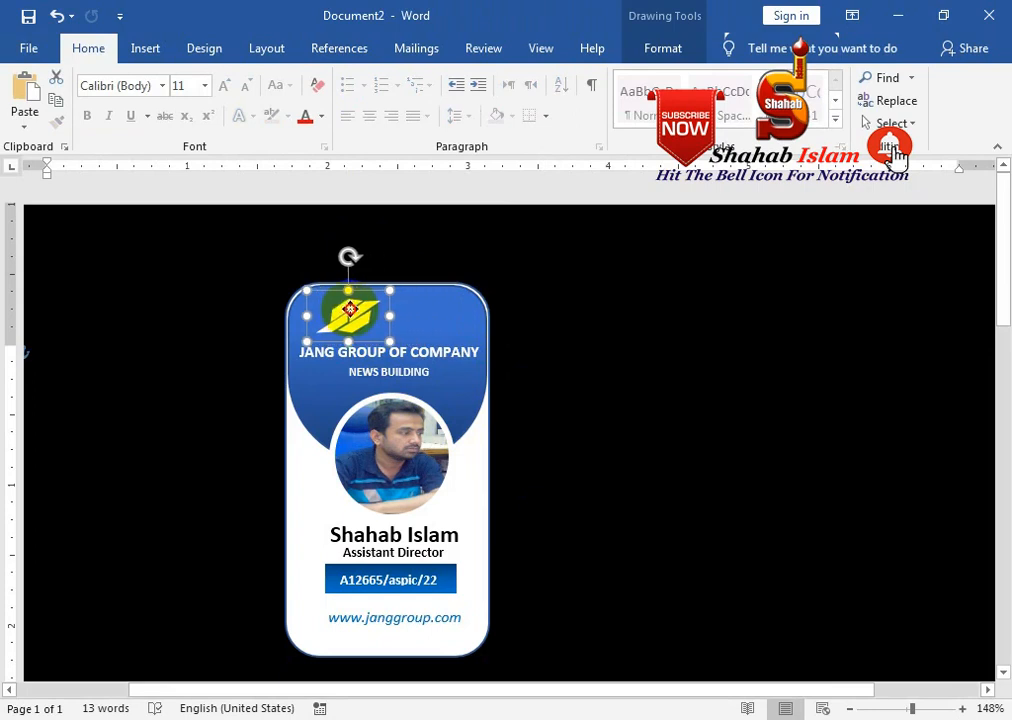
Lower both title text boxes a bit more and shift the logo slightly down-left
left_click(408, 350)
left_click(450, 352)
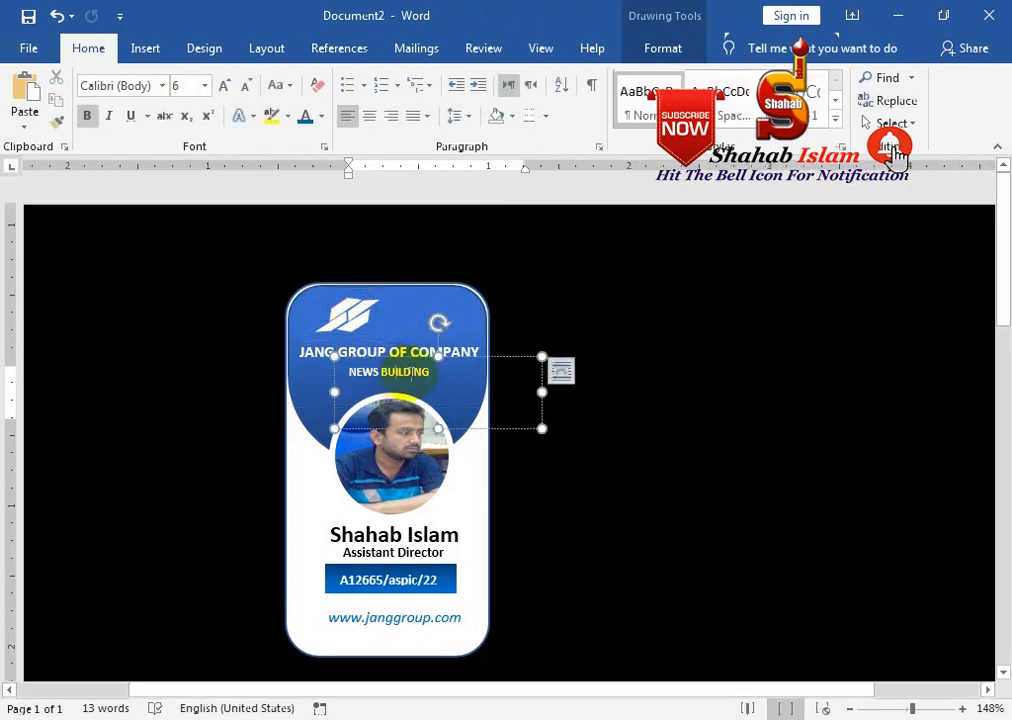
left_click(458, 345, "shift")
left_click_drag(464, 338, 450, 346)
left_click(358, 318)
left_click_drag(358, 318, 349, 342)
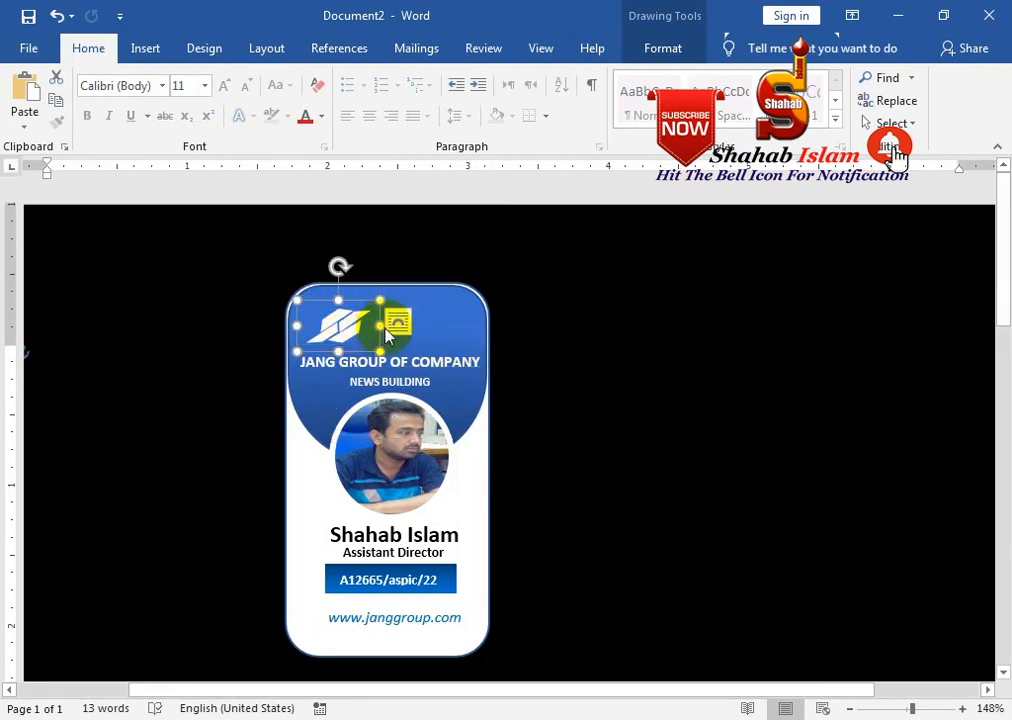
Draw a small black-filled oval punch hole at the card's top centre
left_click(145, 48)
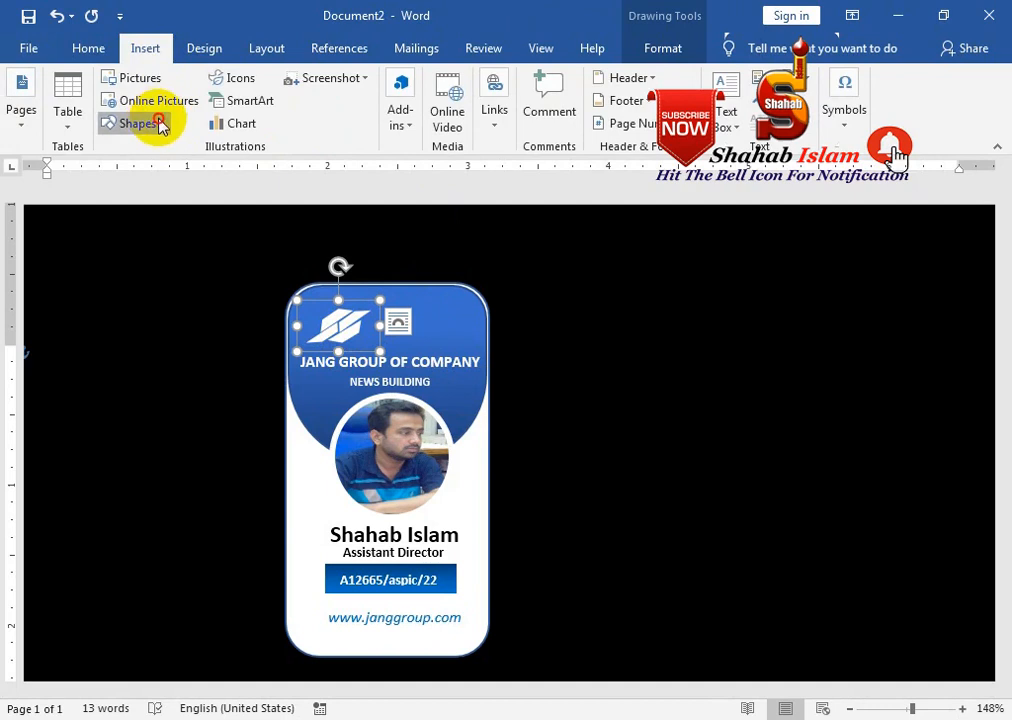
left_click(152, 122)
left_click(215, 171)
mouse_move(404, 316)
left_mouse_down()
mouse_move(374, 290)
mouse_move(367, 332)
mouse_move(392, 306)
left_mouse_up()
left_click(350, 78)
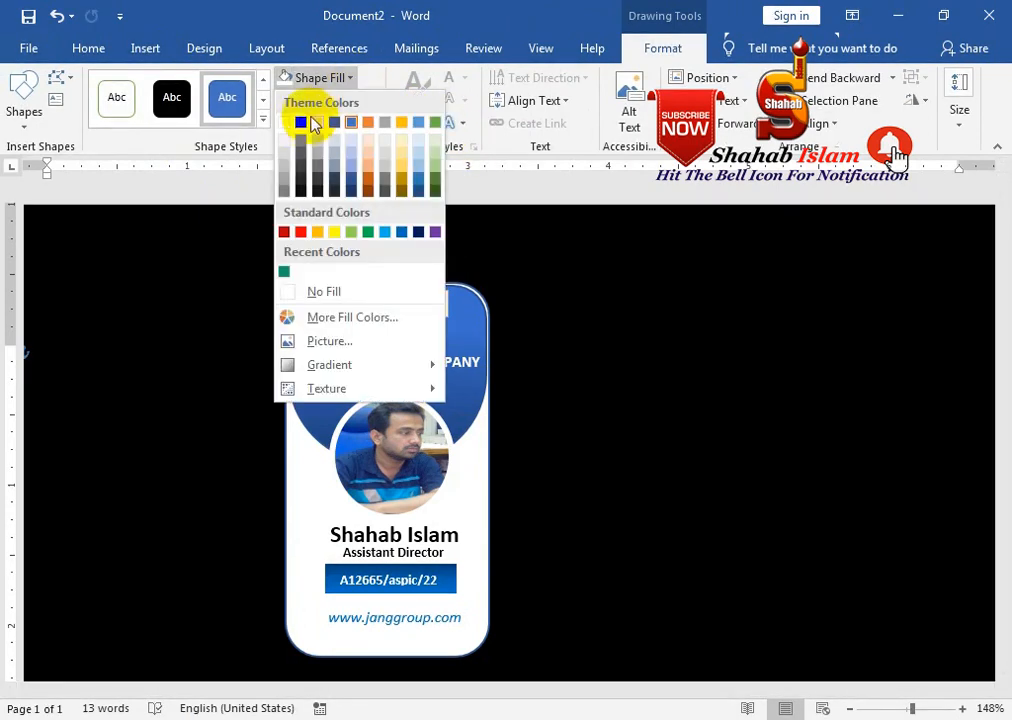
left_click(302, 123)
Nudge the logo slightly right beside the black punch hole
left_click_drag(331, 333, 342, 338)
left_click(392, 296)
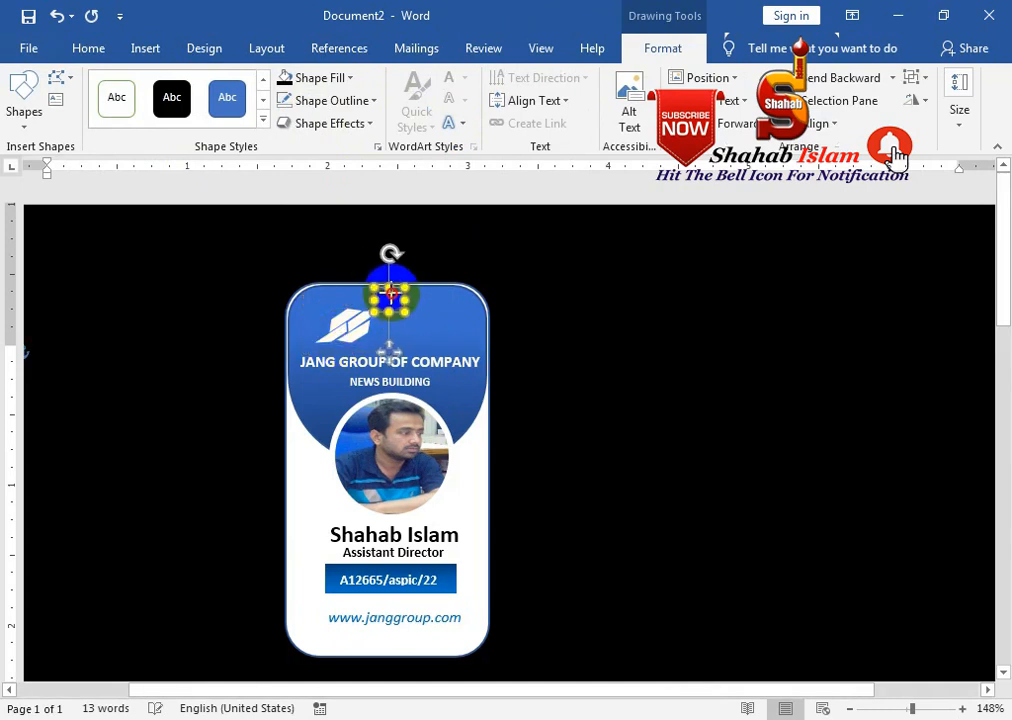
left_click(576, 339)
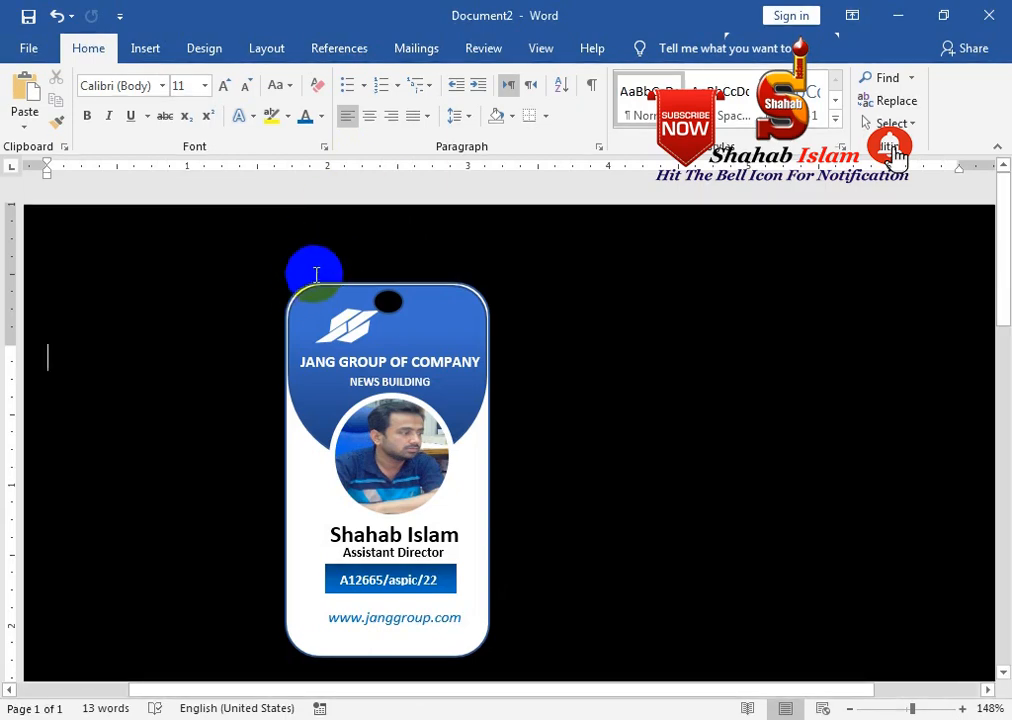
left_click(893, 123)
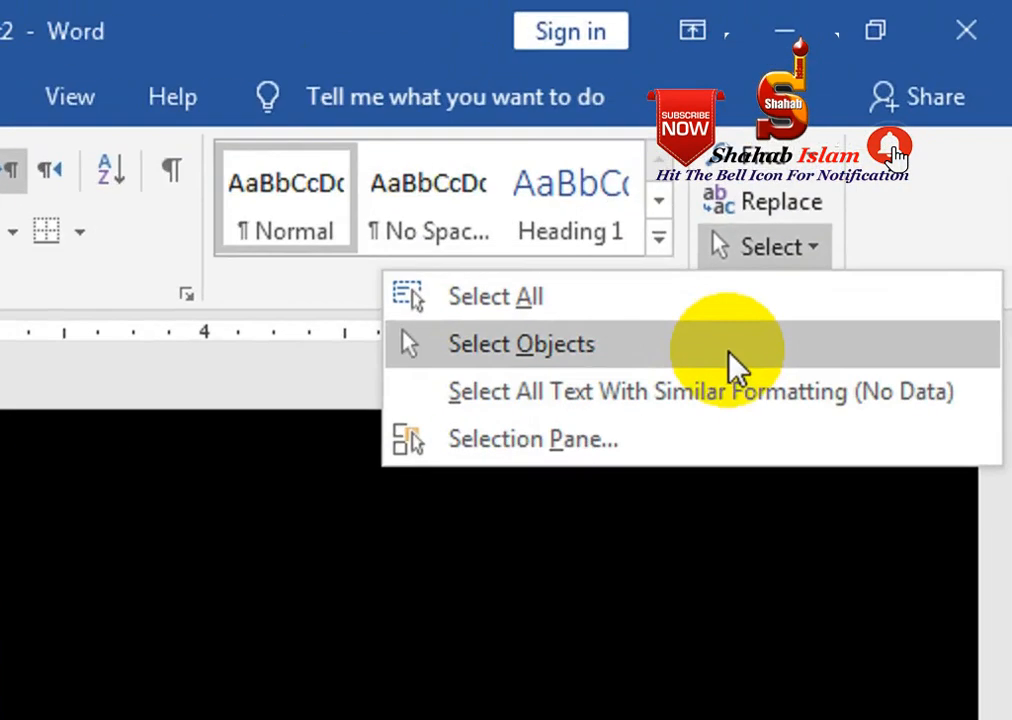
Box-select all the ID card shapes, group them, and drag the group left
left_click(869, 180)
left_click_drag(256, 256, 533, 666)
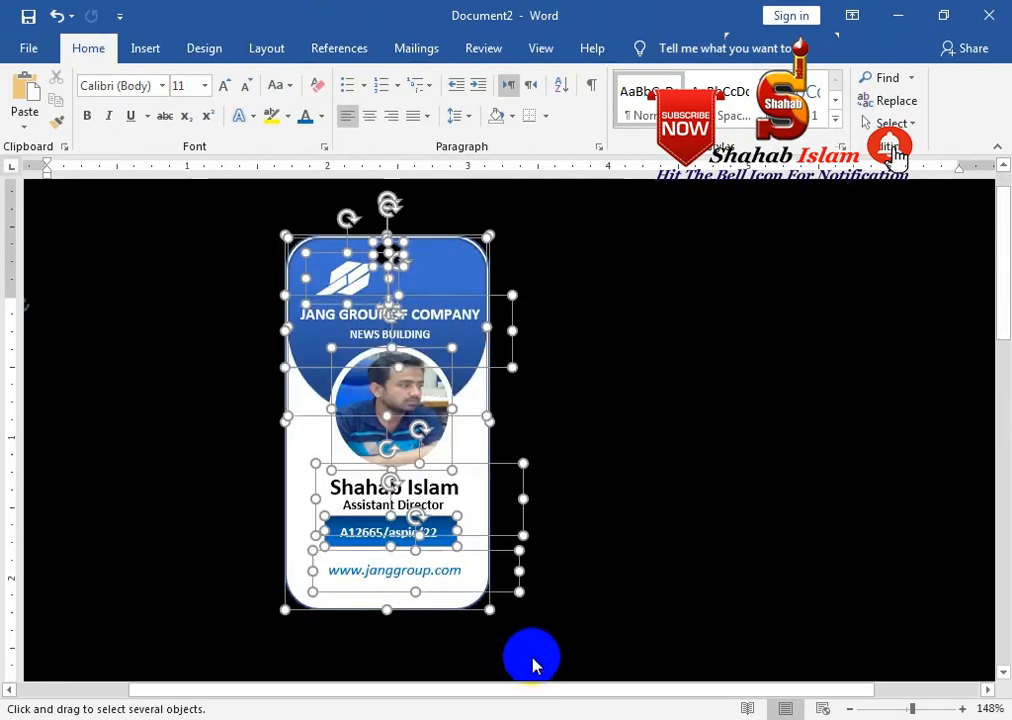
right_click(488, 297)
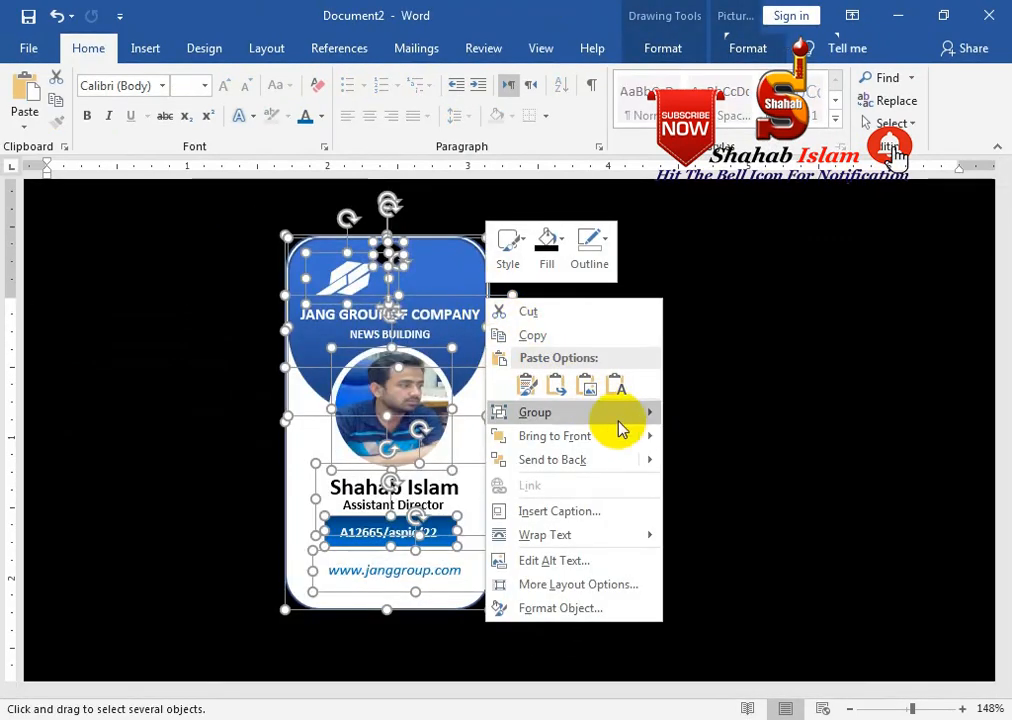
left_click(673, 417)
left_click_drag(436, 229, 311, 260)
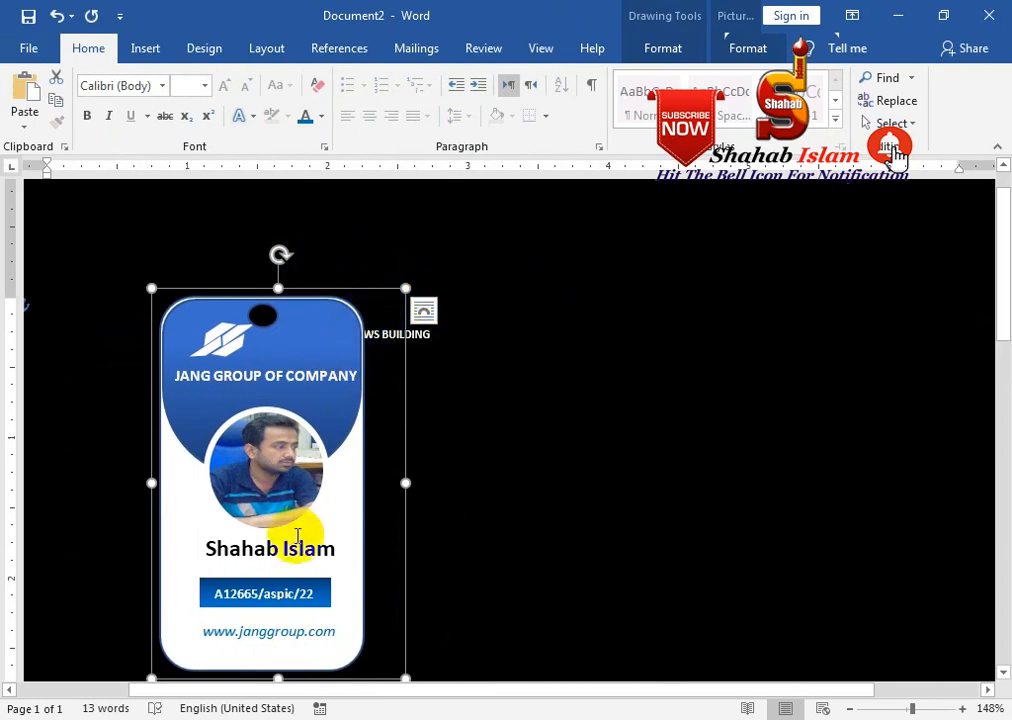